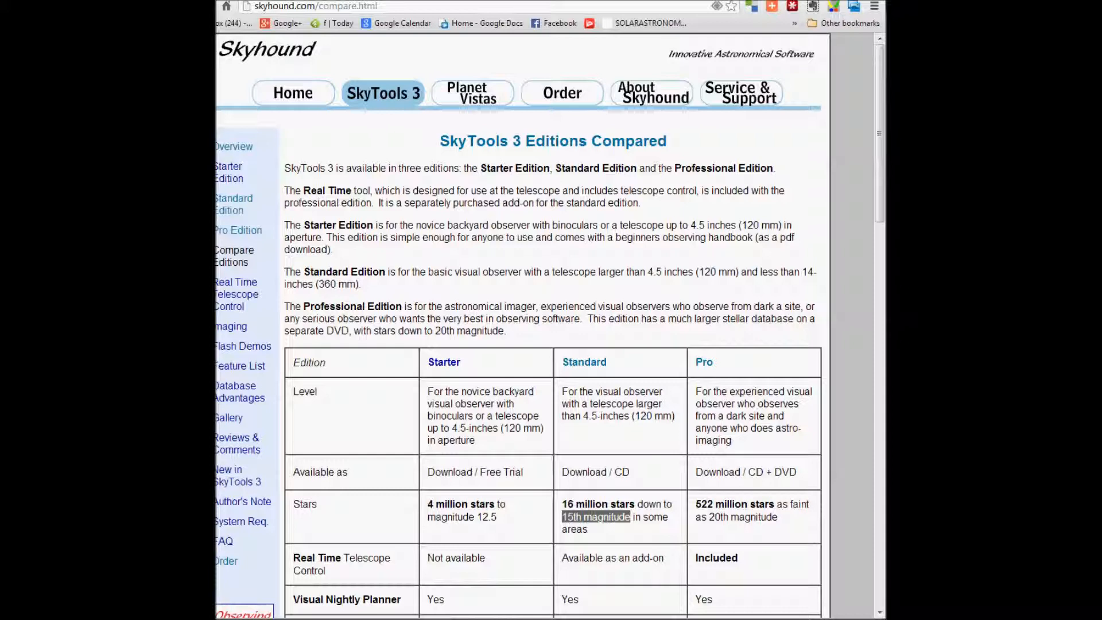
Examine the SkyTools 3 editions comparison table, focusing on the Standard edition's features against the Starter and Pro editions.
drag(166, 0, 223, 2)
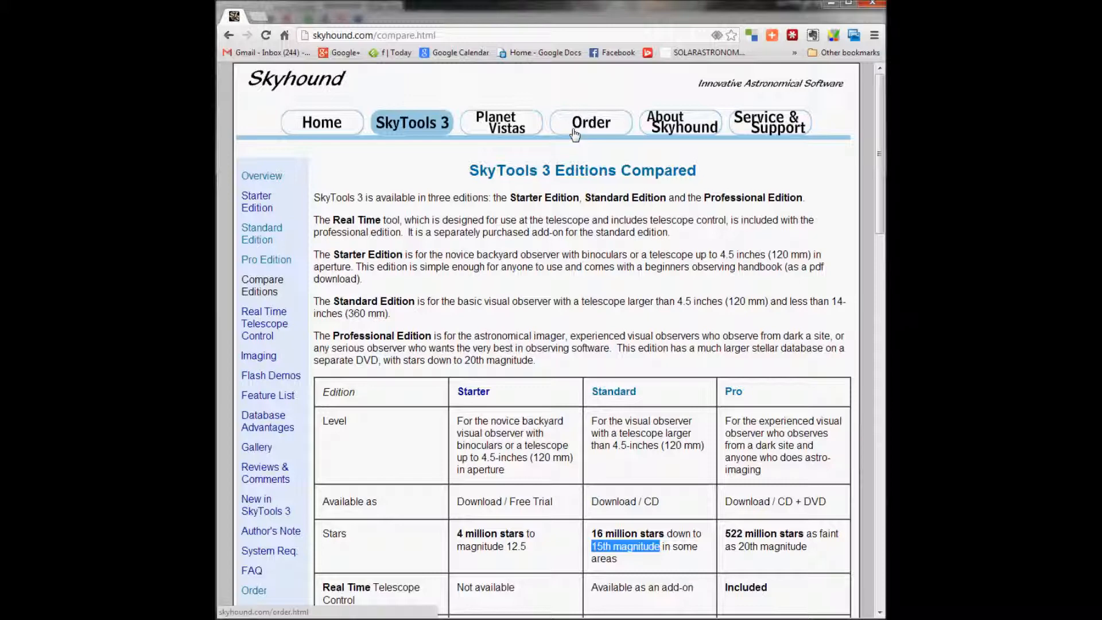
scroll(404, 415, down, 3)
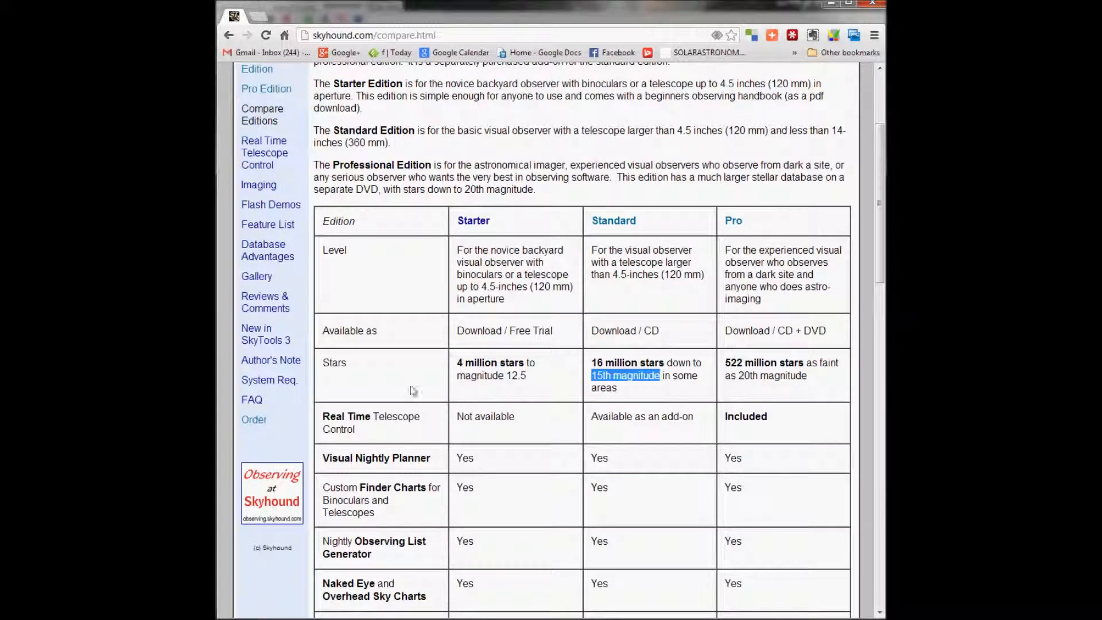
scroll(433, 378, down, 2)
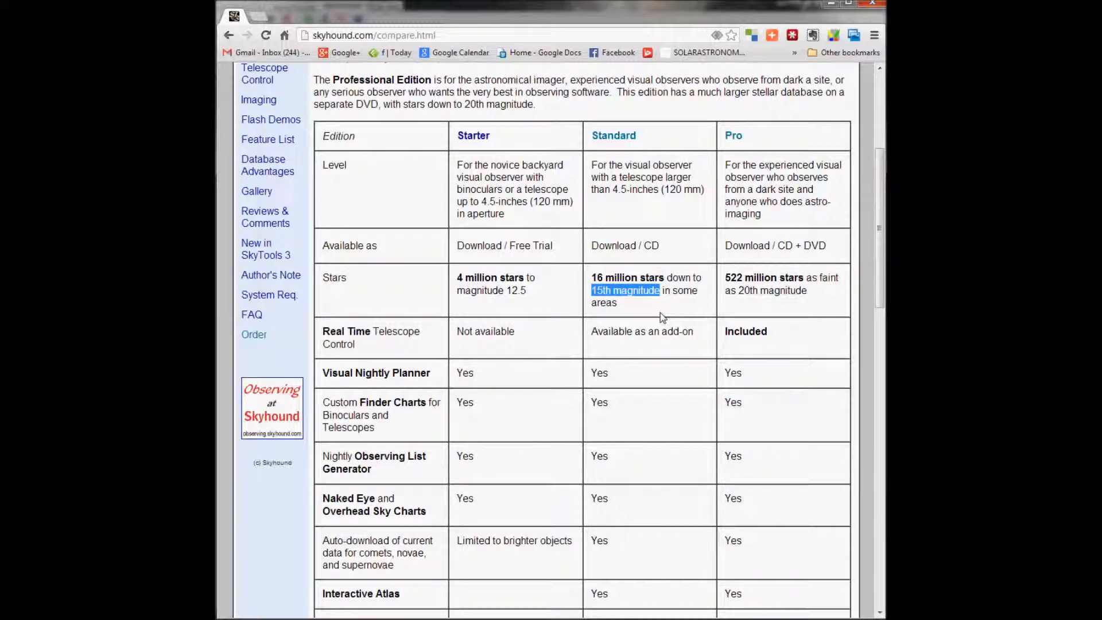
scroll(663, 318, down, 1)
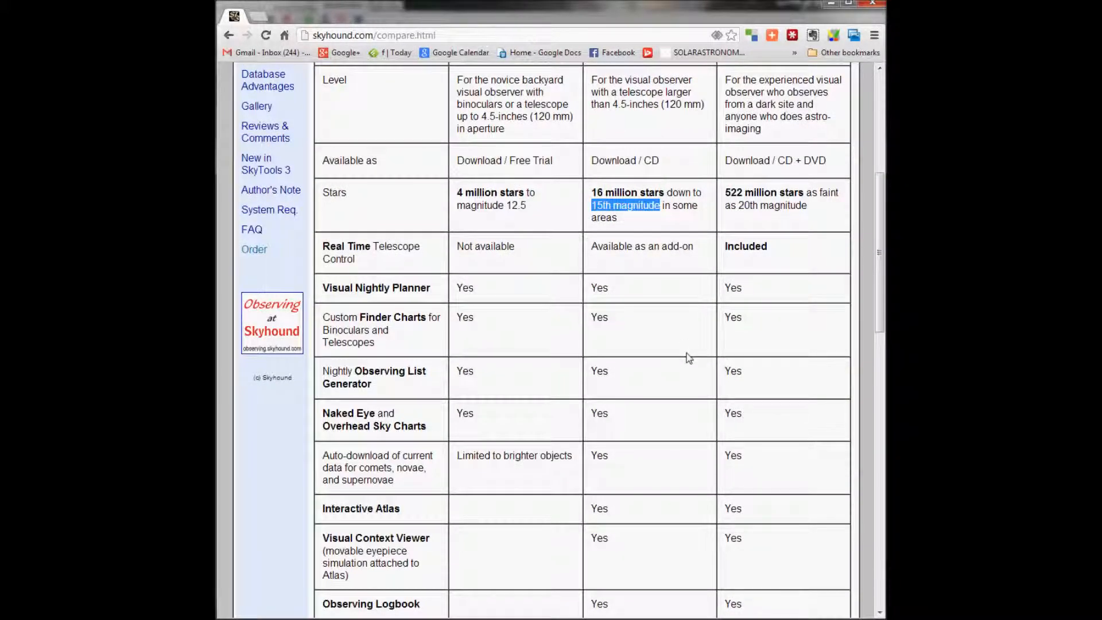
scroll(689, 358, down, 2)
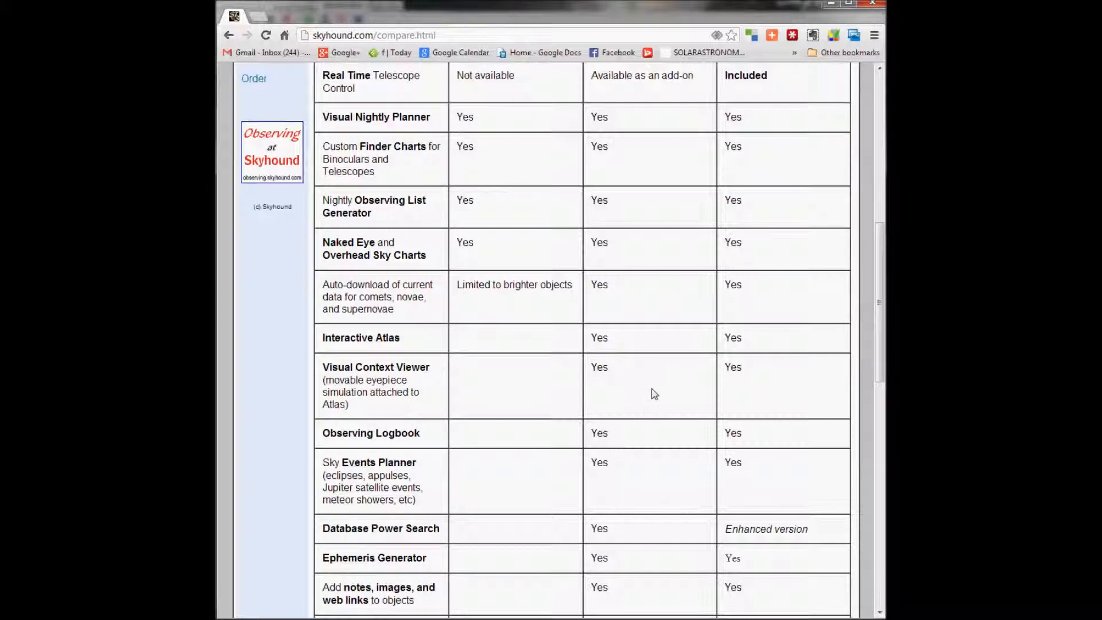
scroll(654, 425, down, 1)
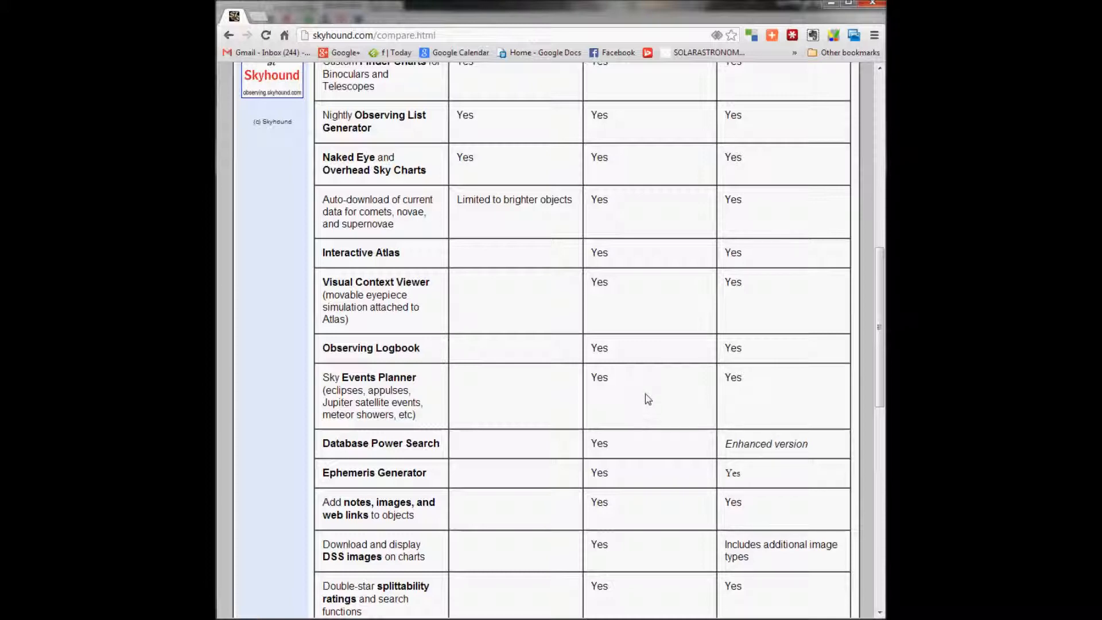
scroll(647, 398, down, 2)
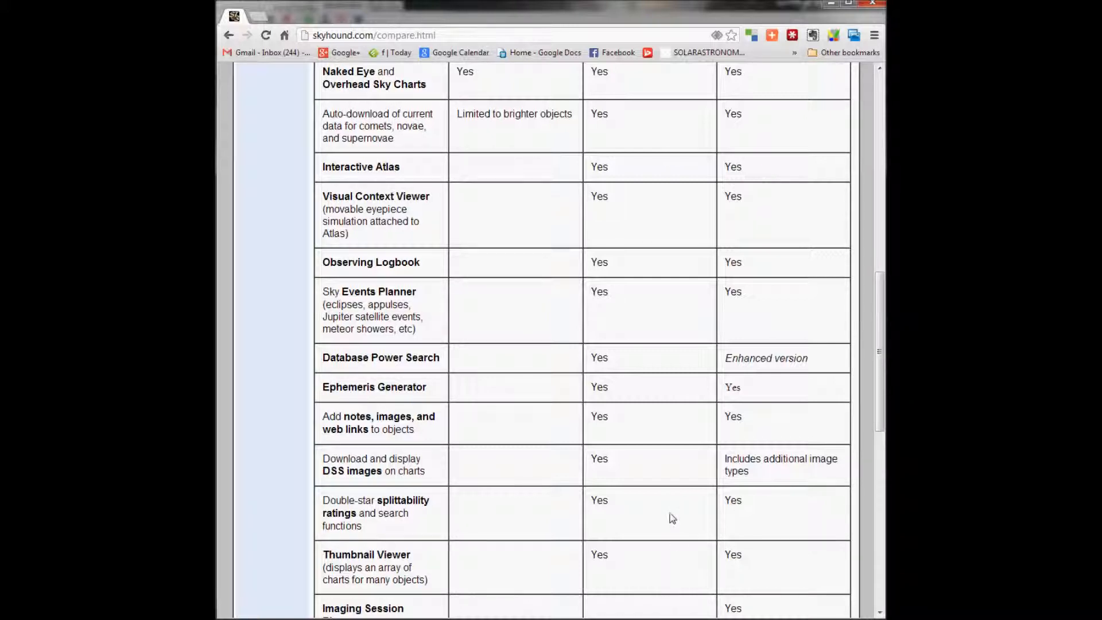
scroll(674, 517, down, 1)
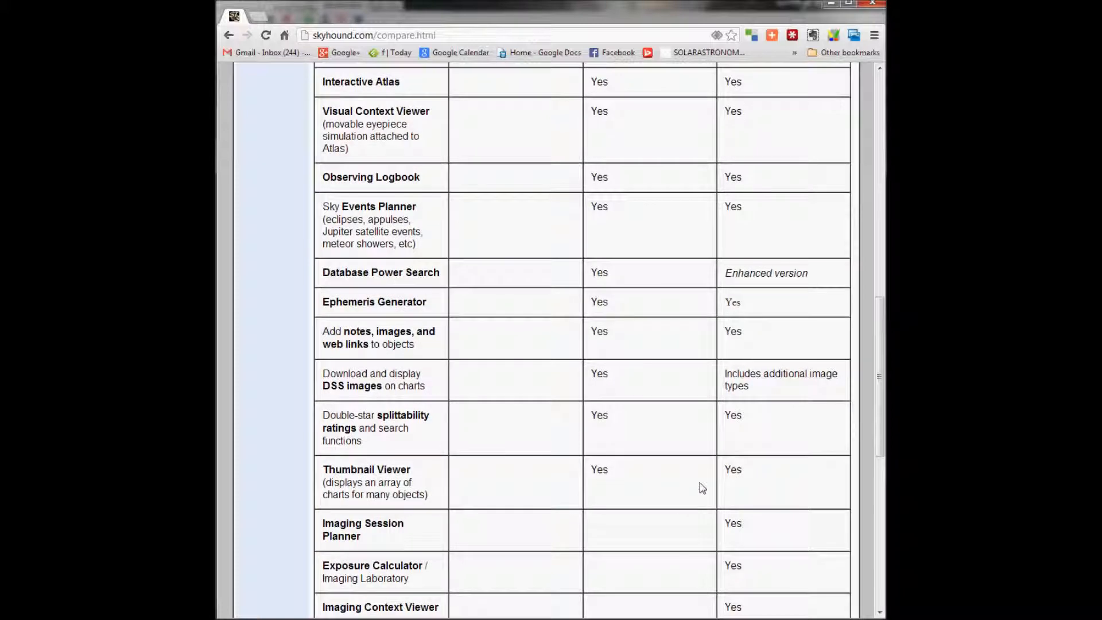
scroll(664, 510, down, 1)
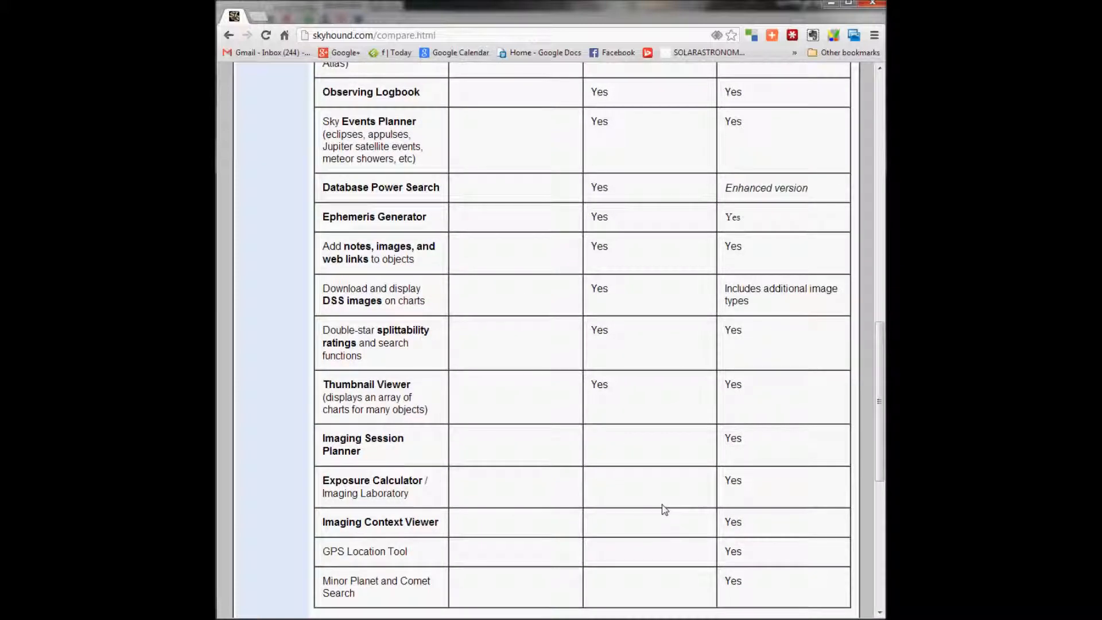
scroll(664, 499, up, 1)
scroll(664, 497, up, 7)
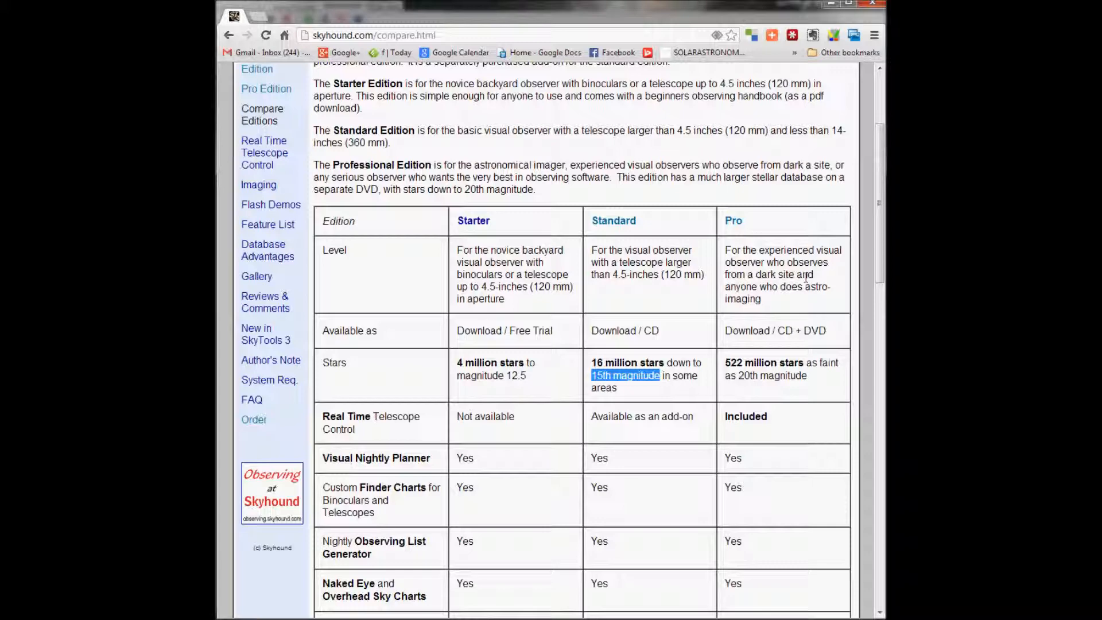
Review the Pro edition's column in the comparison table, down to its imaging and search features.
scroll(774, 360, down, 2)
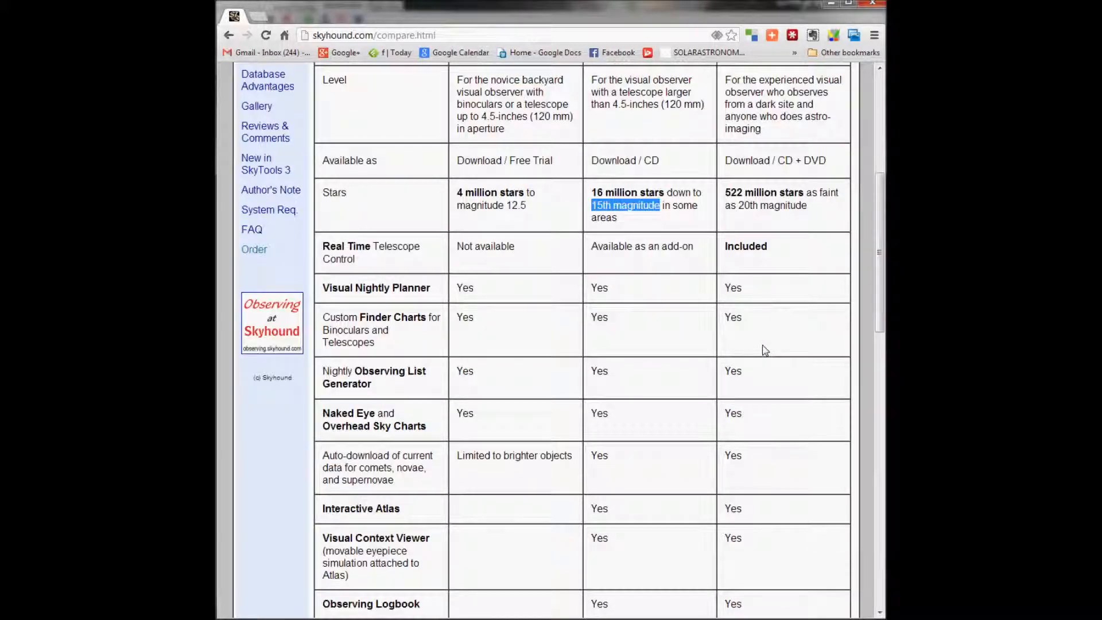
scroll(765, 350, up, 1)
scroll(765, 350, down, 1)
scroll(765, 350, down, 12)
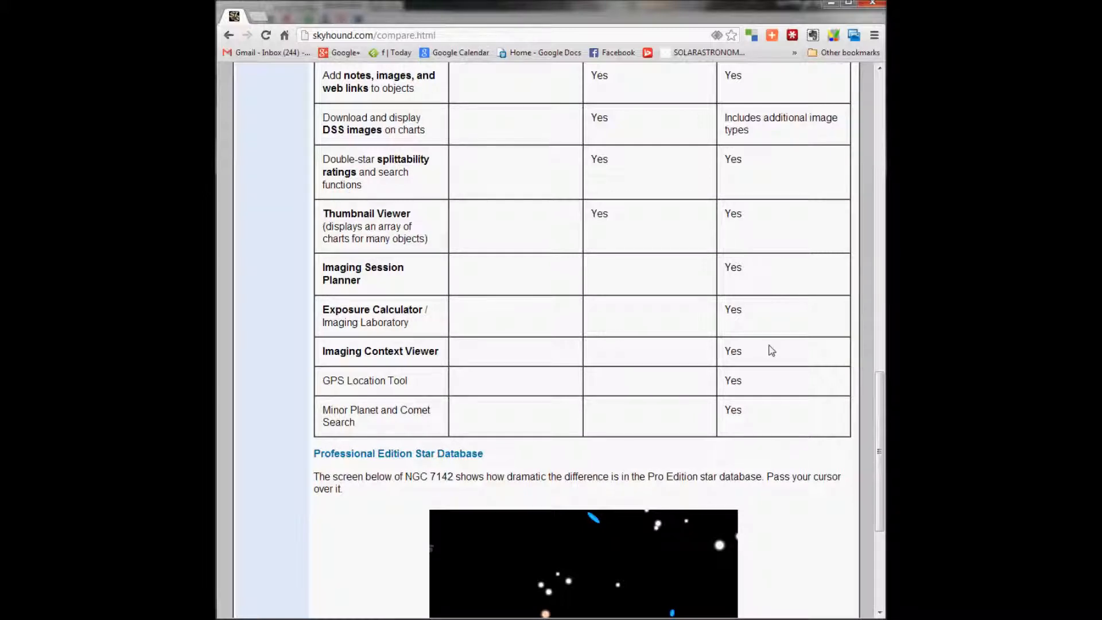
scroll(773, 351, up, 12)
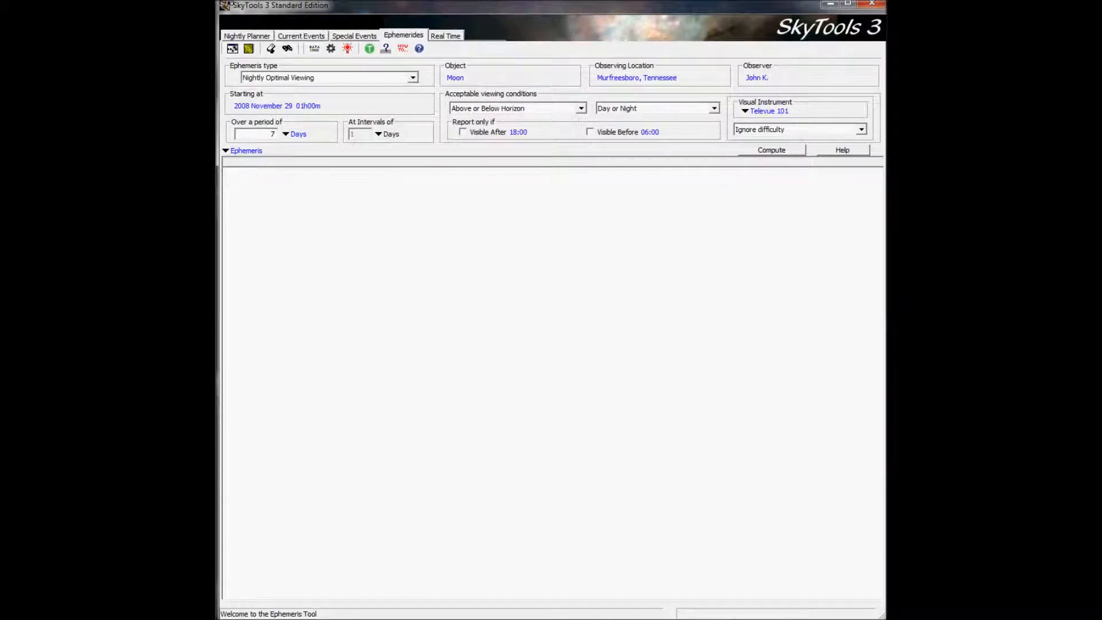
In SkyTools 3, view the Nightly Planner, Current Events, Special Events, Ephemerides and Real Time tools, ending at the Nightly Planner.
click(247, 36)
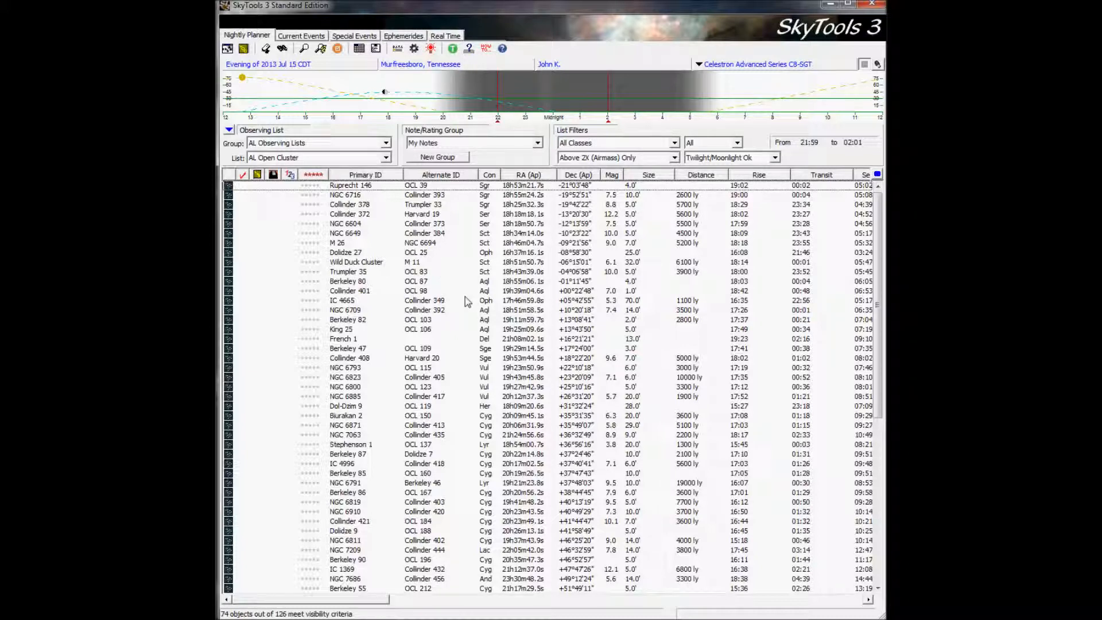
click(304, 37)
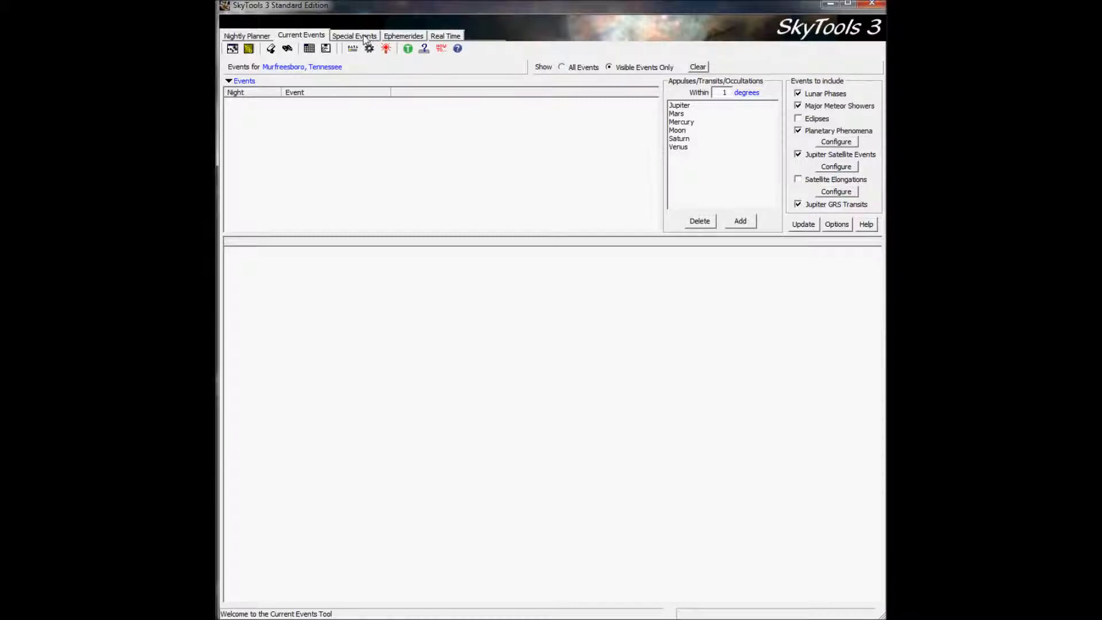
click(369, 36)
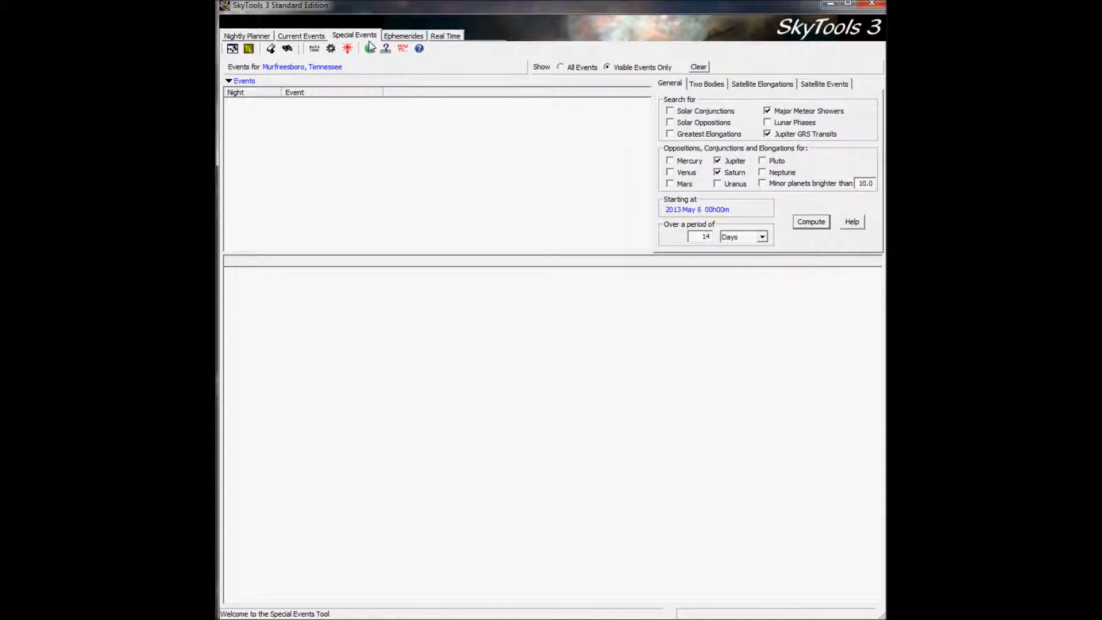
click(411, 36)
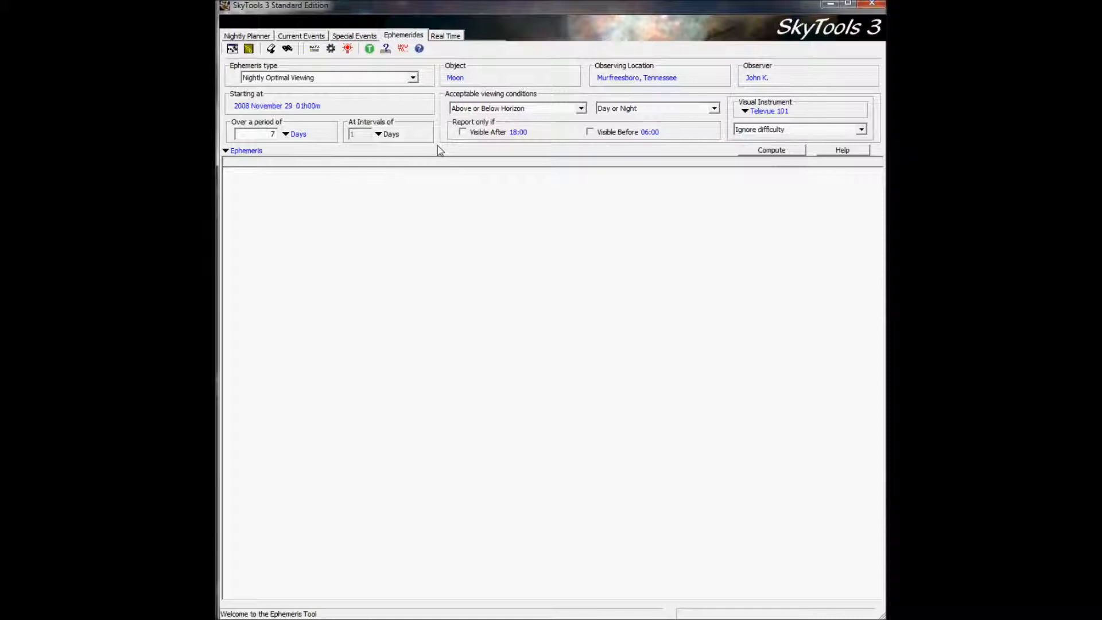
click(445, 36)
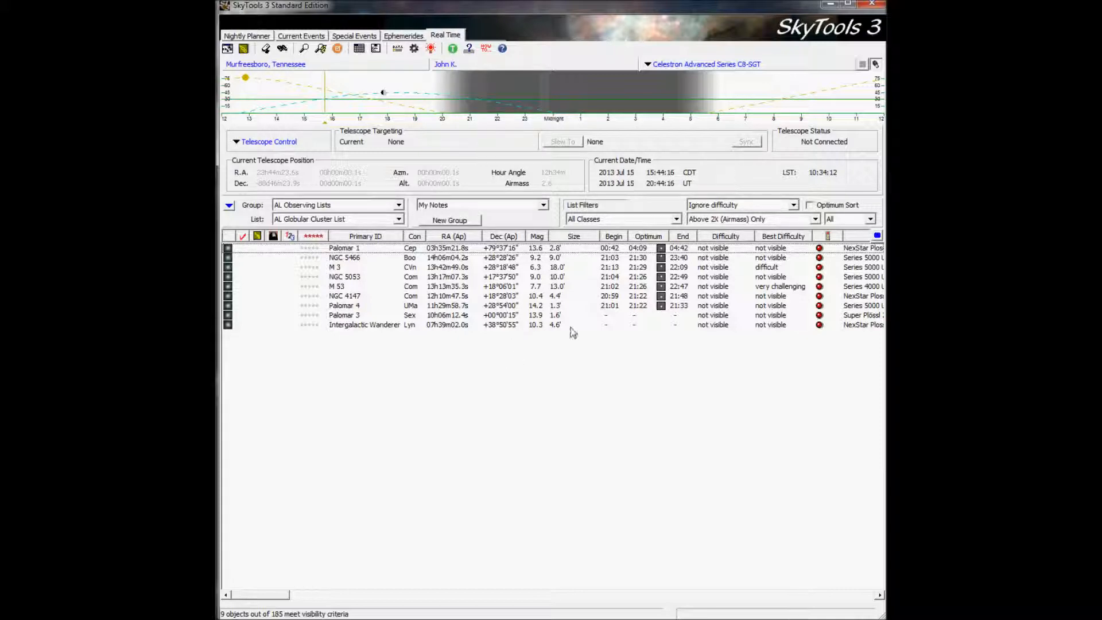
click(247, 35)
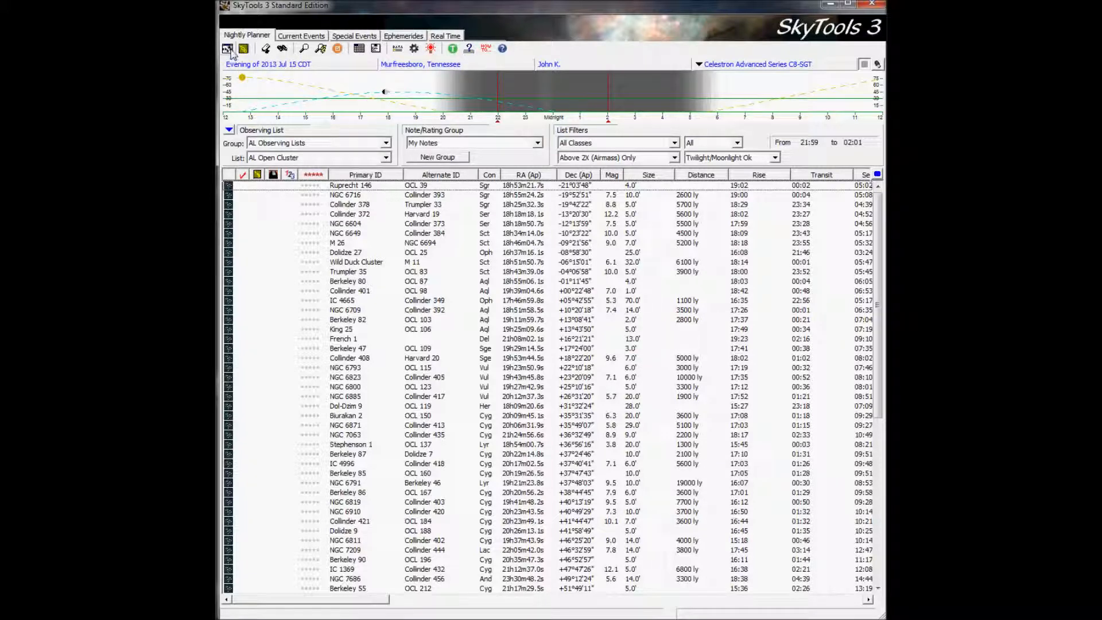
Review the Celestron Advanced Series C8-SGT telescope settings and its eyepiece assignments, and inspect the 7x50 binoculars settings.
click(266, 49)
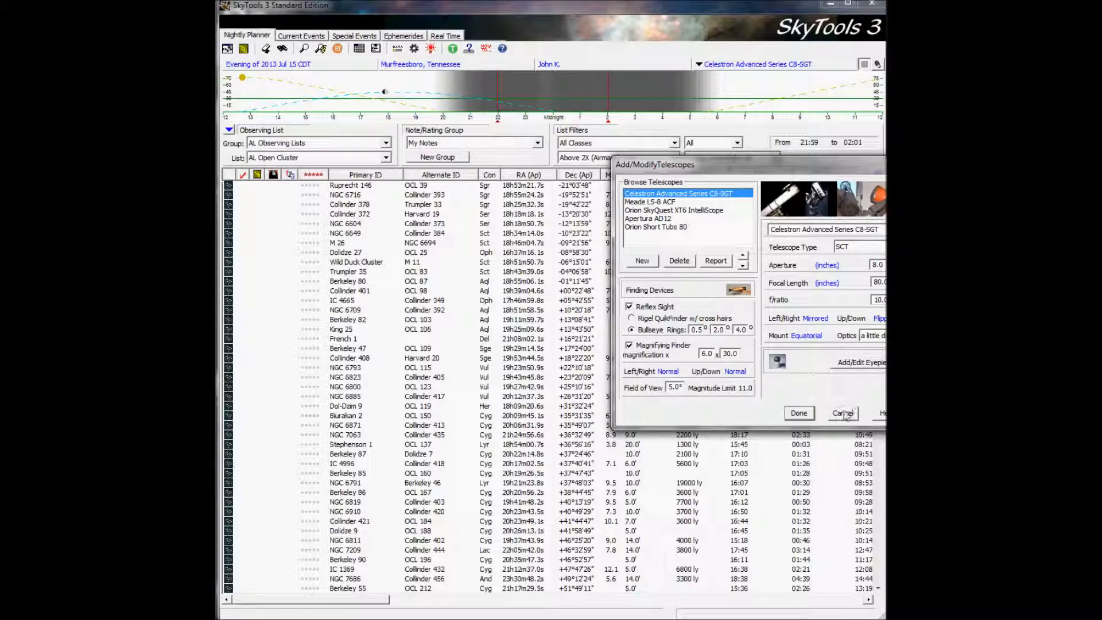
click(856, 365)
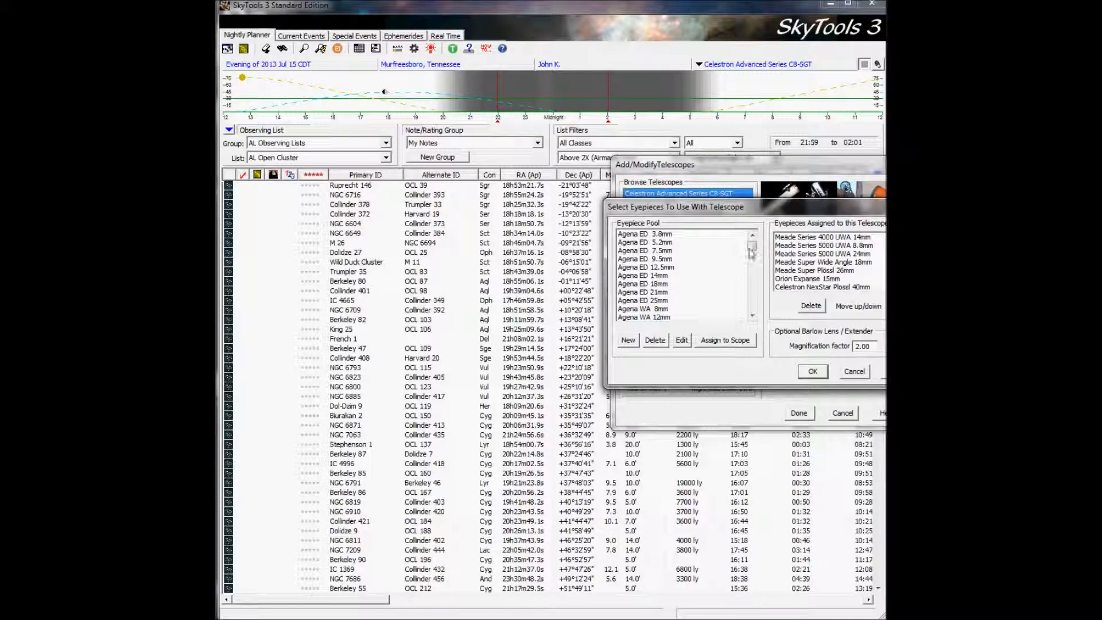
drag(752, 245, 754, 269)
scroll(754, 271, up, 10)
click(853, 372)
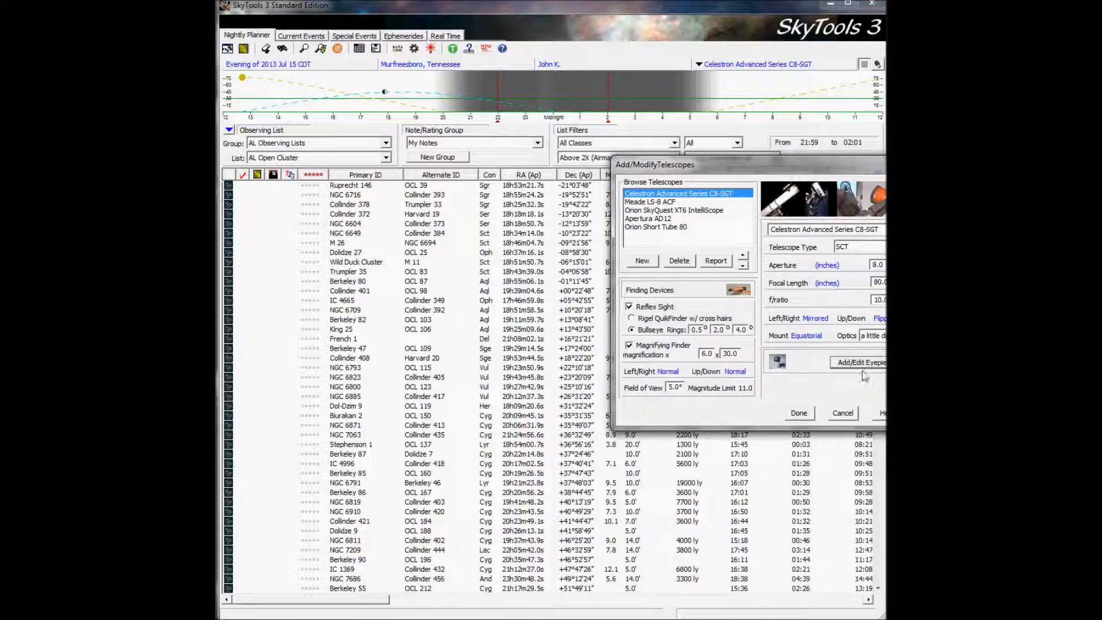
click(798, 413)
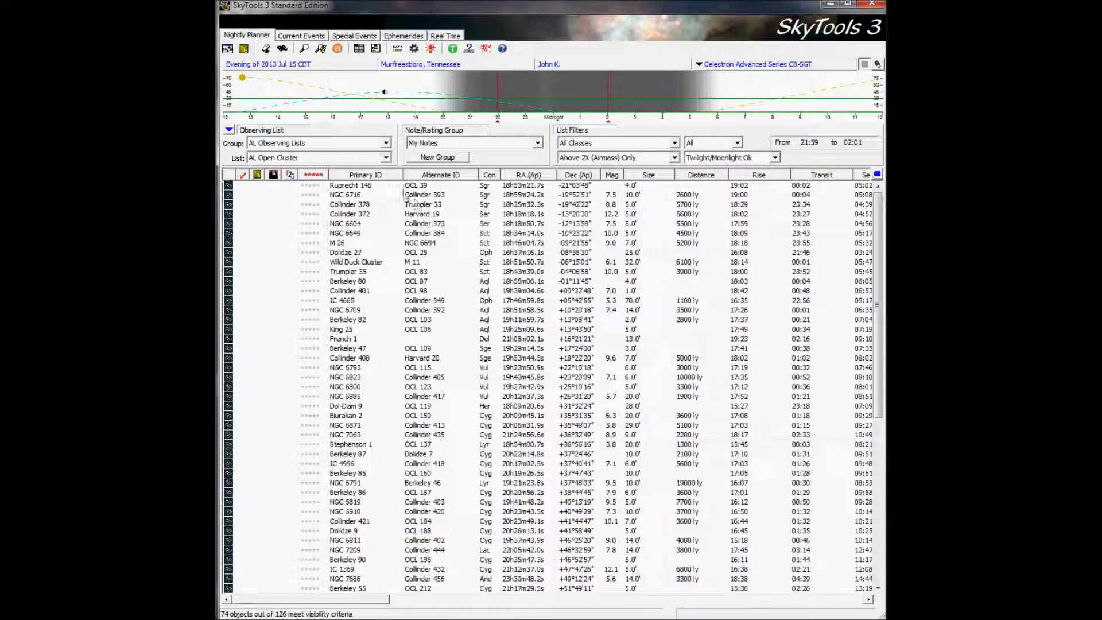
click(283, 50)
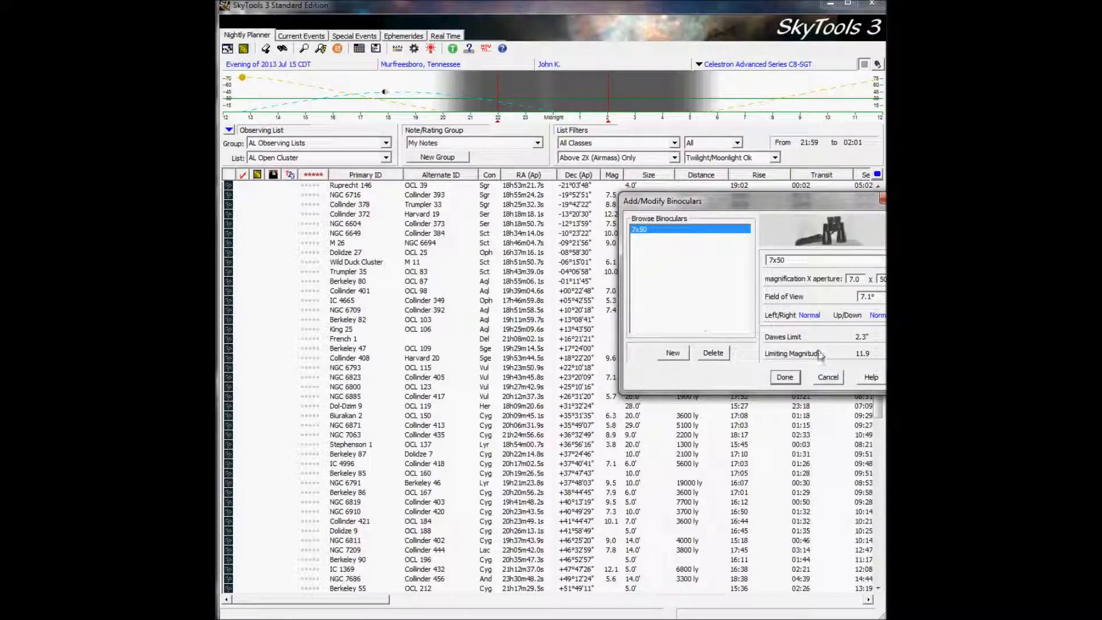
click(832, 383)
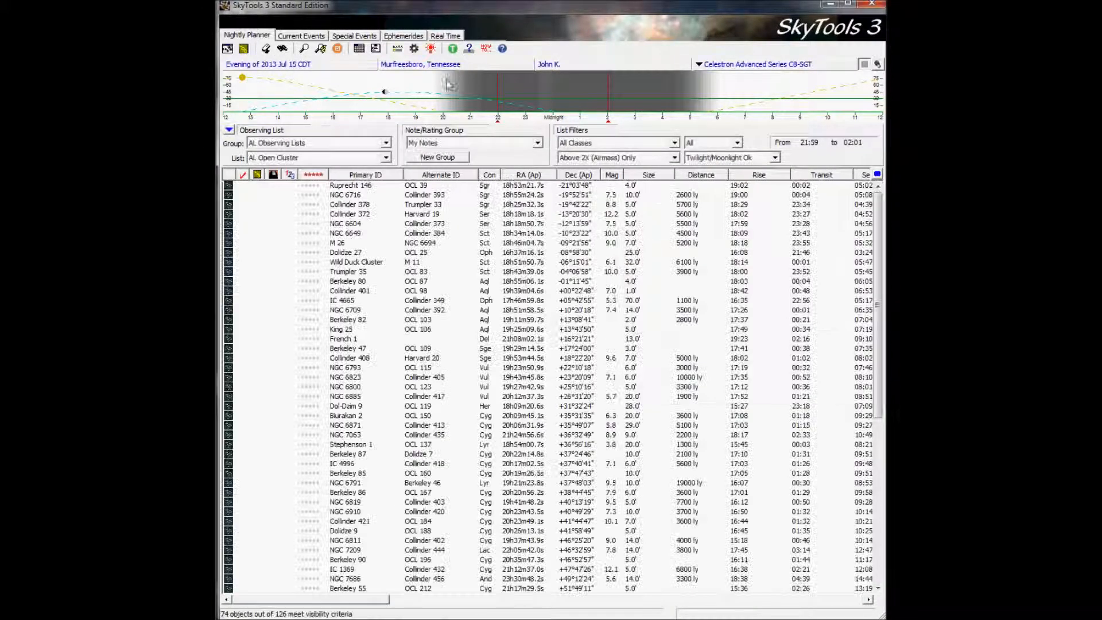
Inspect the Designation Search Tool and the Database Power Search Tool's star, galactic deep sky and extragalactic criteria.
click(305, 50)
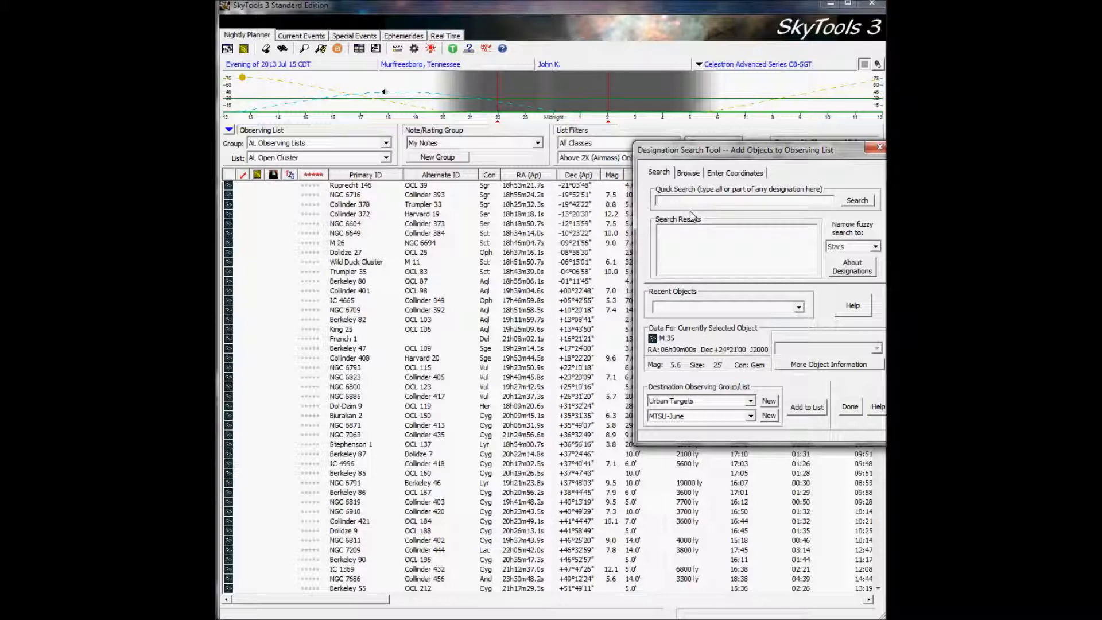
click(850, 407)
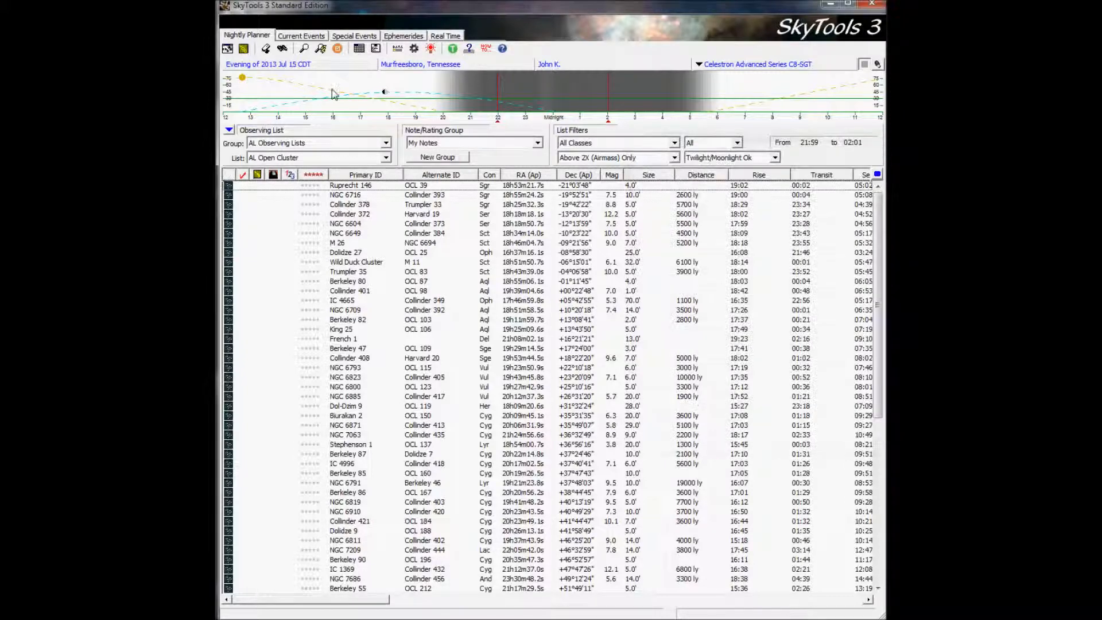
click(321, 48)
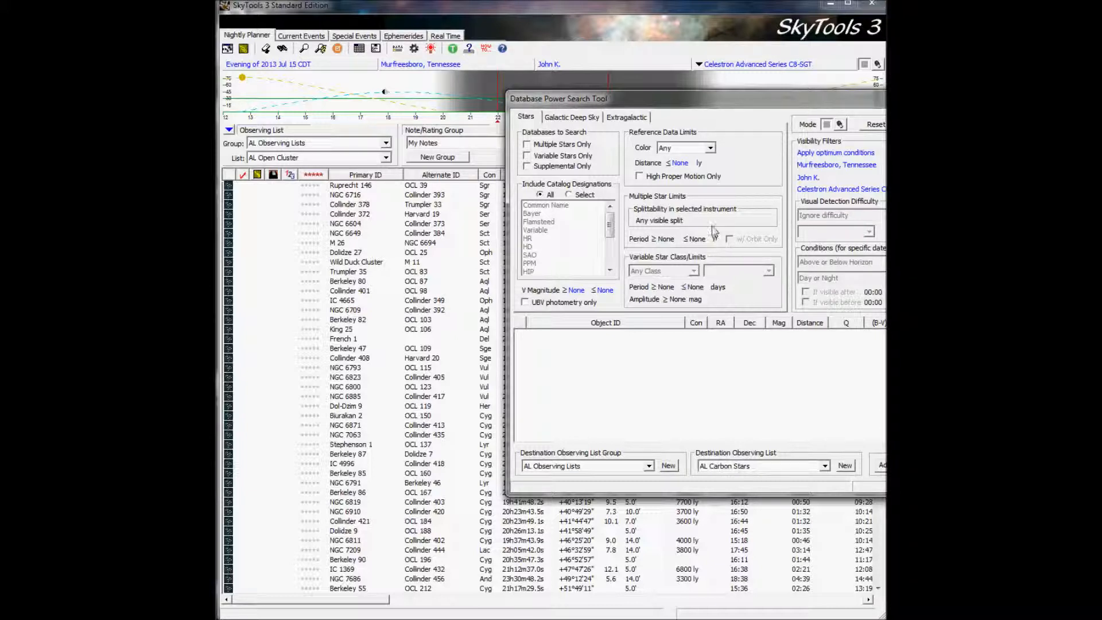
click(572, 119)
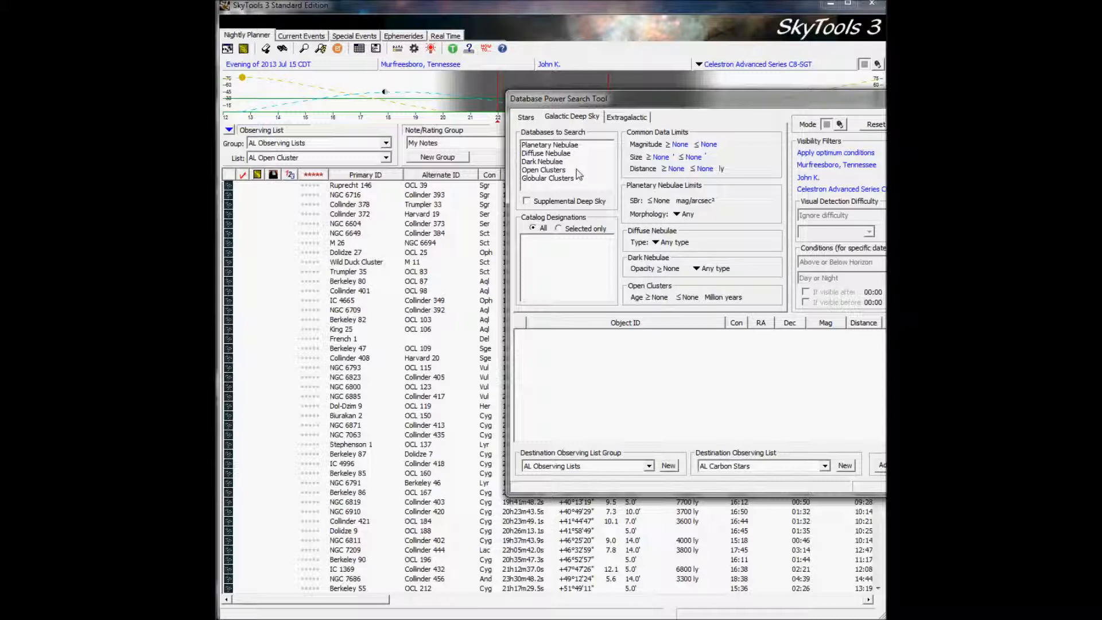
click(629, 118)
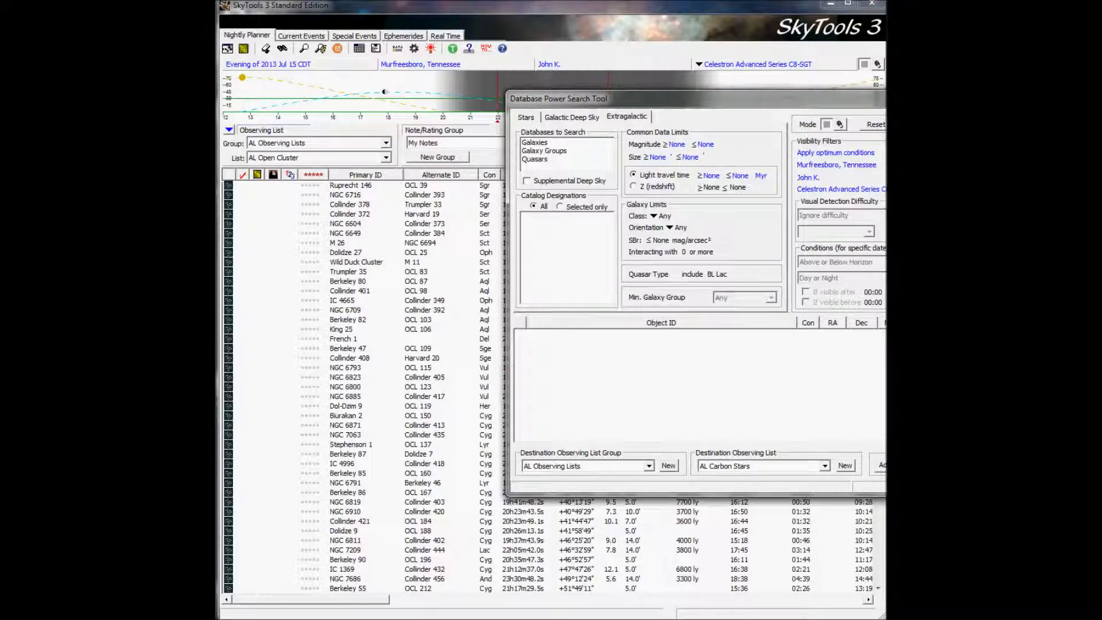
key(Escape)
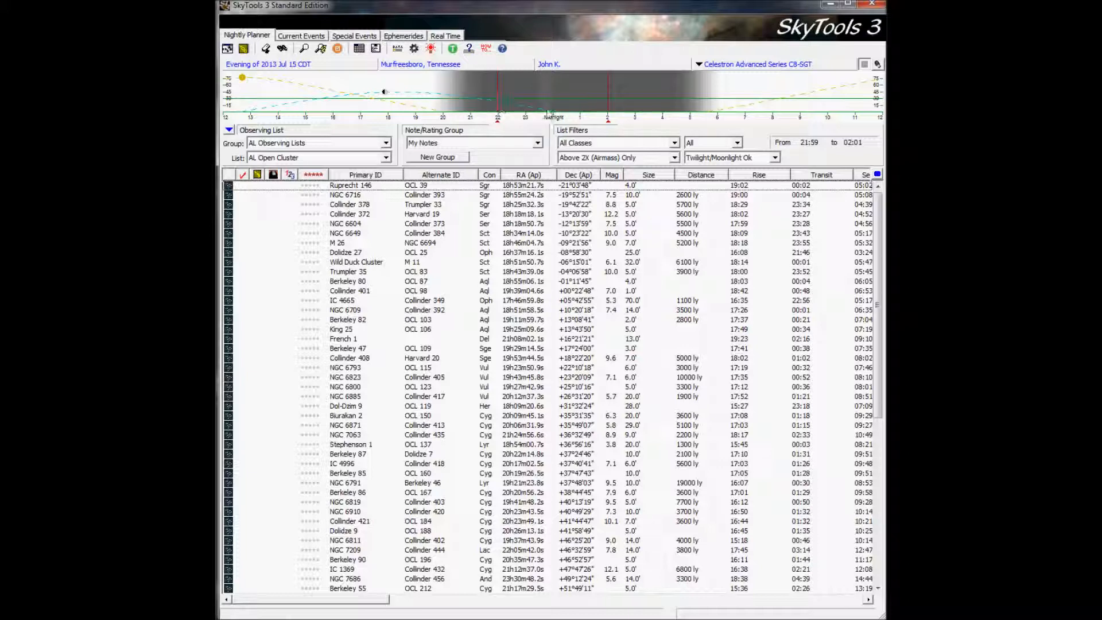
Select M 26, then review the observing list groups and the lists in AL Observing Lists, choosing AL Open Cluster.
click(405, 245)
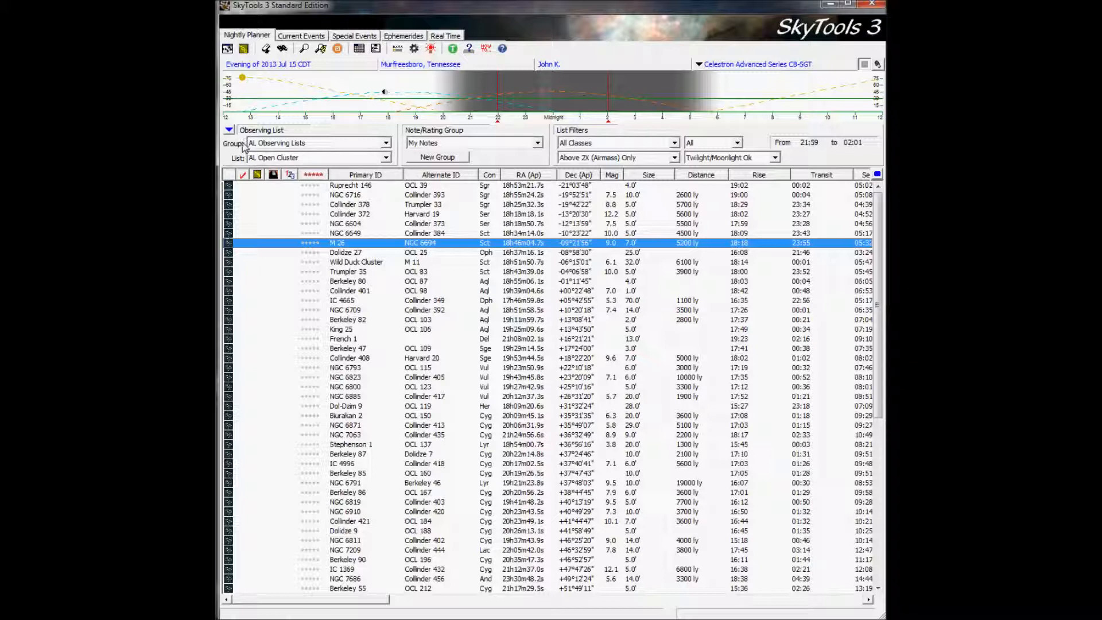
click(387, 144)
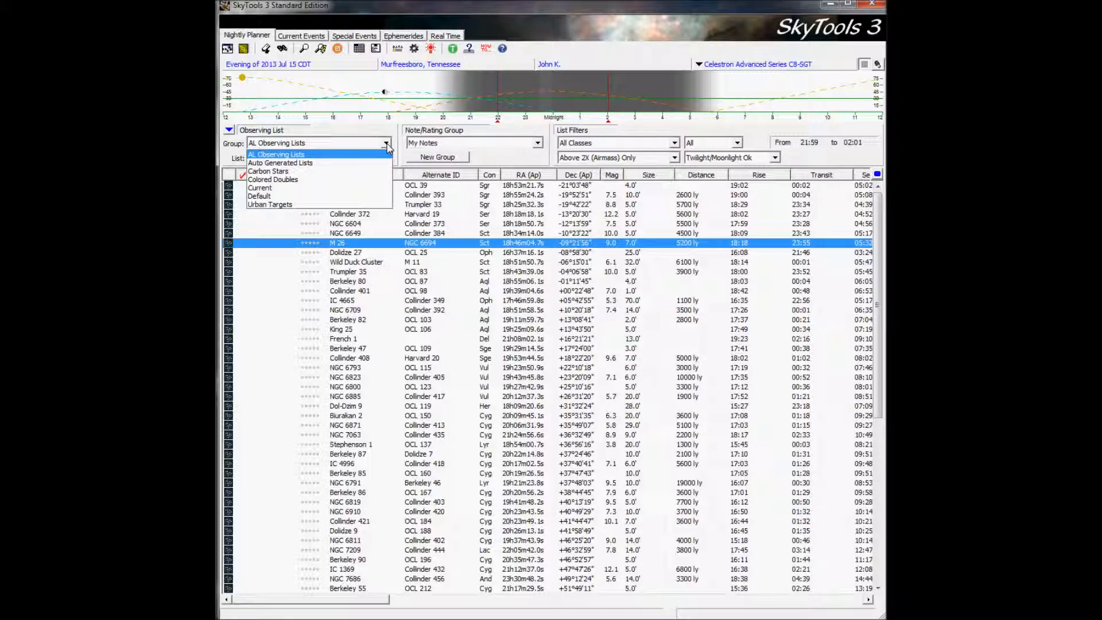
click(301, 155)
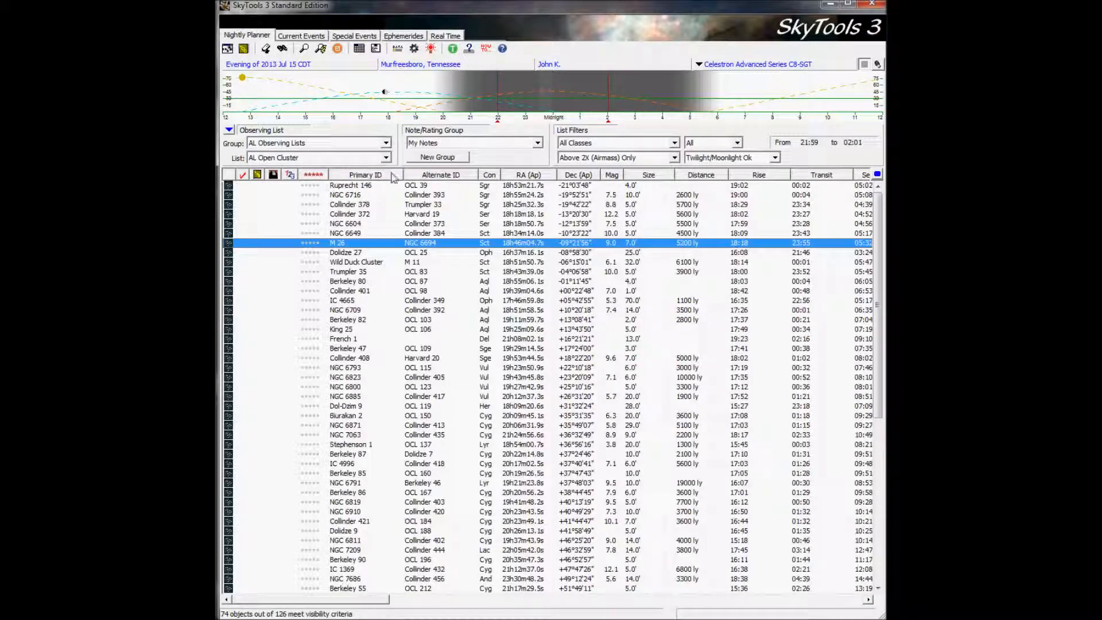
click(386, 158)
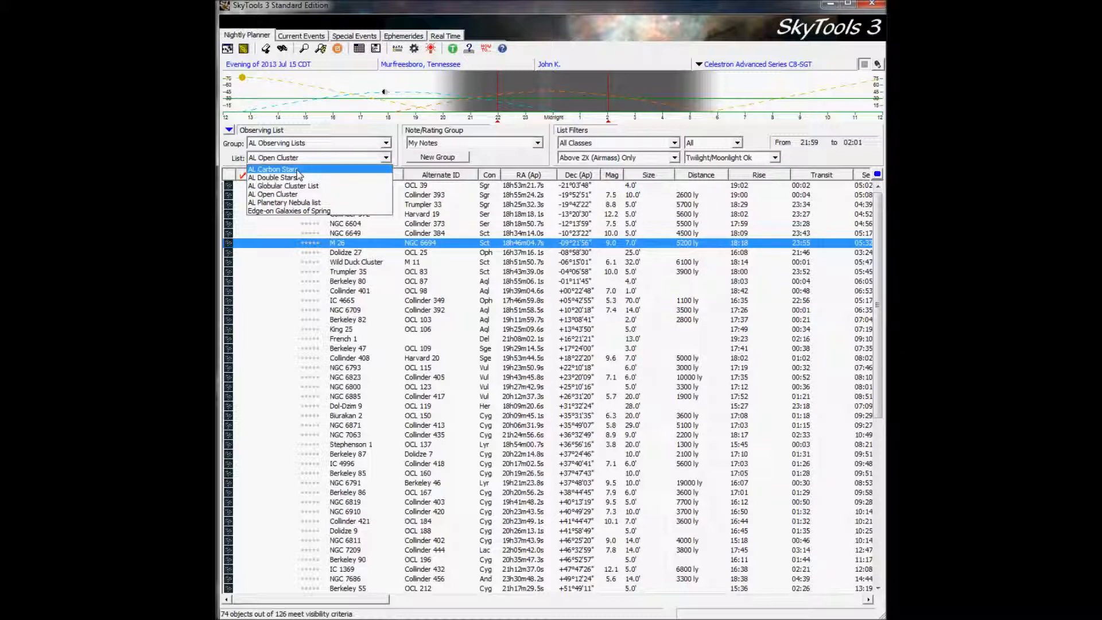
click(295, 197)
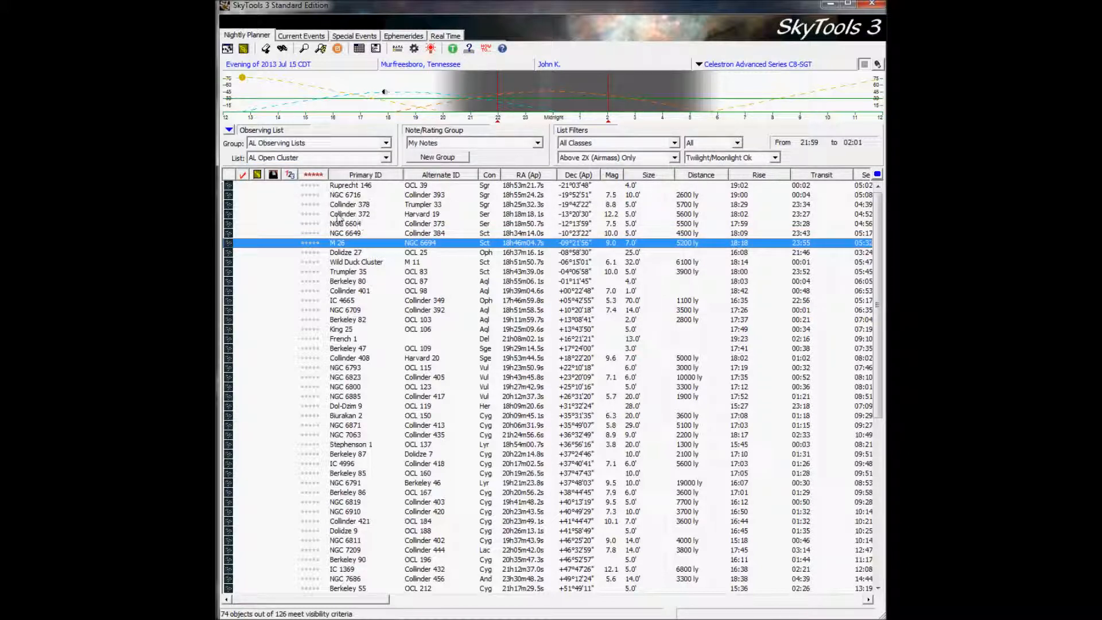
Show the Urban Targets group with its MTSU-June observing list.
click(386, 143)
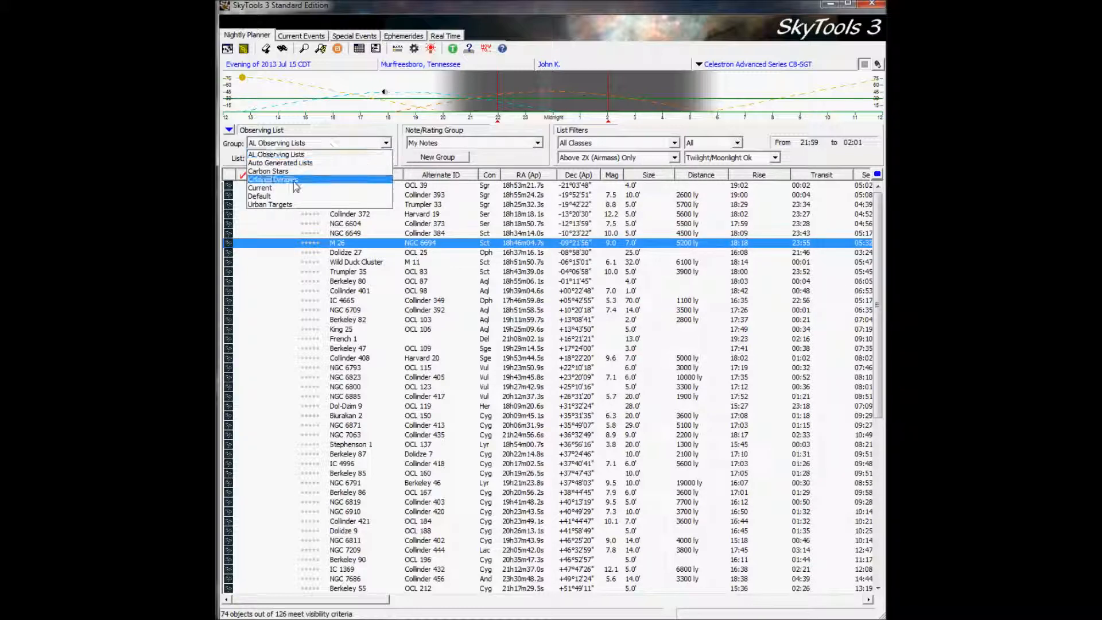
click(291, 205)
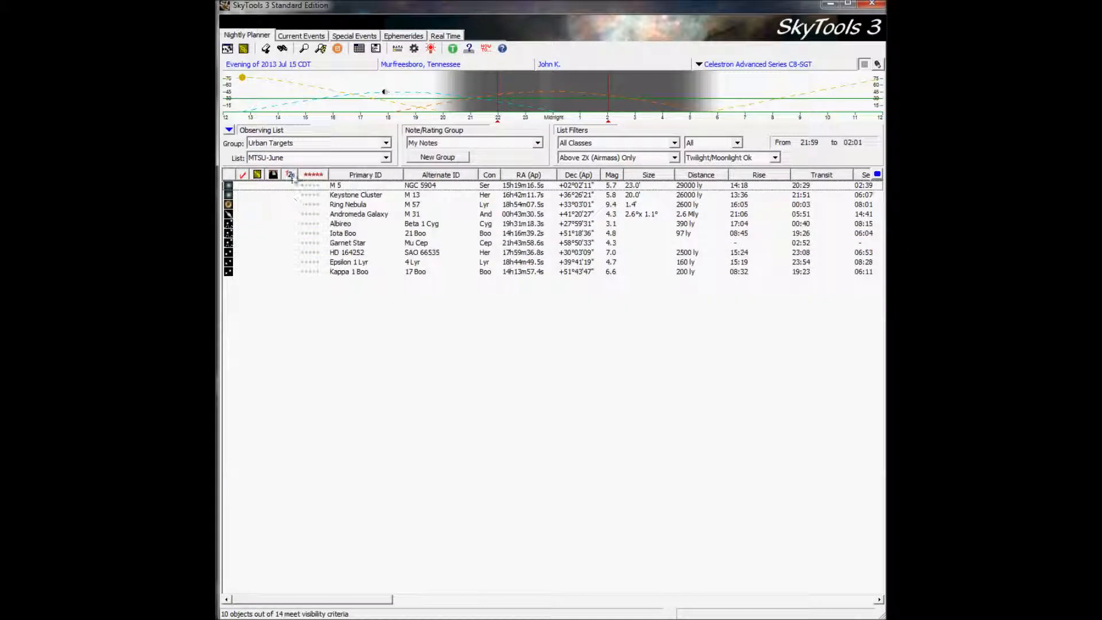
click(368, 160)
click(368, 160)
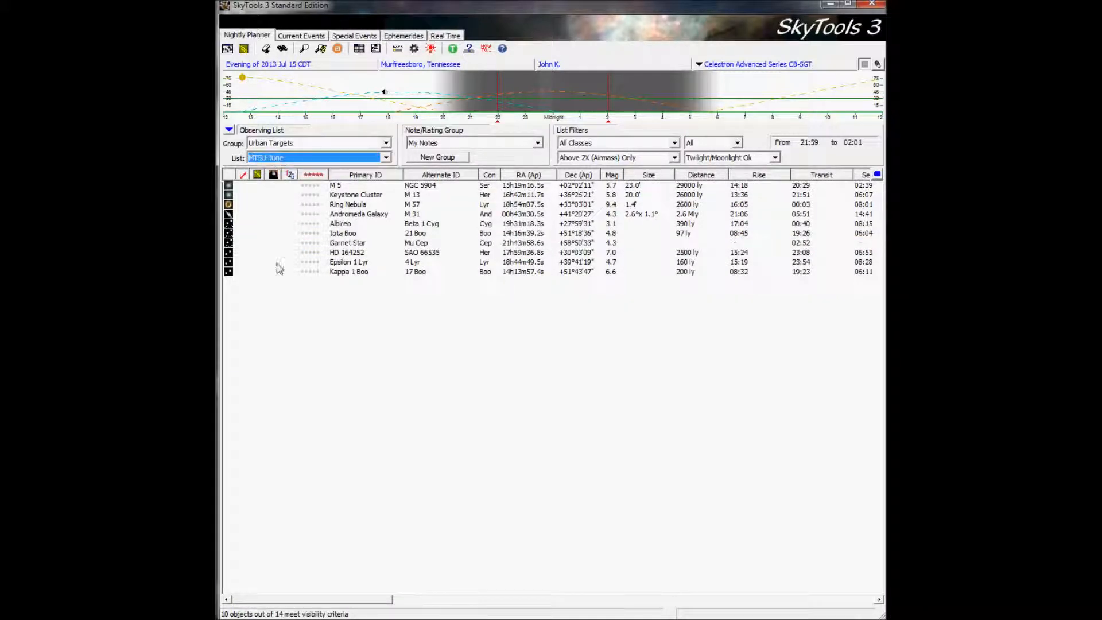
View the Carbon Stars group's Red Star list (the best of), then return to the AL Observing Lists group.
click(387, 144)
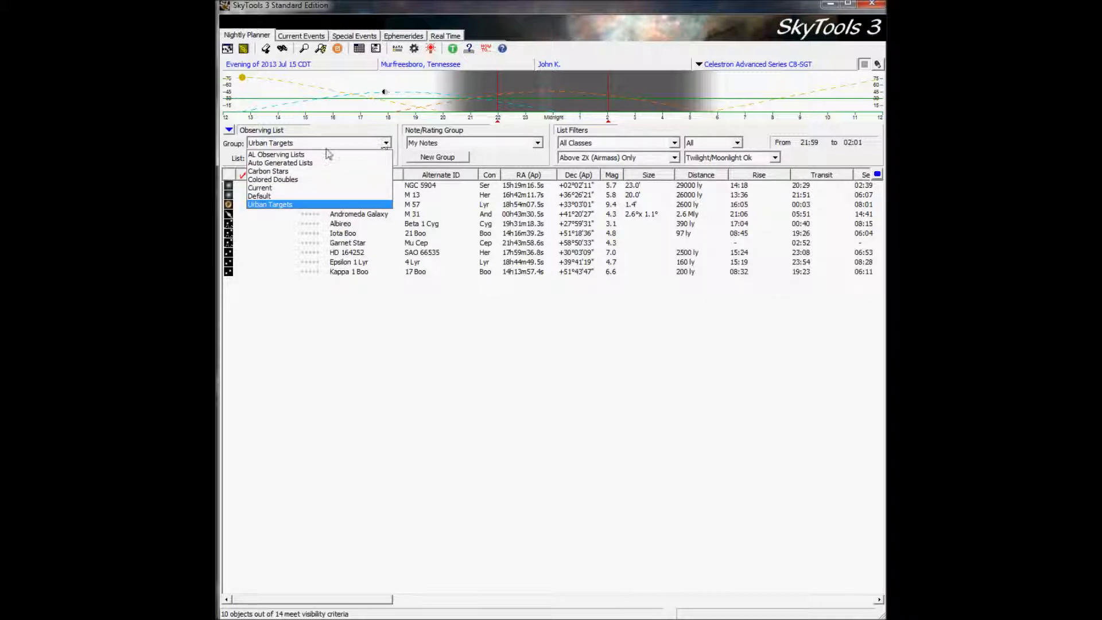
click(289, 173)
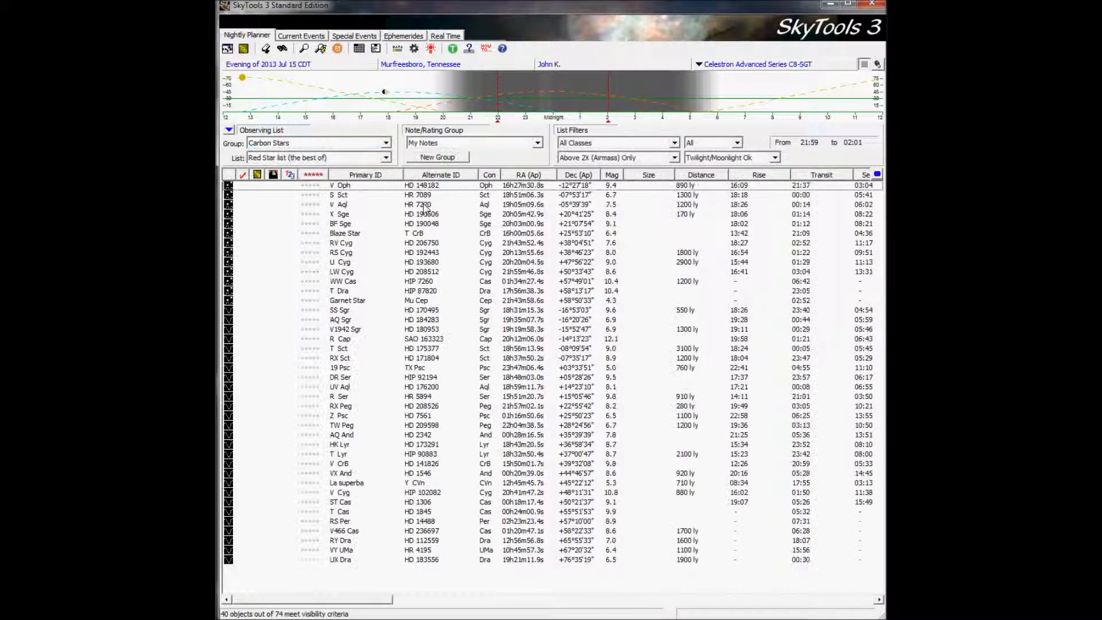
click(389, 160)
click(388, 157)
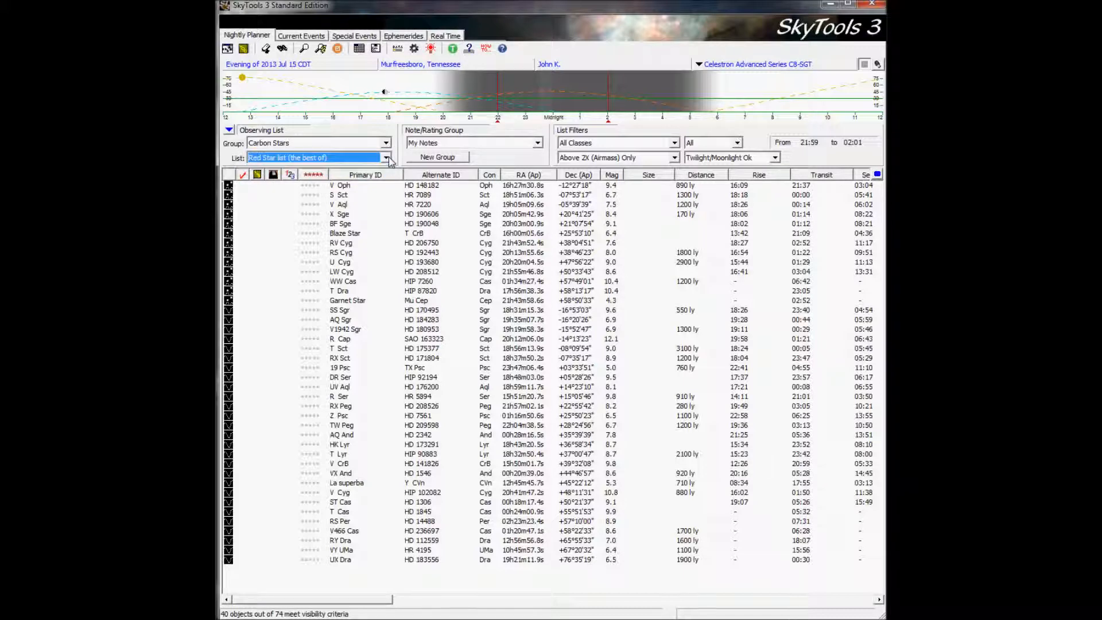
click(388, 144)
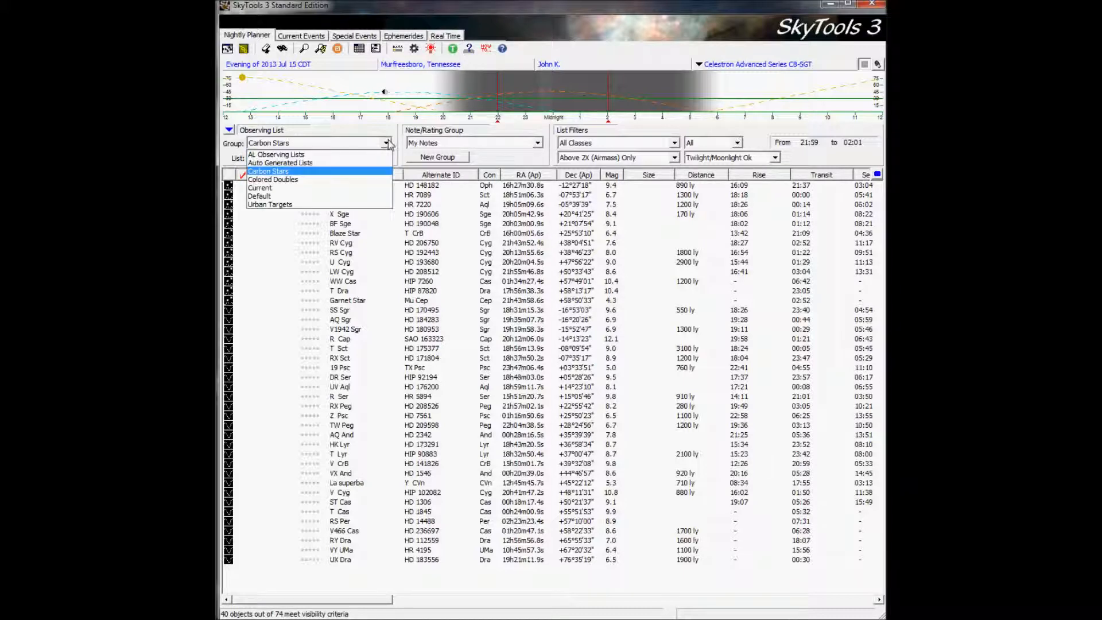
click(301, 155)
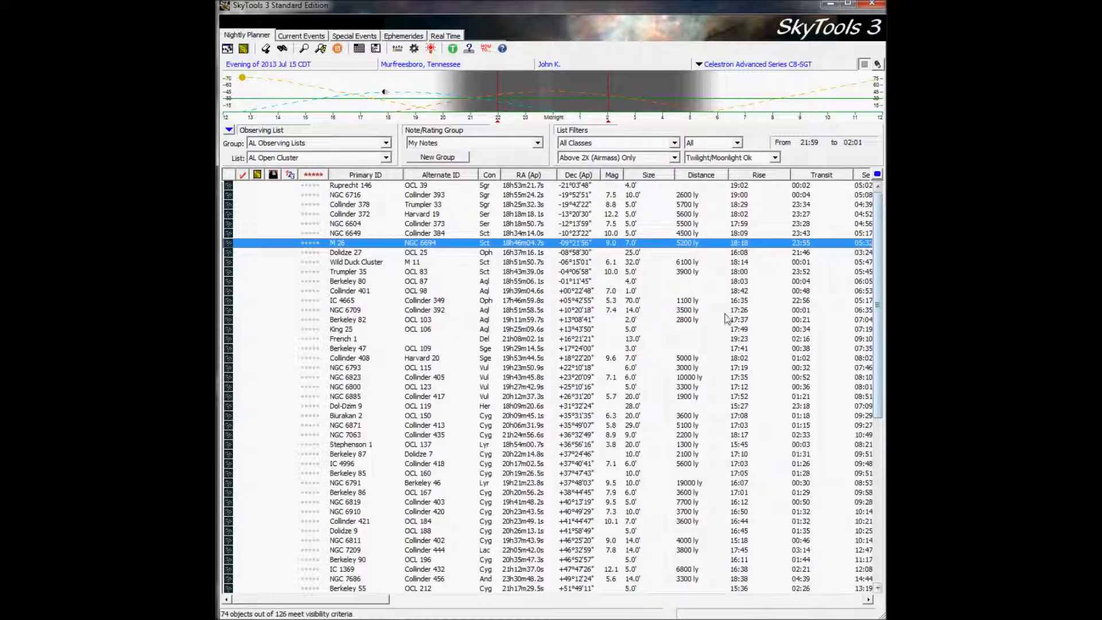
Examine the AL Open Cluster list's data columns through to airmass, ending back at the first columns.
drag(317, 603, 372, 599)
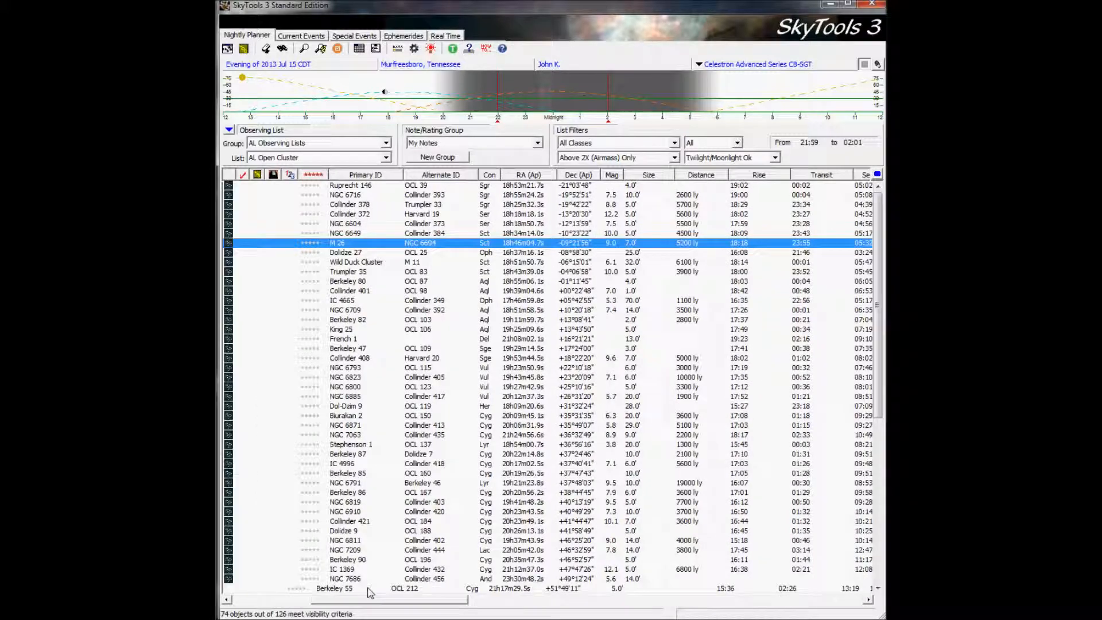
drag(368, 600, 437, 604)
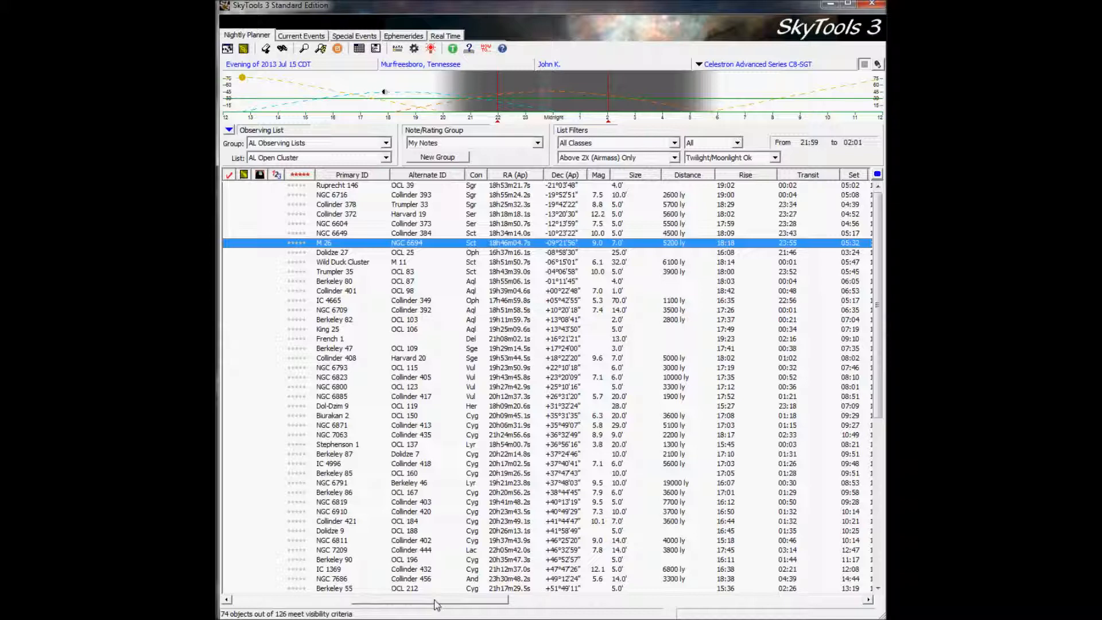
drag(436, 604, 603, 601)
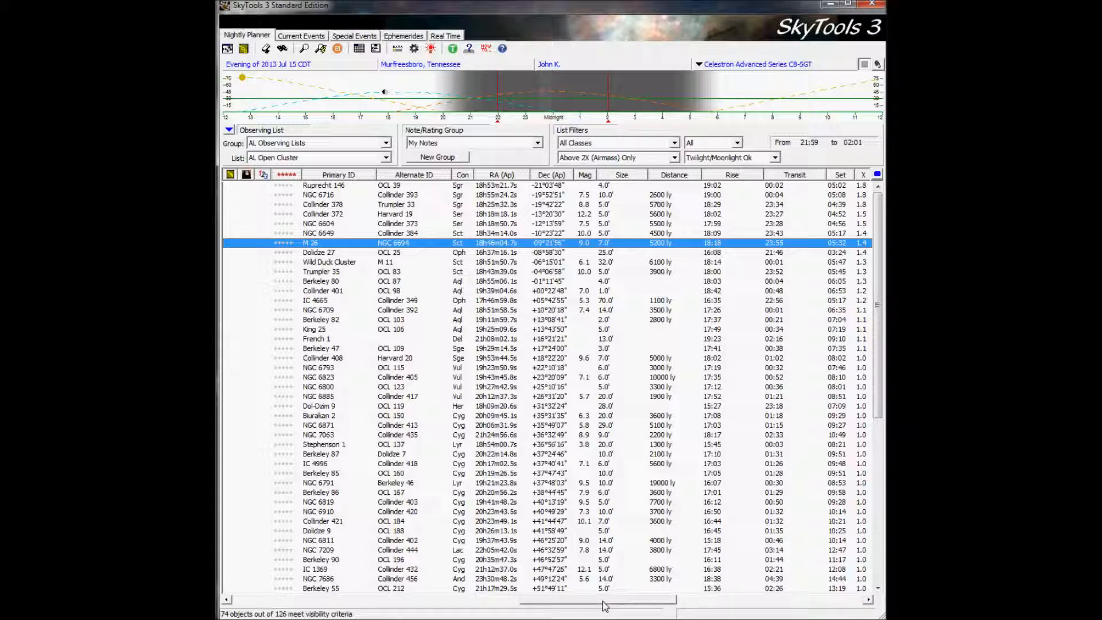
drag(603, 606, 743, 603)
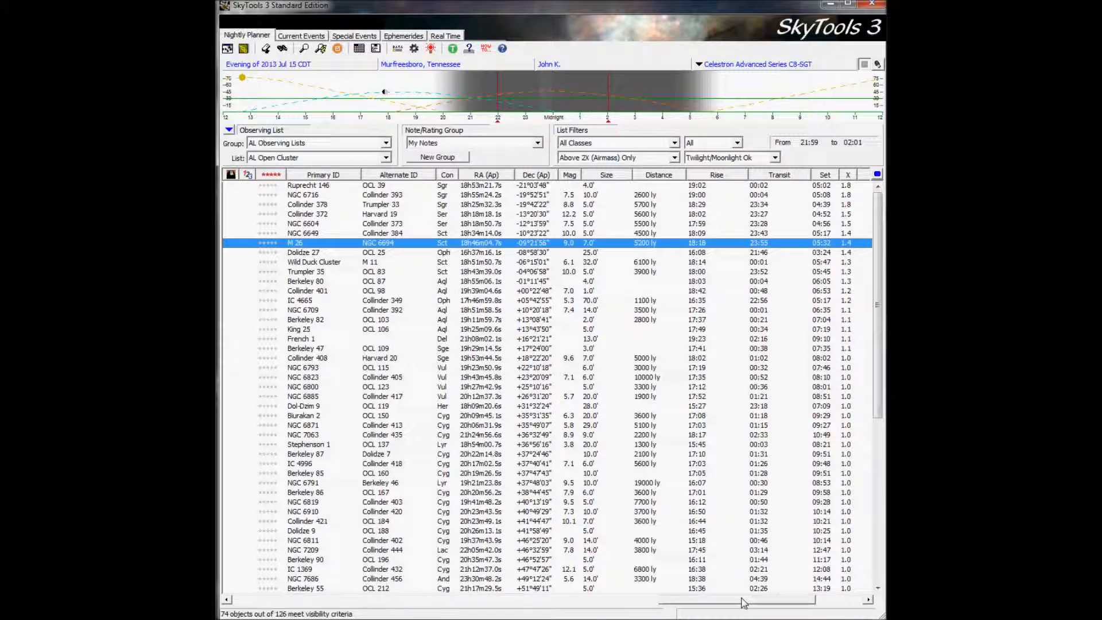
drag(744, 602, 321, 603)
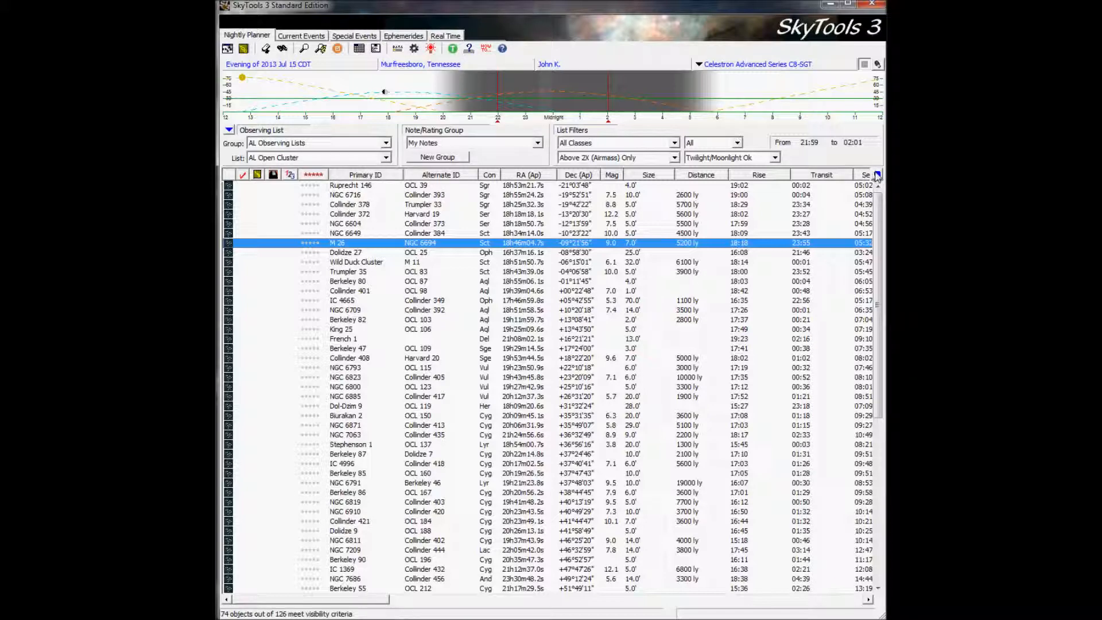
Inspect the Default column scheme's selectable columns and the list of available schemes, then cancel the scheme selection.
click(877, 175)
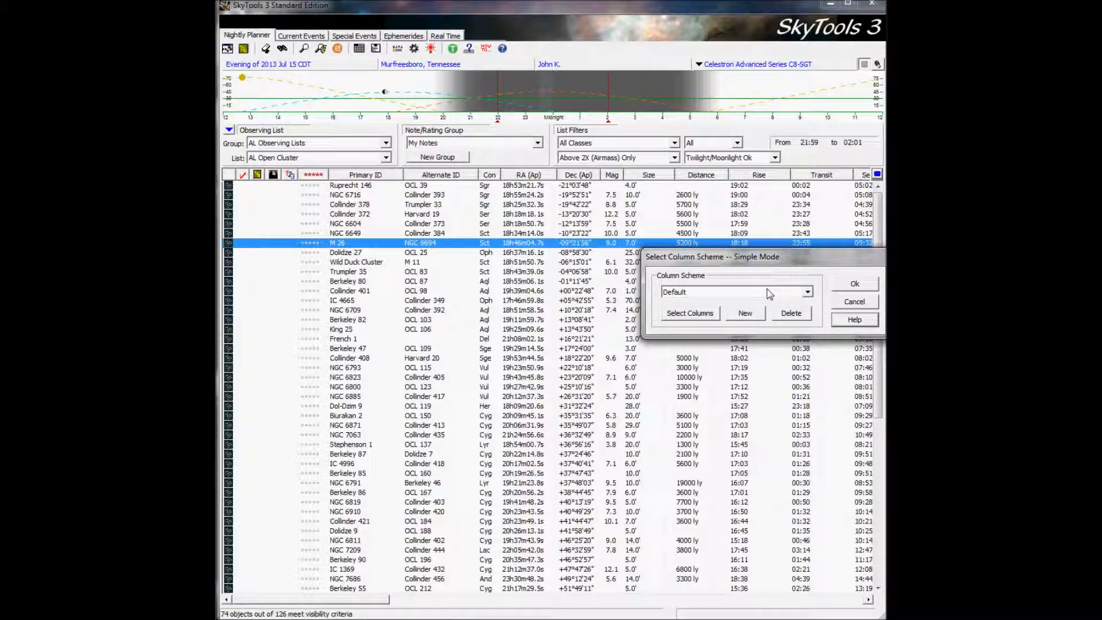
click(696, 316)
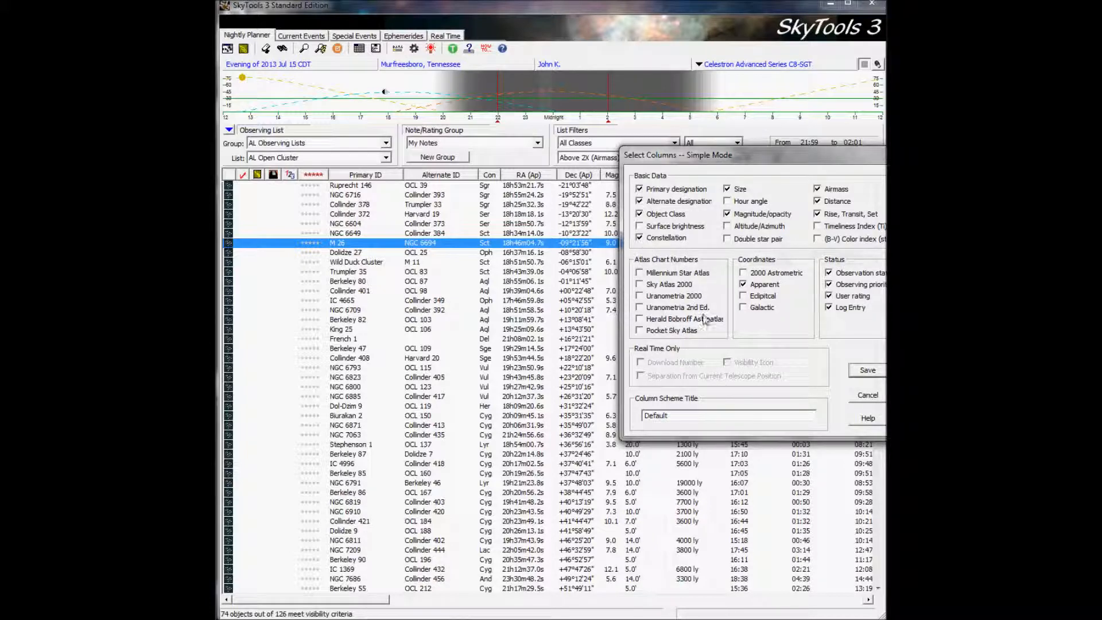
click(868, 396)
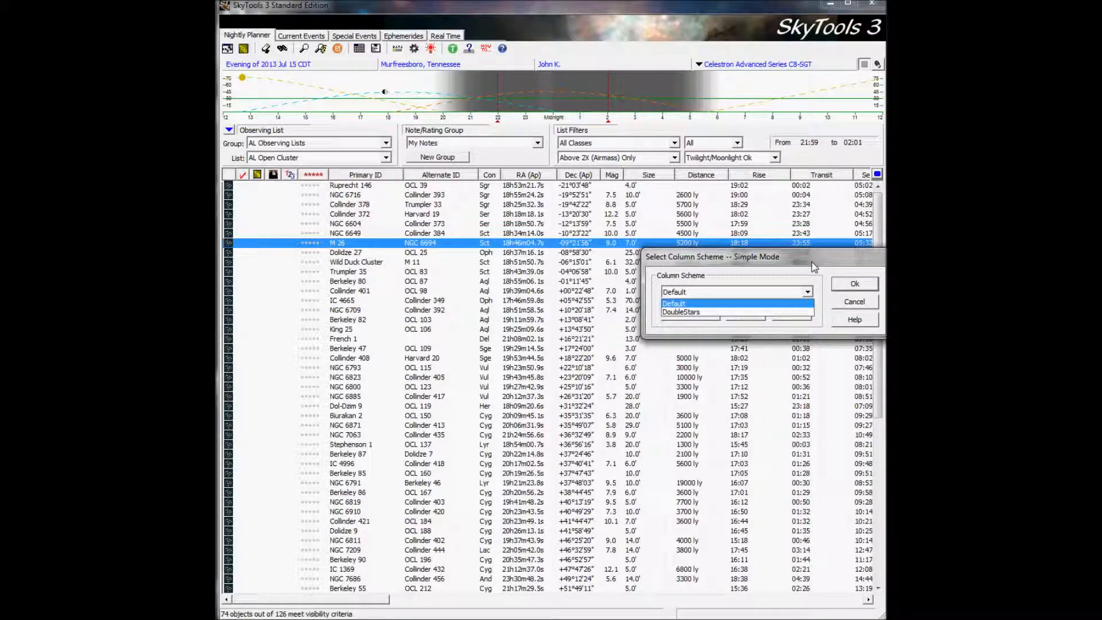
click(815, 267)
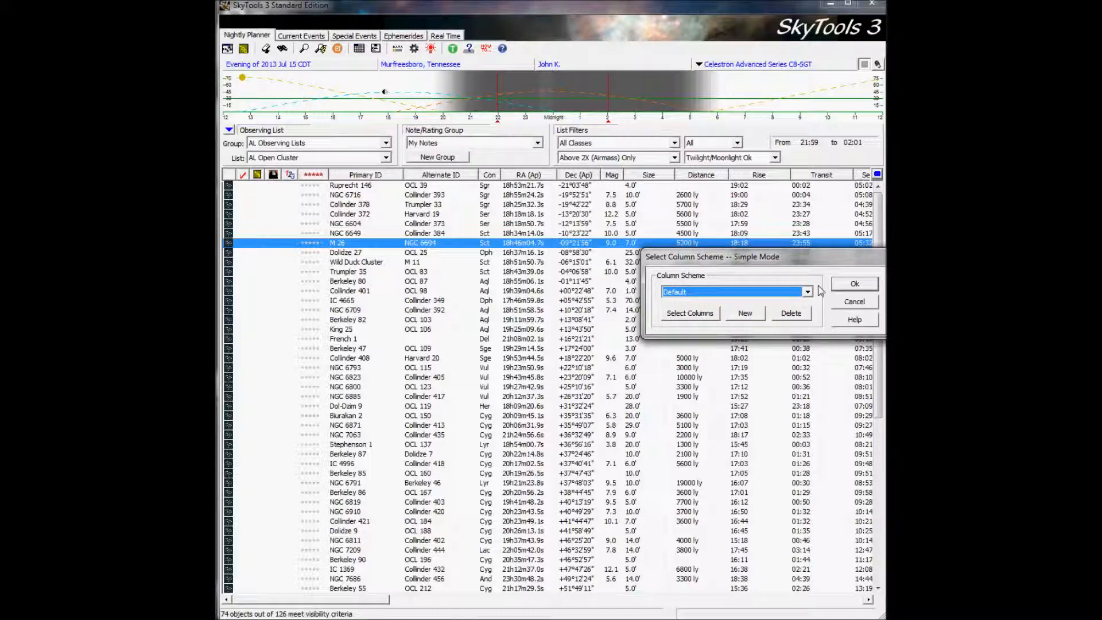
click(858, 305)
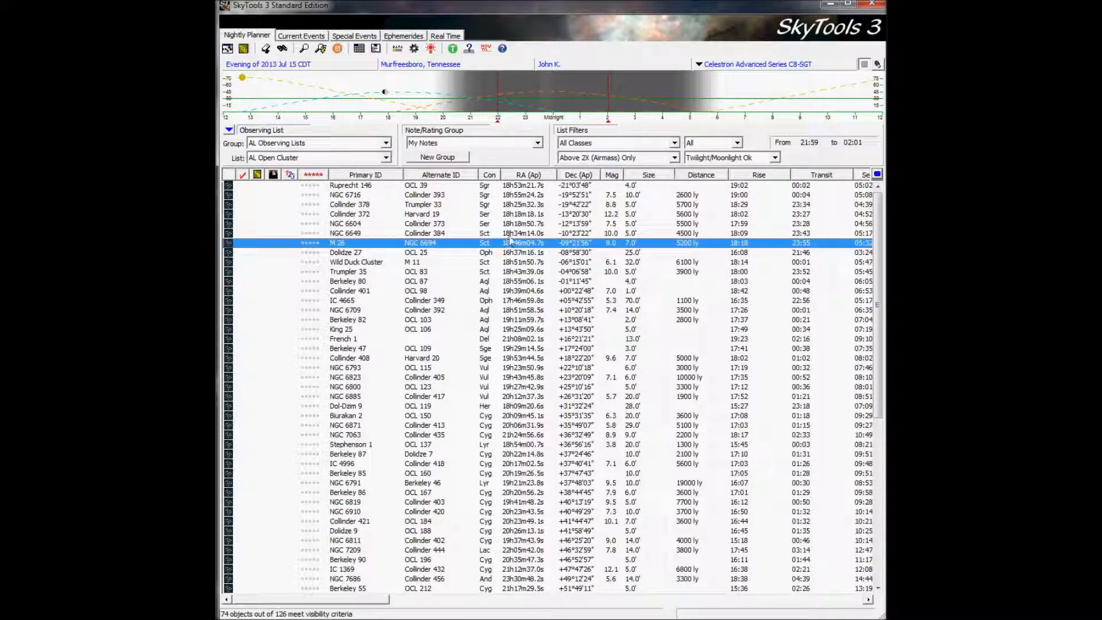
Review the note/rating groups and the list filter choices for object class, altitude and twilight or moonlight conditions.
click(538, 144)
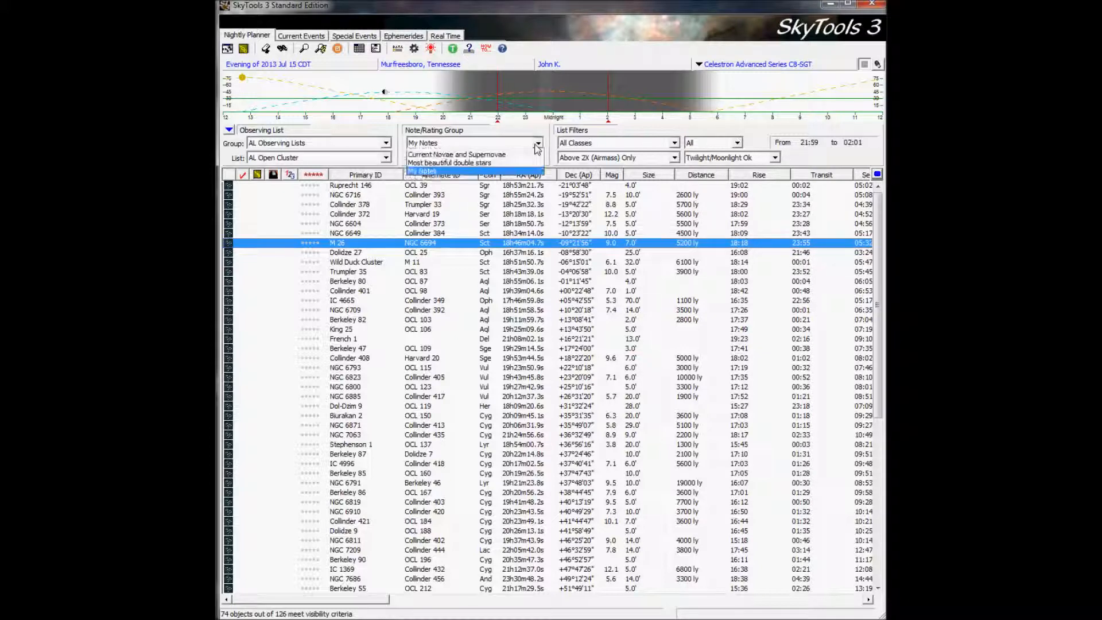
click(514, 138)
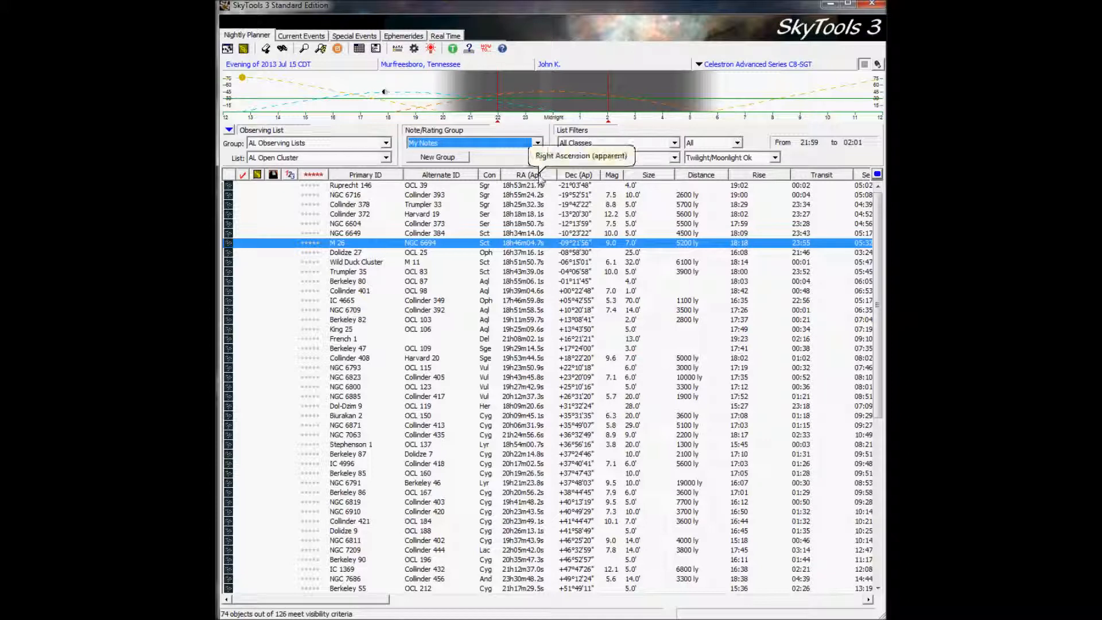
click(613, 148)
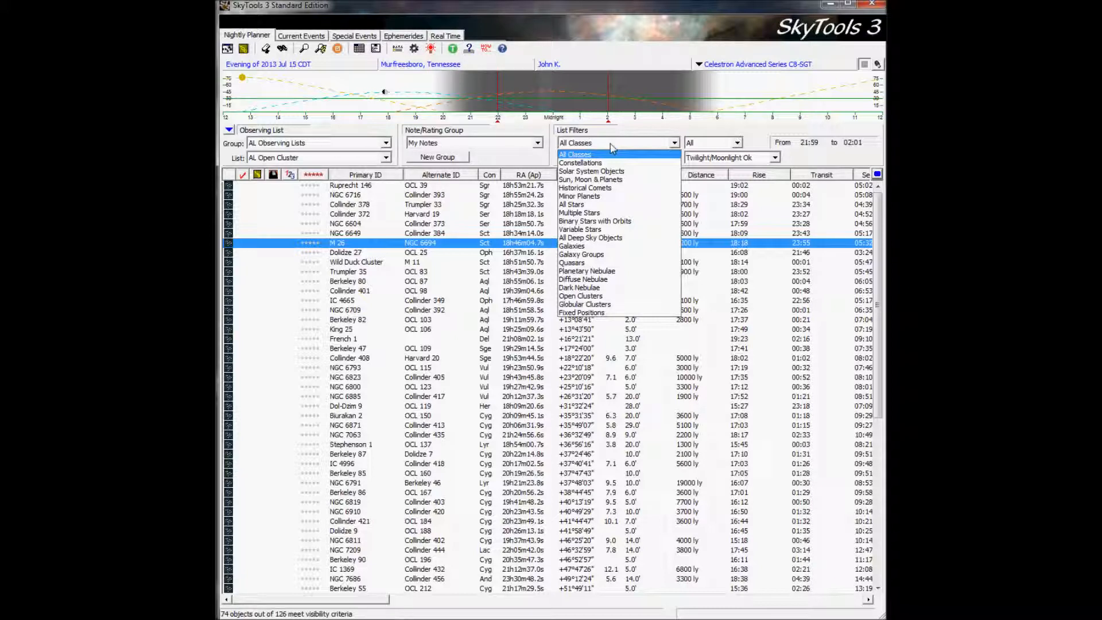
click(635, 132)
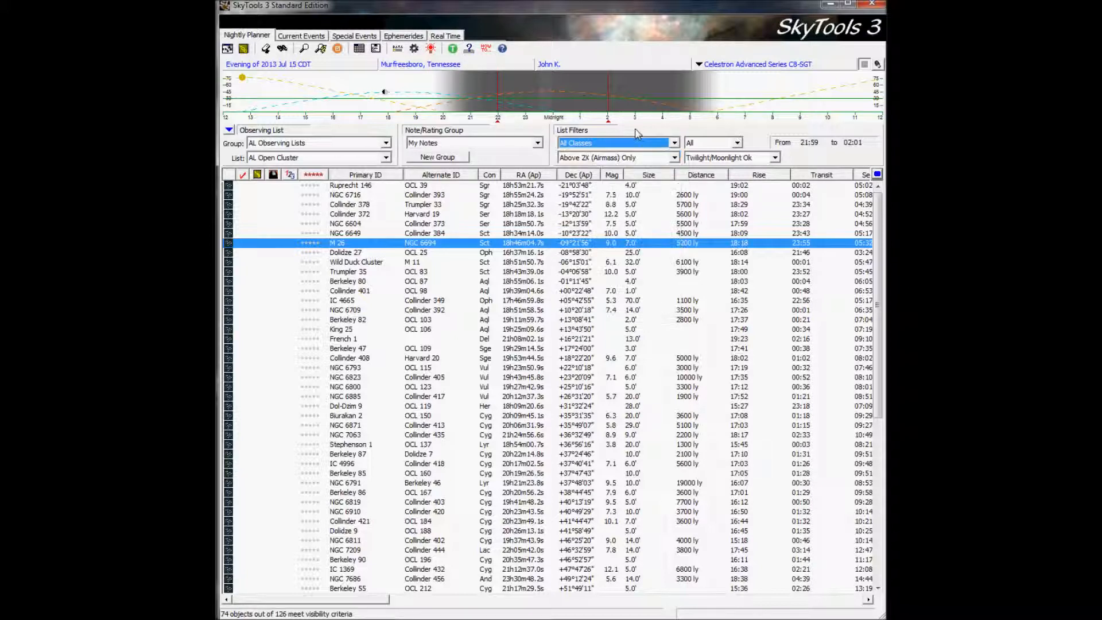
click(677, 158)
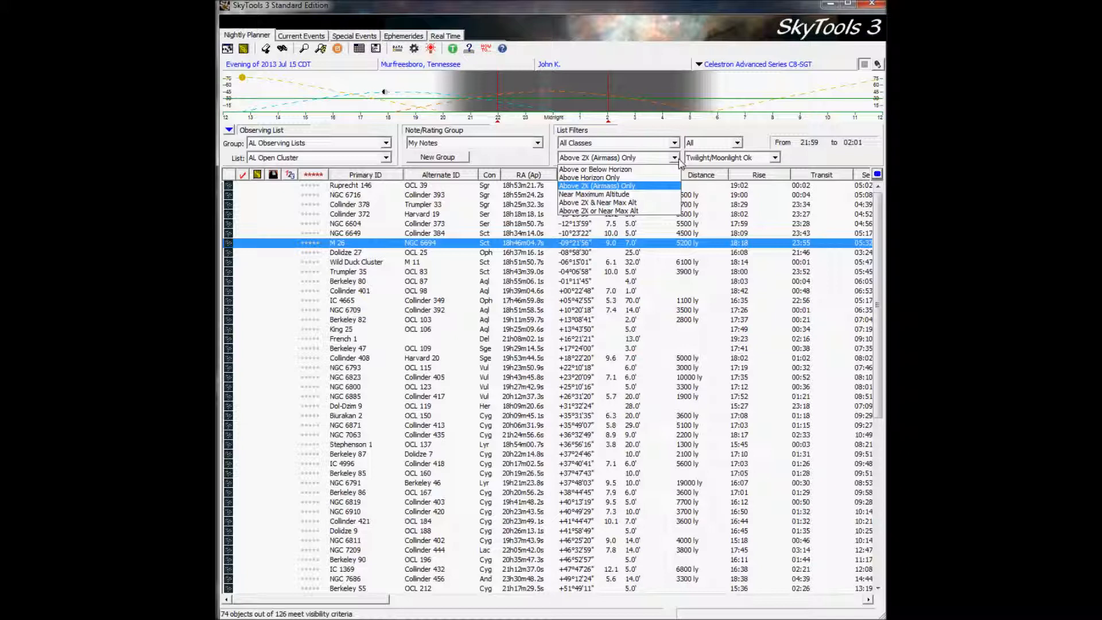
click(691, 130)
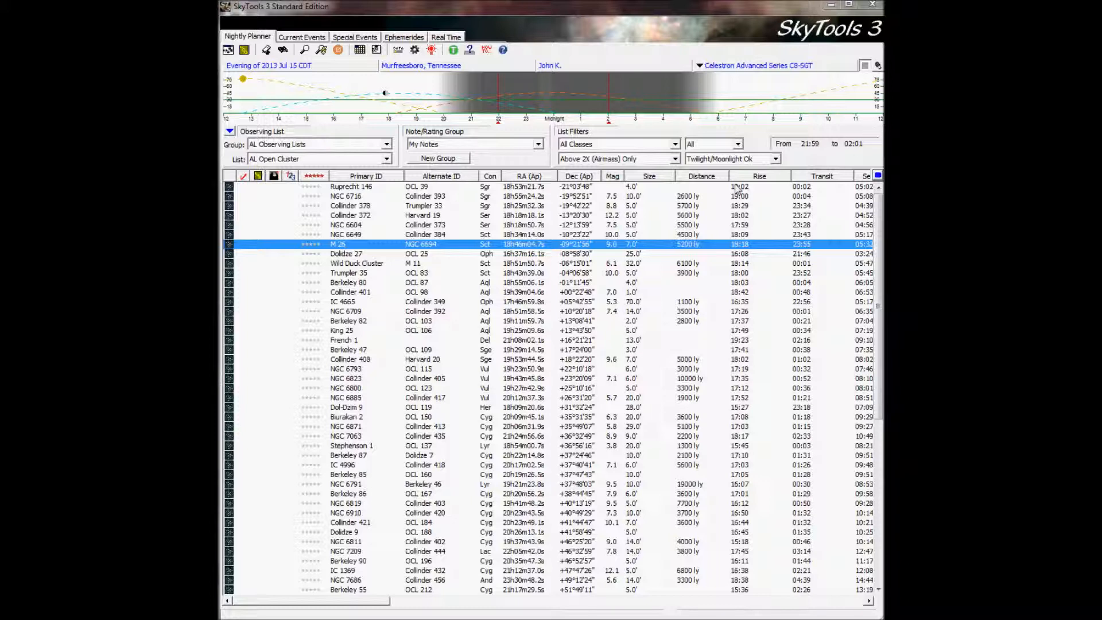
click(777, 160)
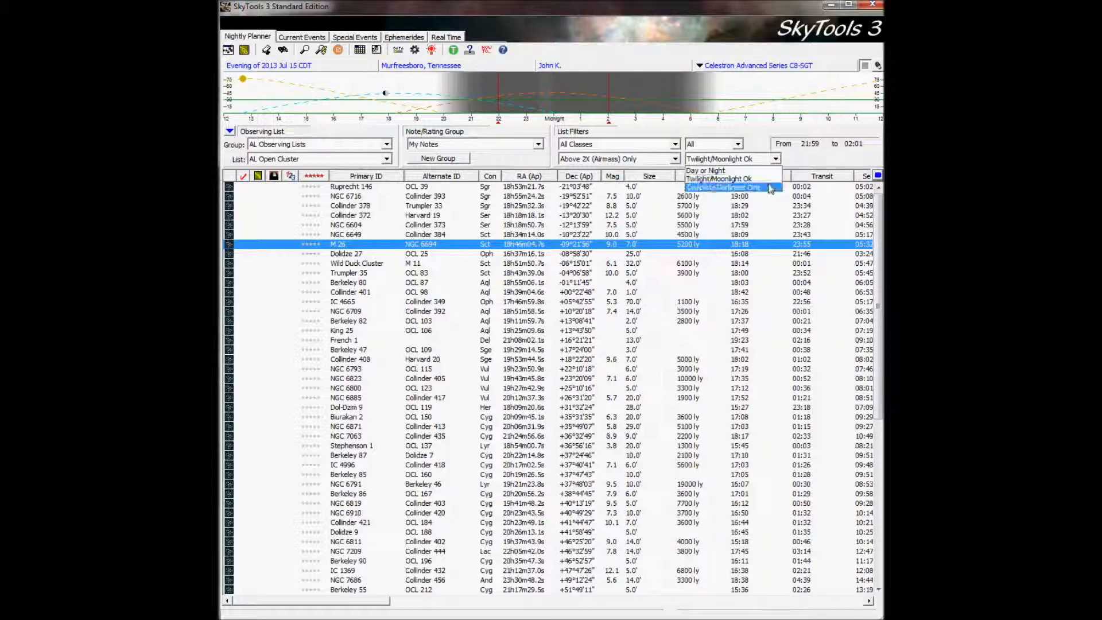
click(838, 160)
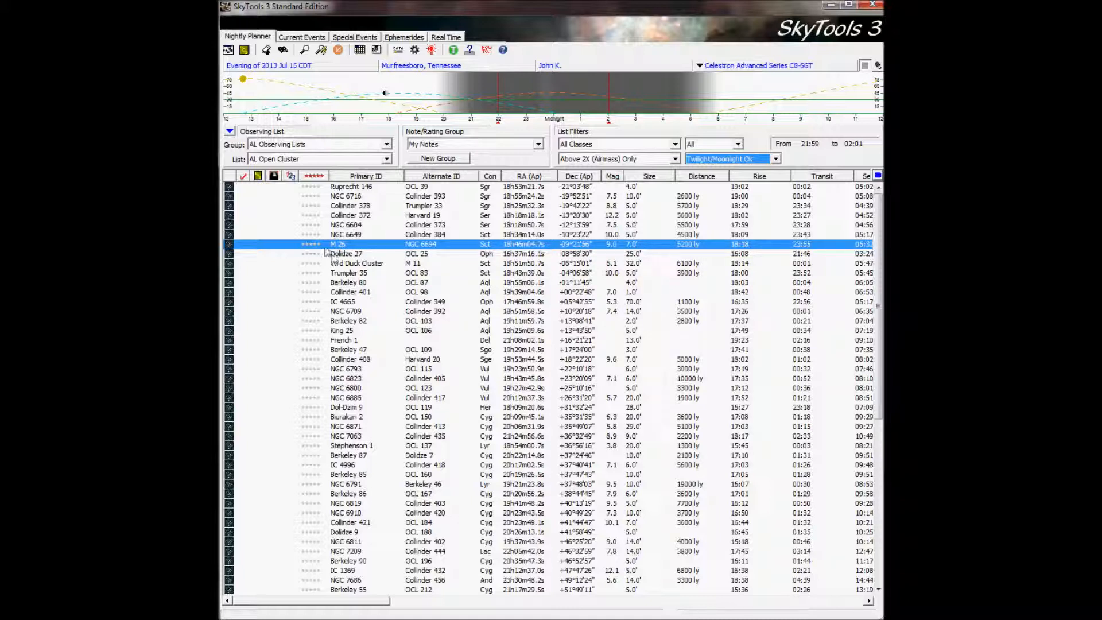
Bring up the commands available for M 26 and examine its object info, chart viewing, logging and DSS image options.
click(281, 253)
click(282, 243)
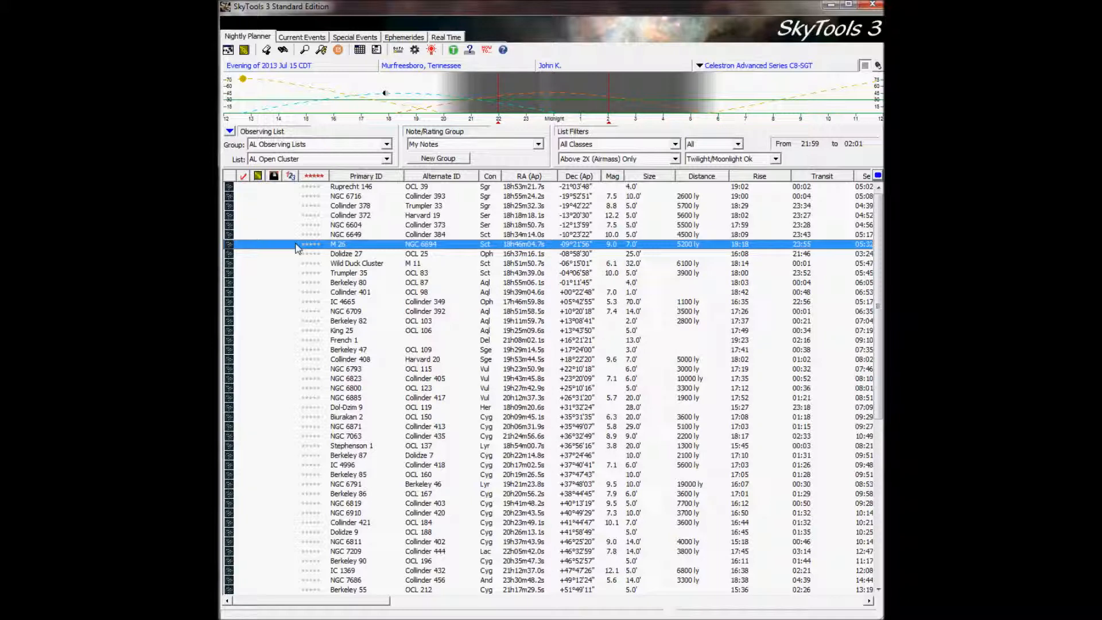
right_click(296, 247)
click(285, 251)
right_click(295, 248)
click(360, 247)
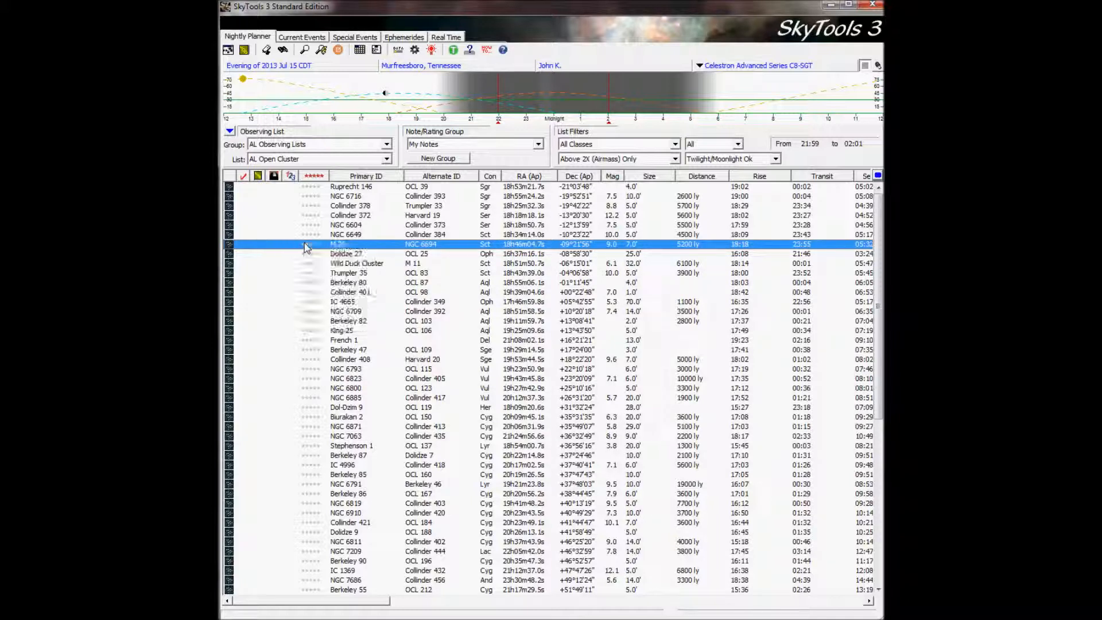
right_click(365, 246)
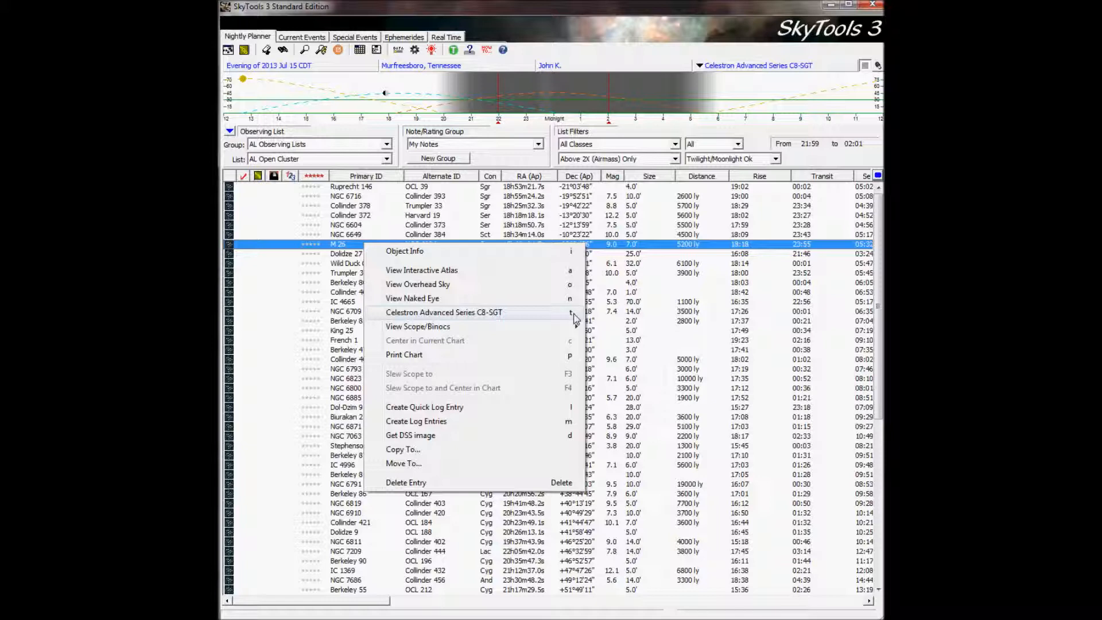
mouse_move(561, 330)
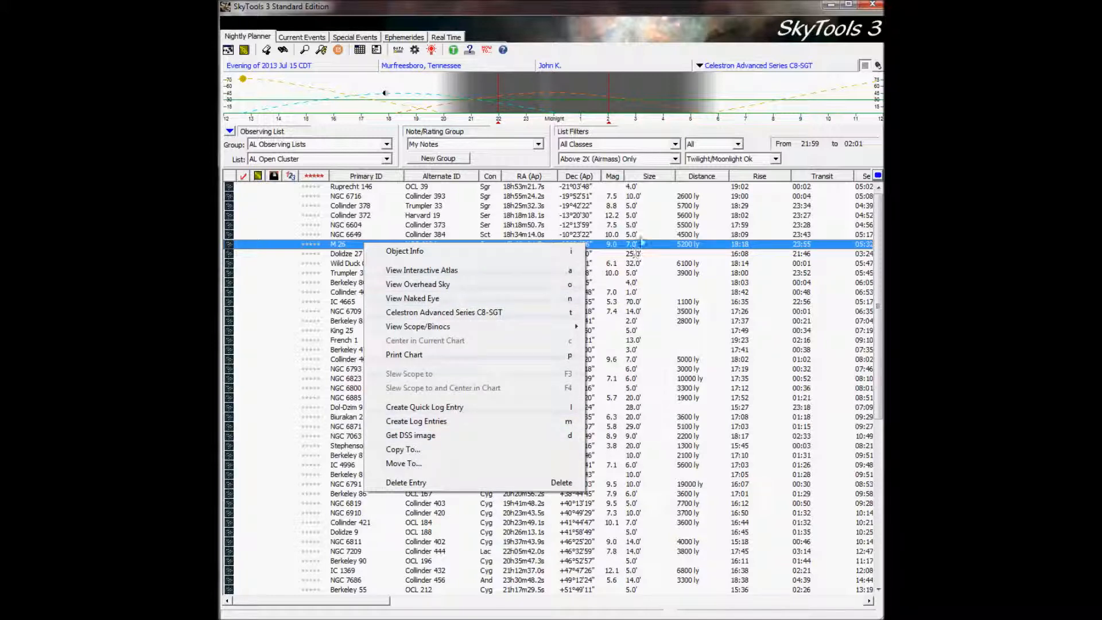
View M 26 in the Interactive Atlas at wide and close-up scales, and close the chart.
click(650, 251)
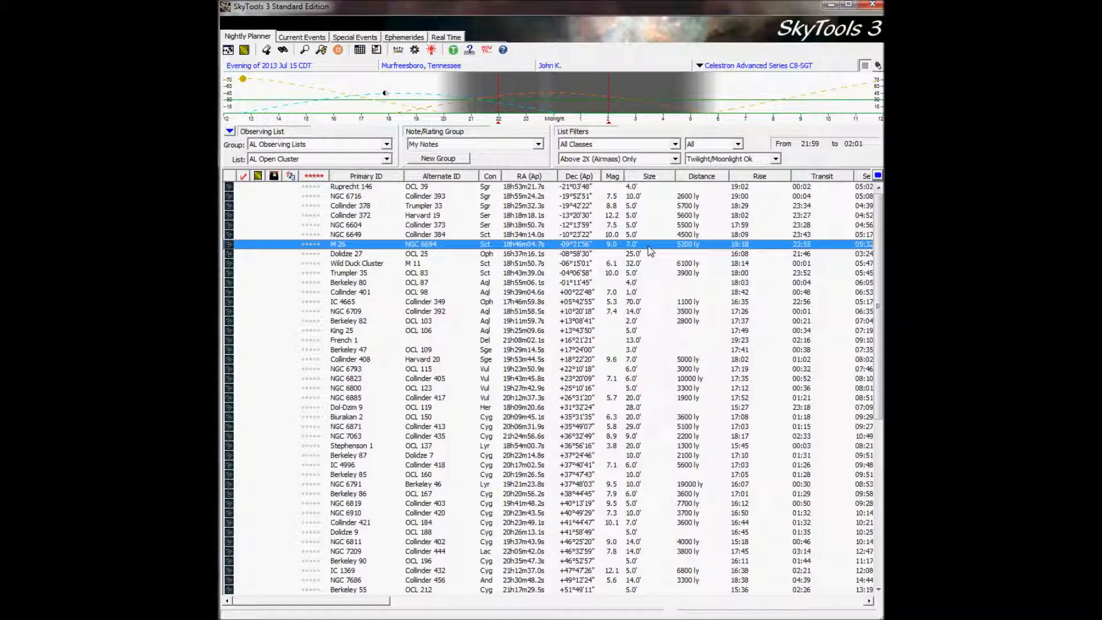
double_click(650, 251)
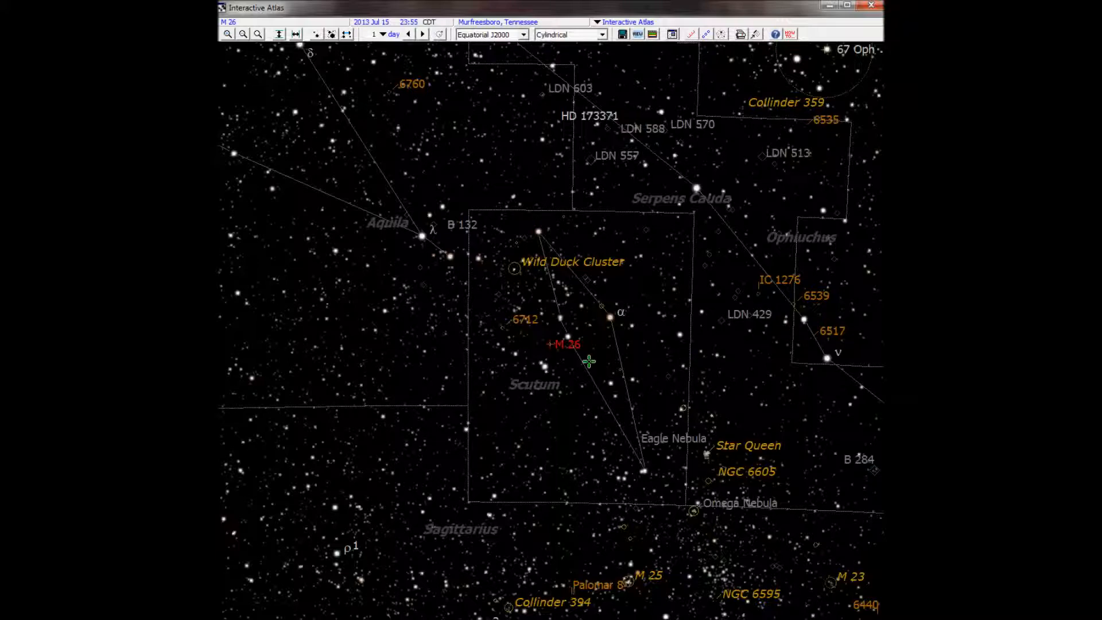
scroll(541, 338, down, 3)
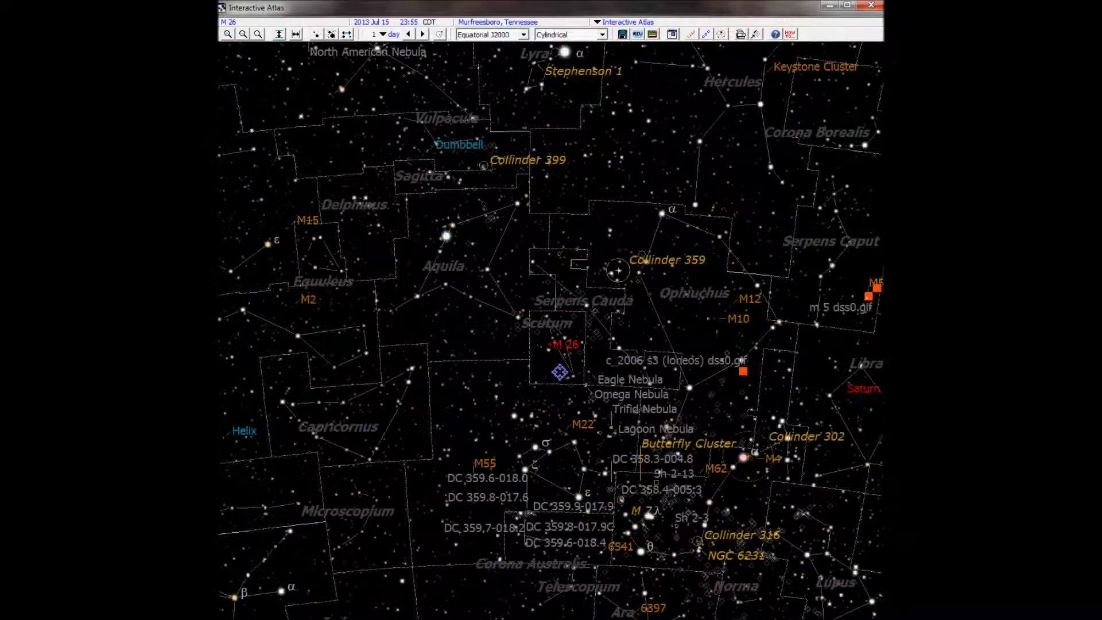
scroll(558, 372, up, 3)
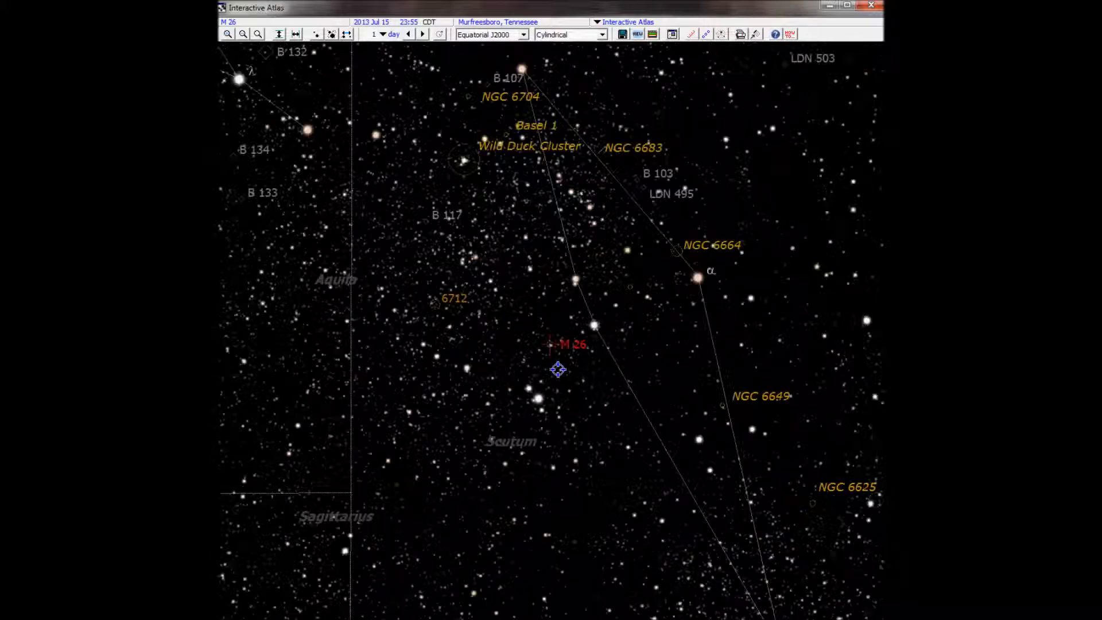
scroll(557, 369, up, 1)
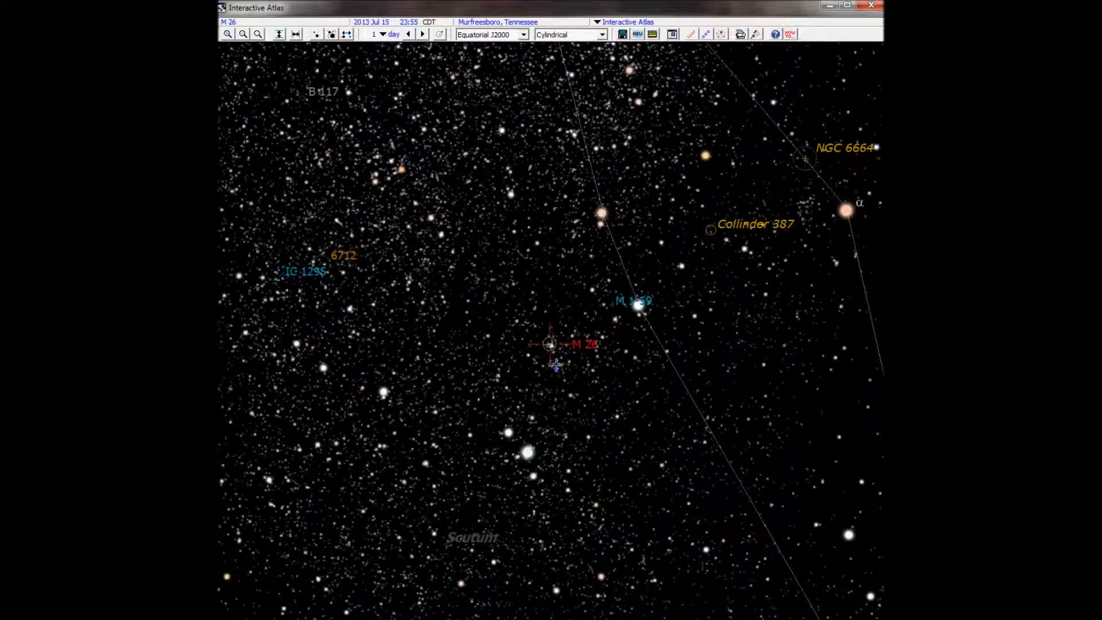
scroll(556, 363, up, 1)
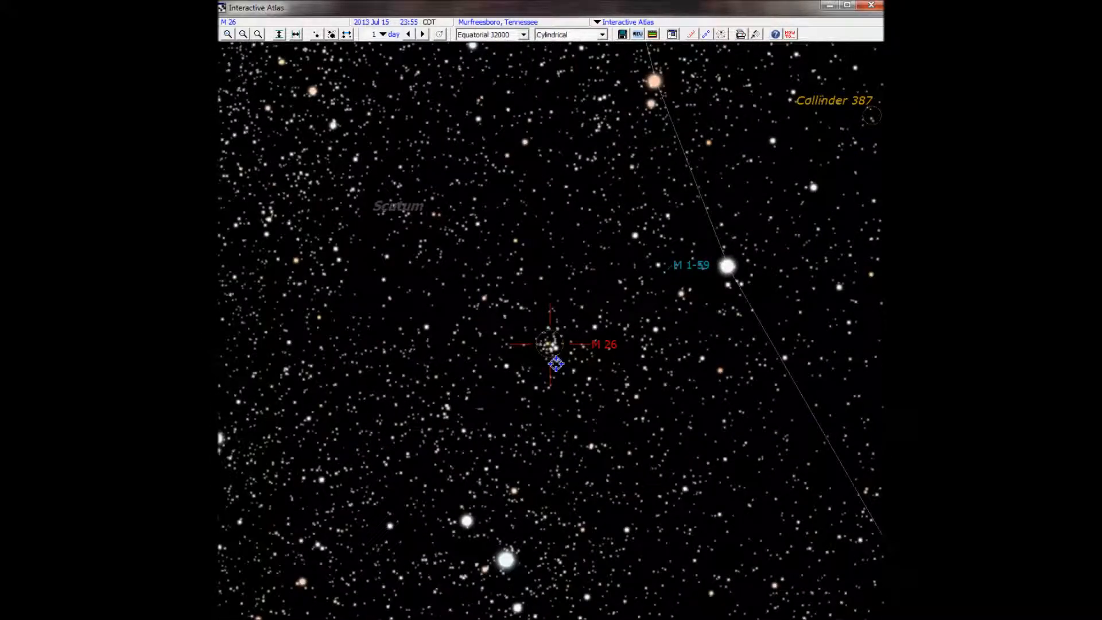
scroll(557, 364, up, 1)
scroll(557, 364, down, 3)
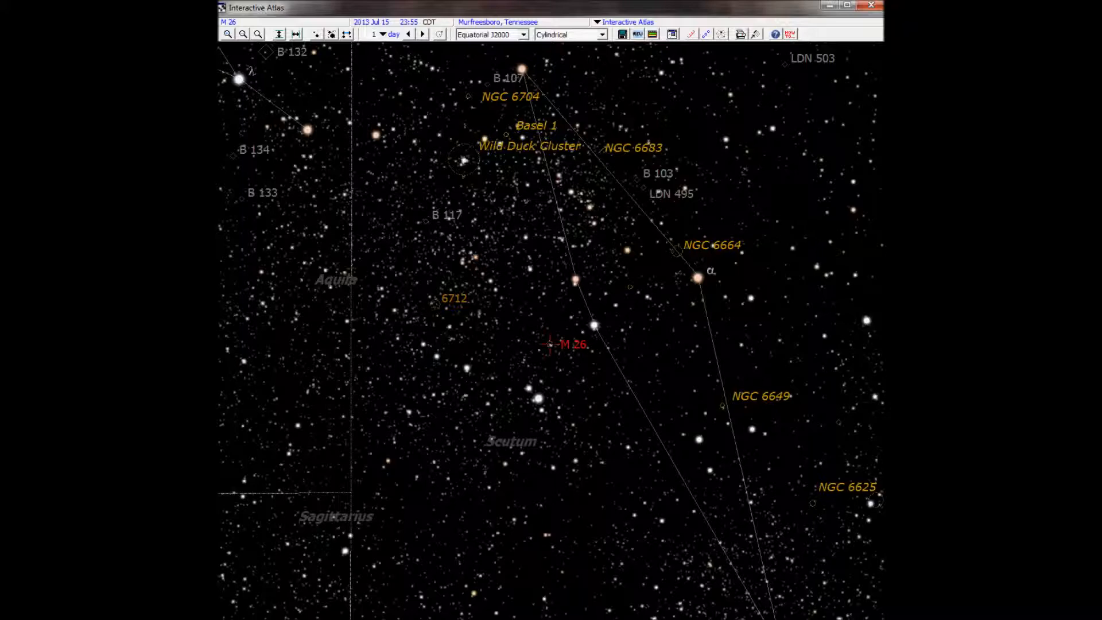
click(880, 7)
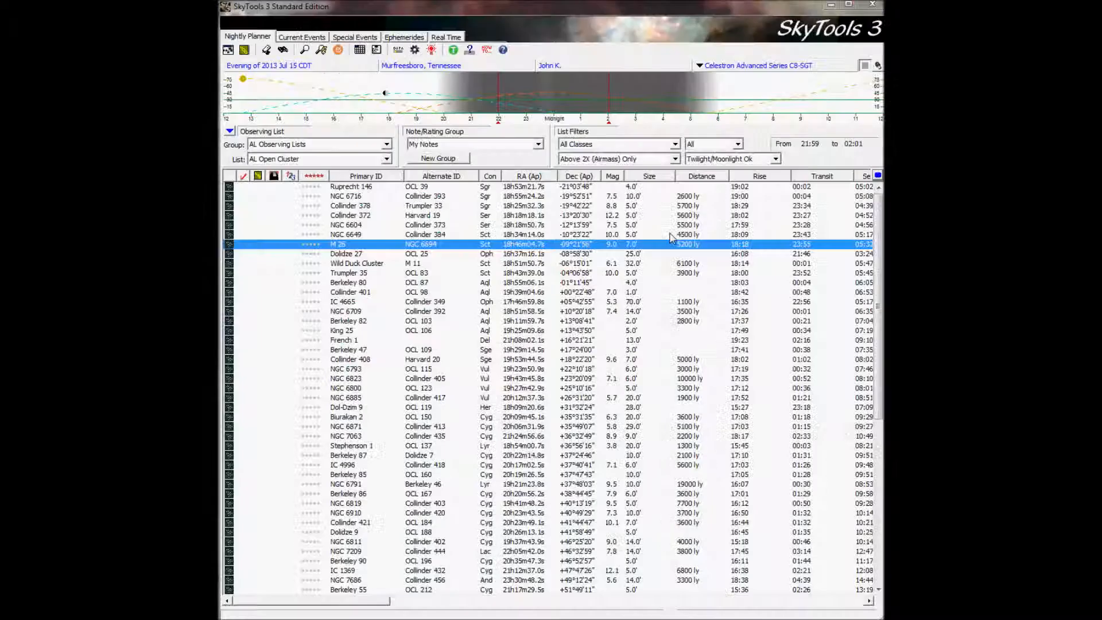
Open the simulated view of M 26 through the Meade LS-8 ACF Telescope and fit its window on the screen.
right_click(363, 246)
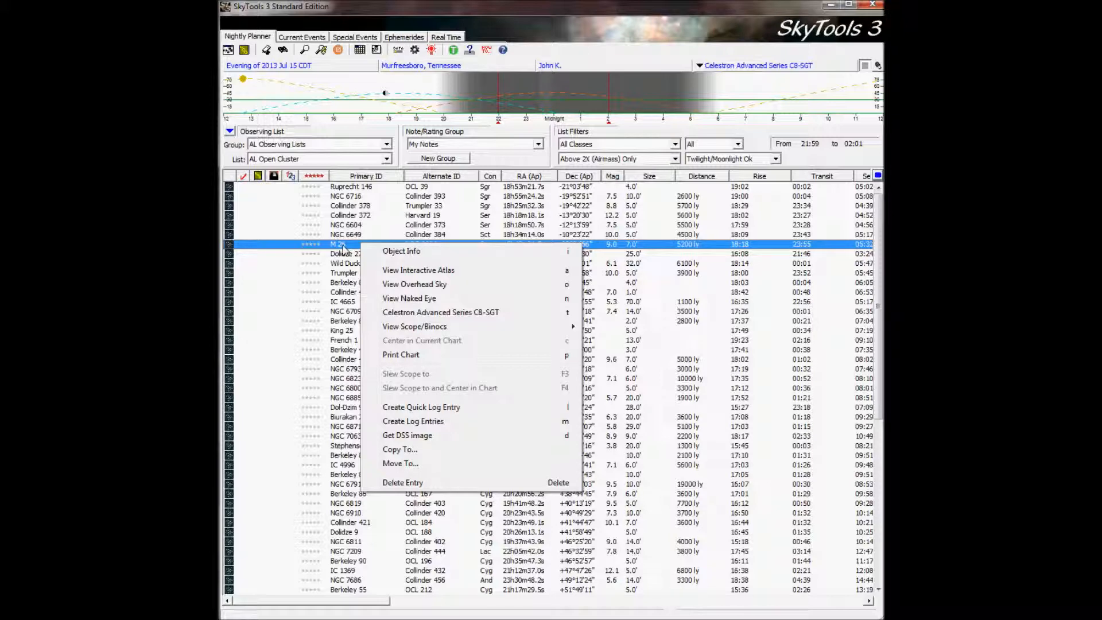
mouse_move(442, 328)
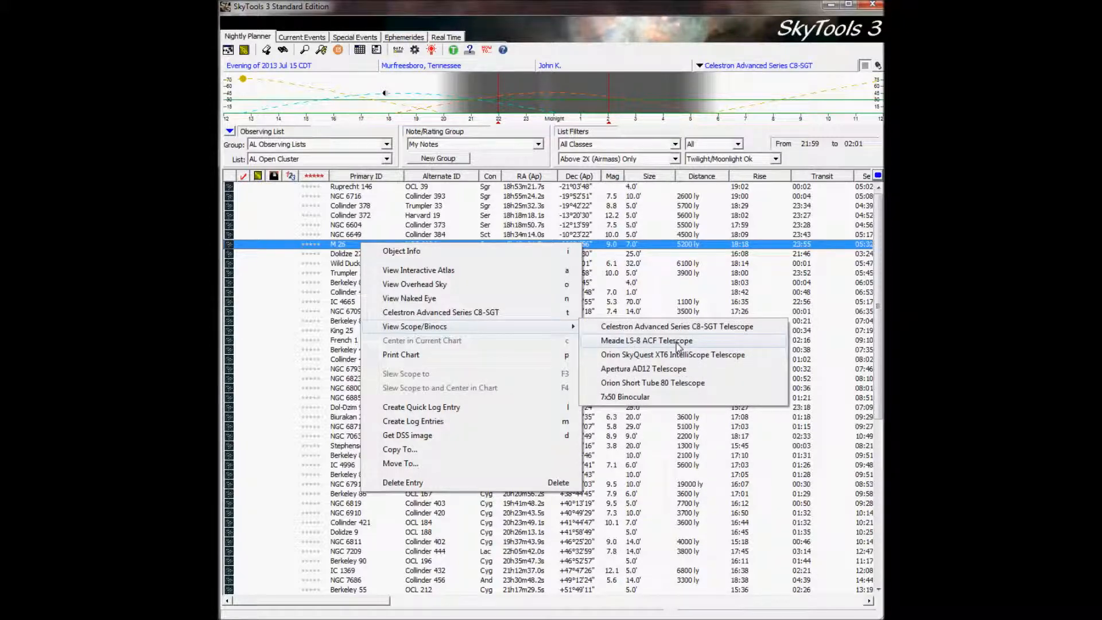
click(679, 343)
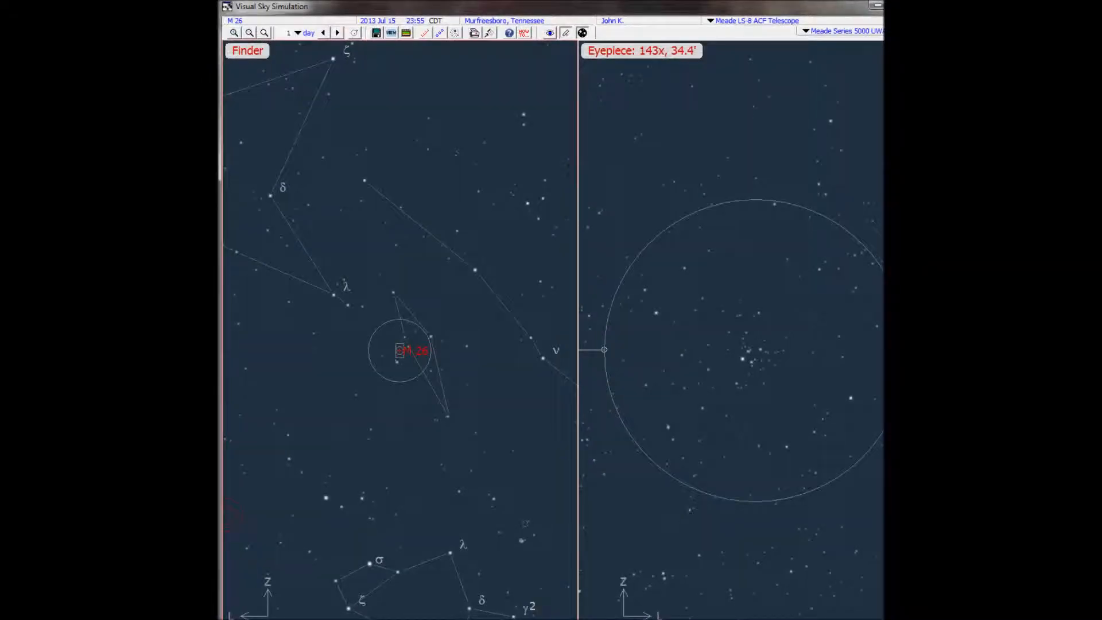
drag(937, 94, 888, 93)
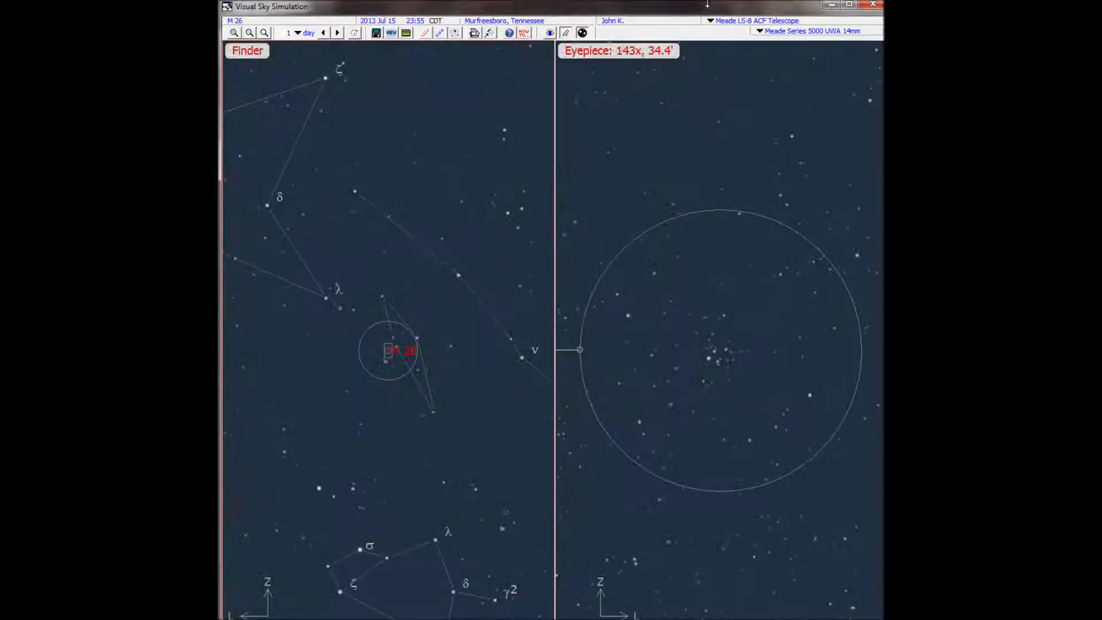
mouse_move(708, 2)
mouse_down()
mouse_move(710, 34)
mouse_move(713, 7)
mouse_up()
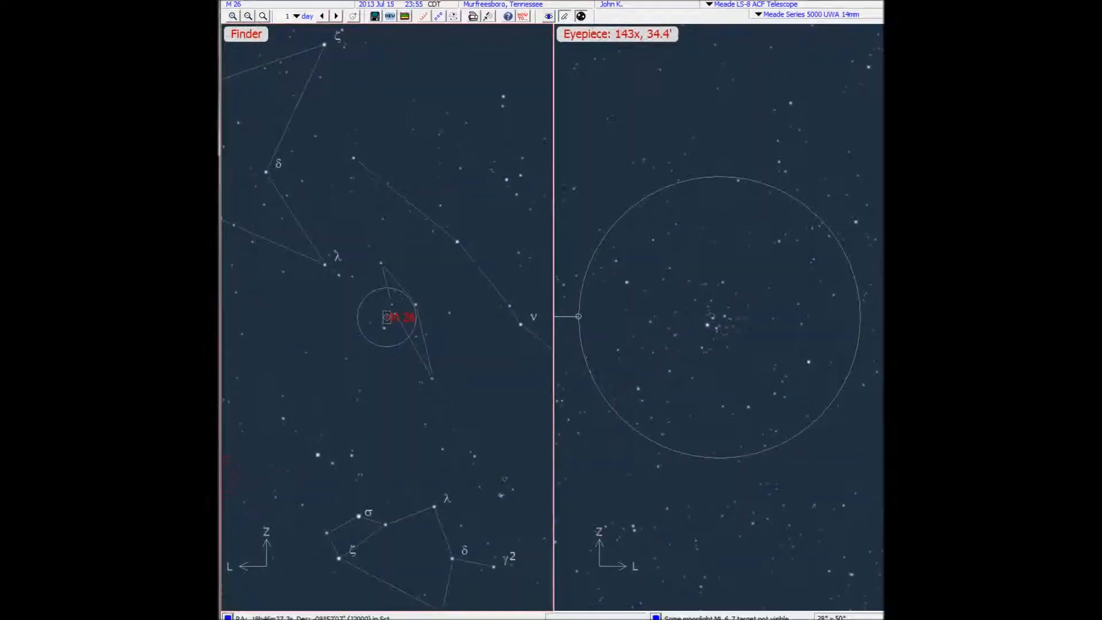
drag(713, 0, 713, 1)
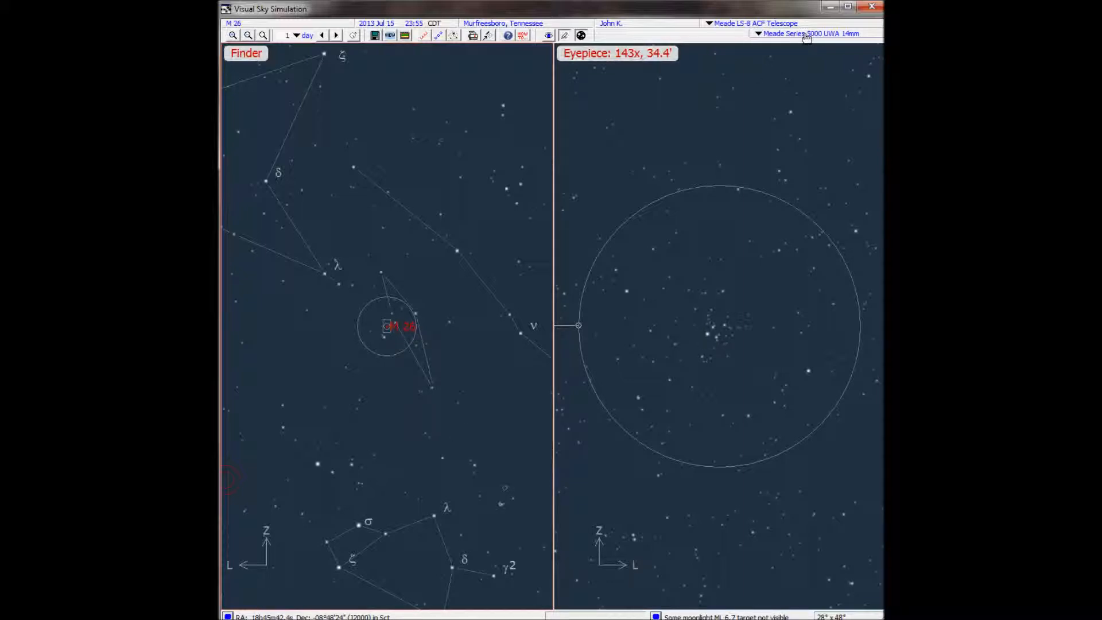
Add the mirror diagonal and the 2.0 Barlow to the Meade Series 5000 UWA 14mm eyepiece view.
click(759, 34)
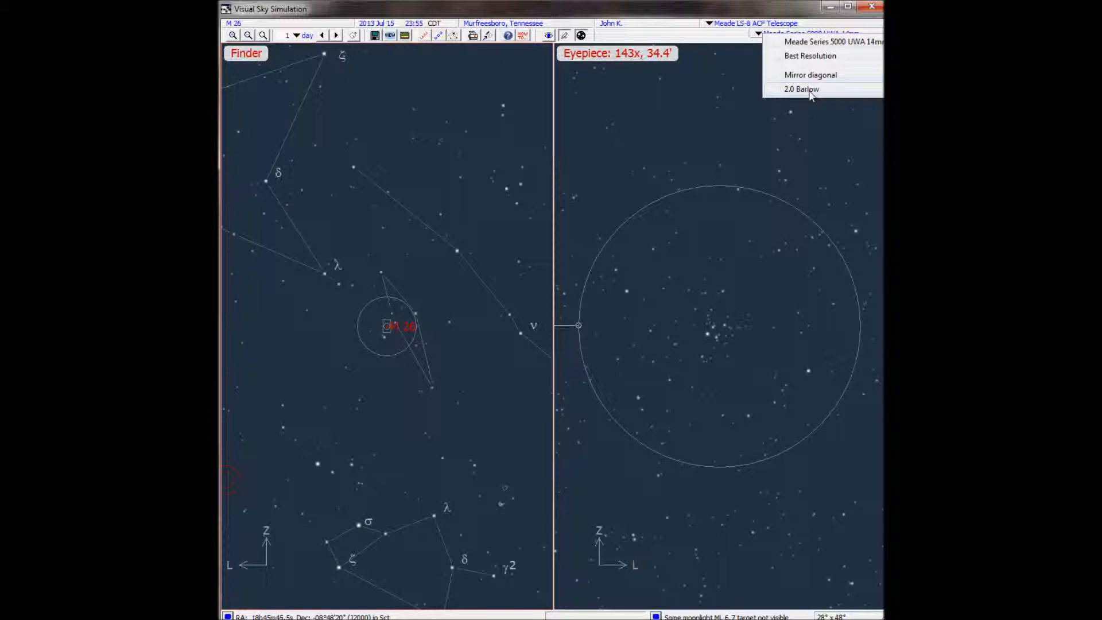
click(812, 76)
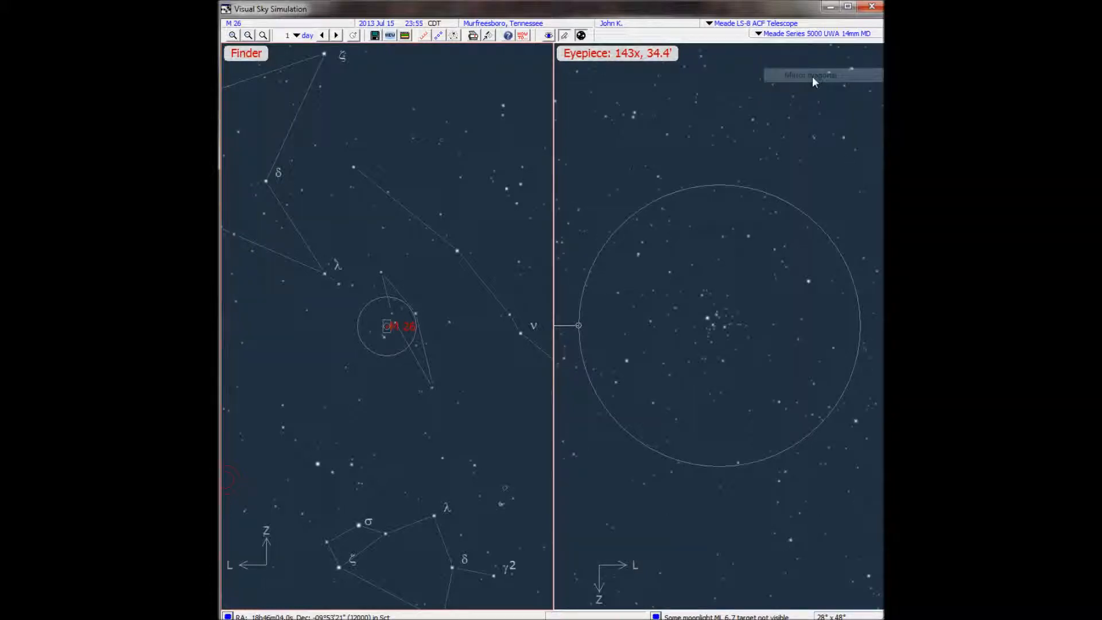
click(759, 34)
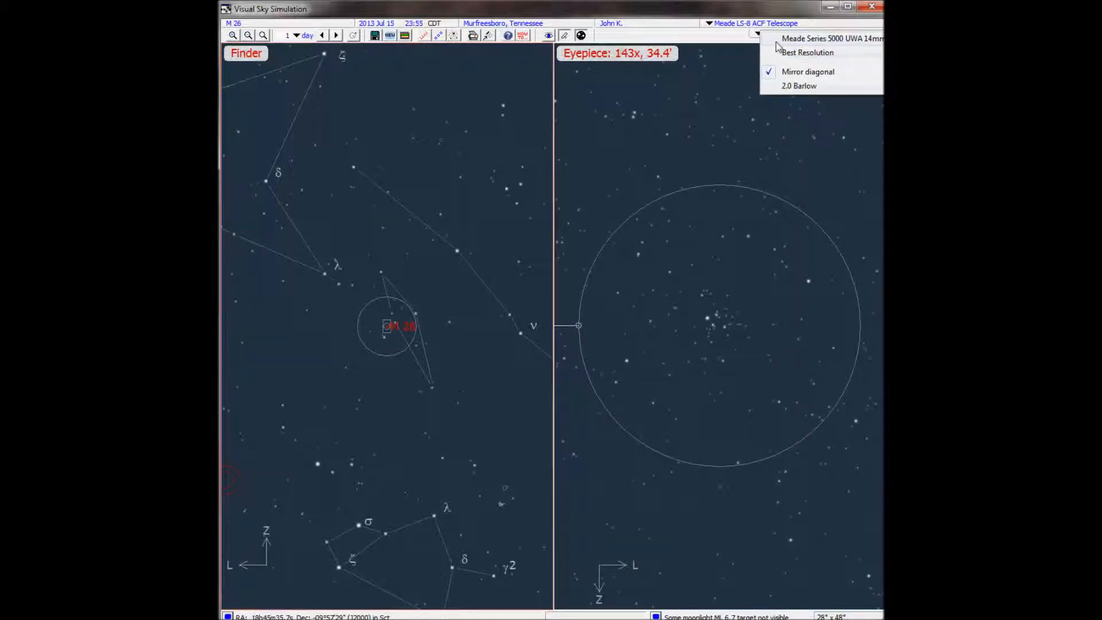
click(798, 85)
click(758, 33)
click(774, 48)
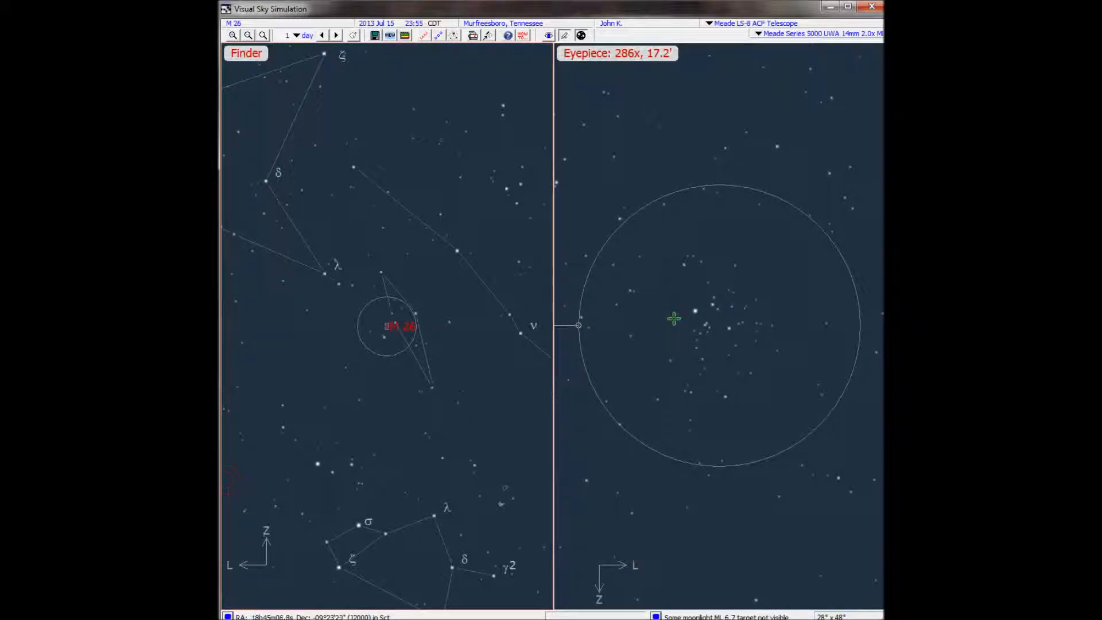
Show the naked-eye view and try the Best Resolution eyepiece setting before returning to the Meade Series 5000 UWA 14mm.
click(548, 36)
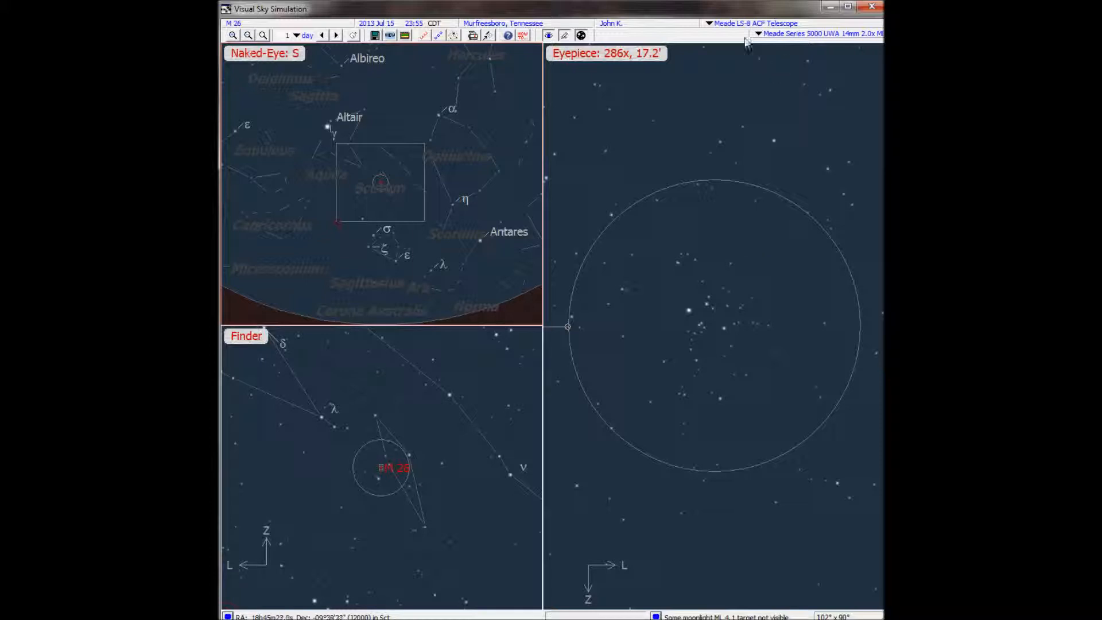
click(765, 34)
click(794, 55)
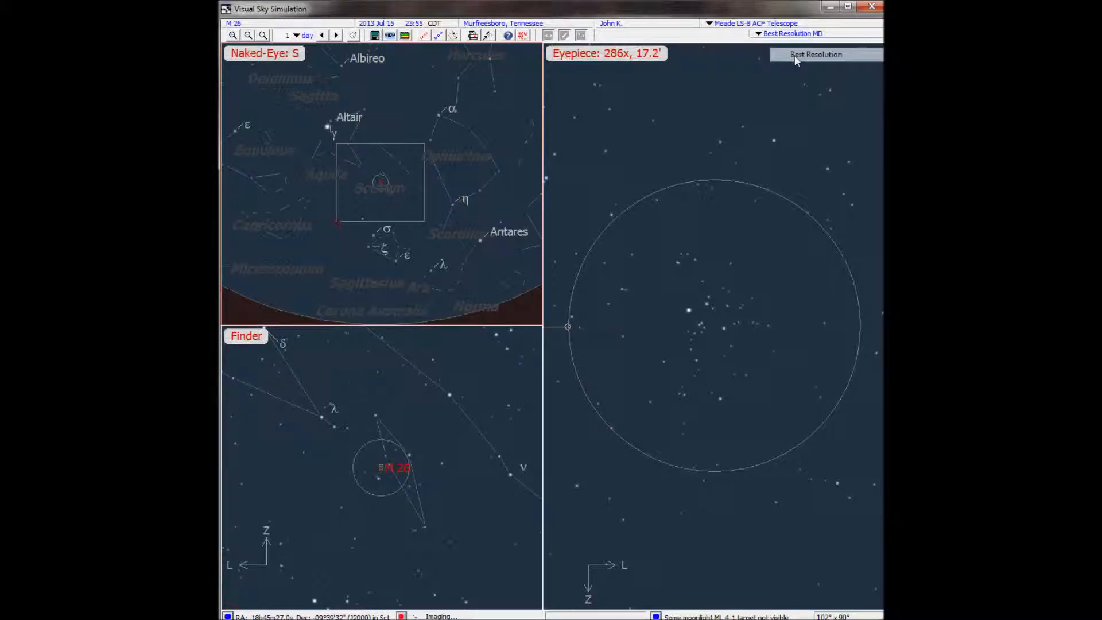
click(759, 34)
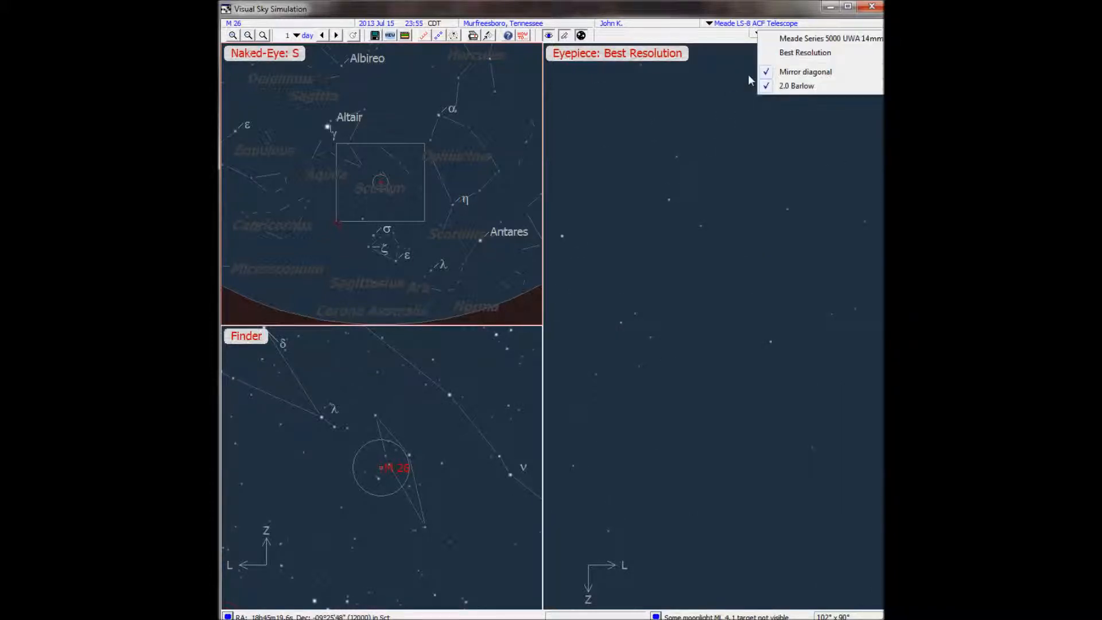
click(784, 44)
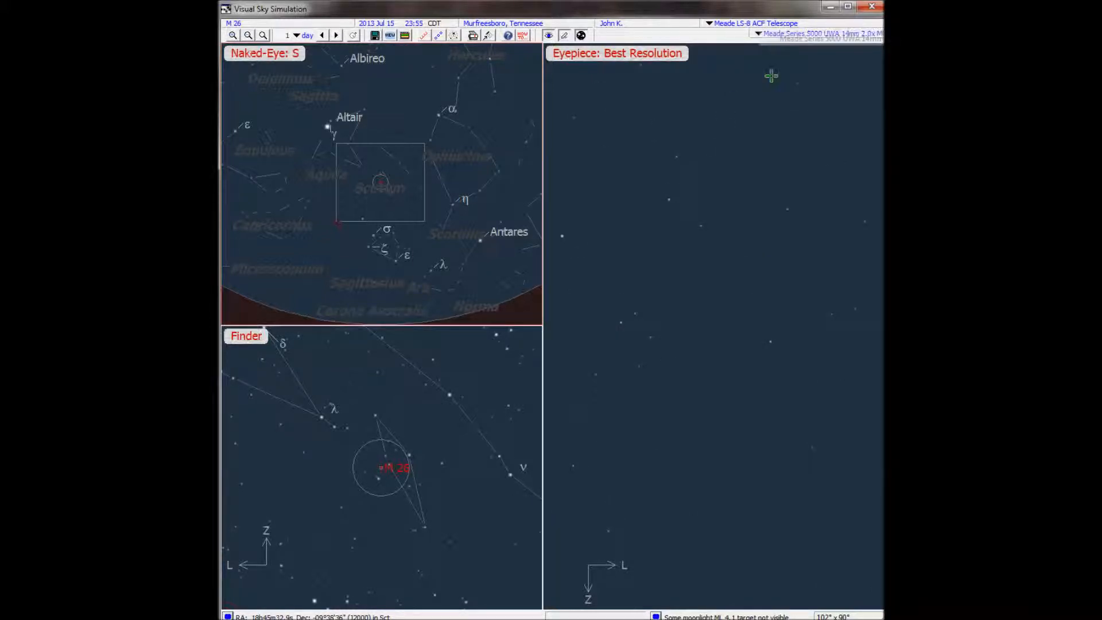
Remove the 2.0 Barlow, hide the naked-eye view and close the sky simulation.
click(758, 34)
click(769, 89)
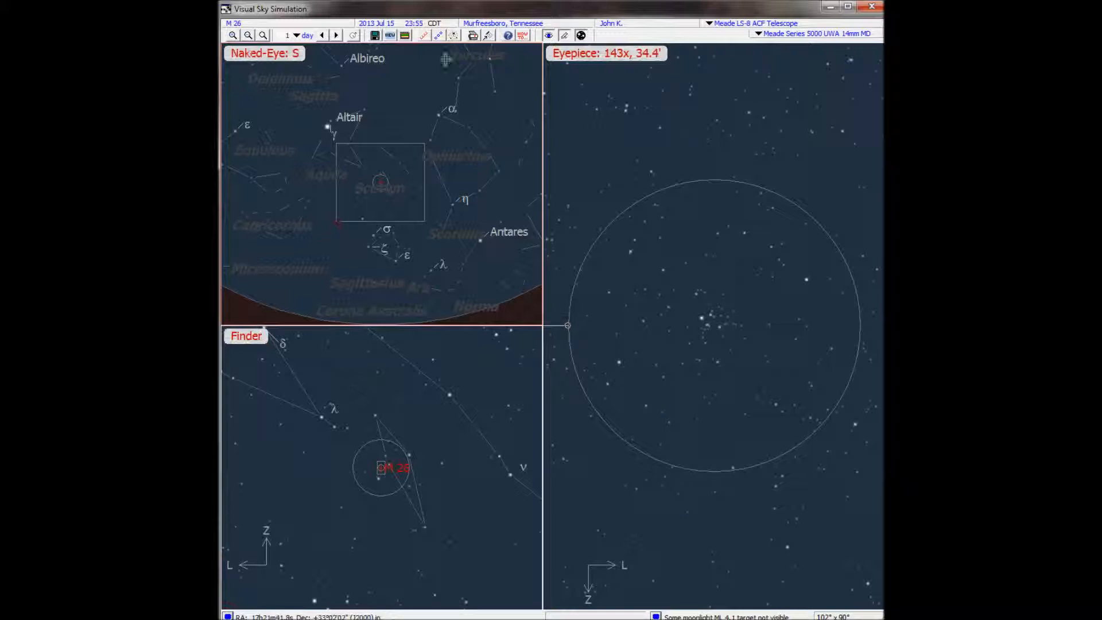
click(549, 35)
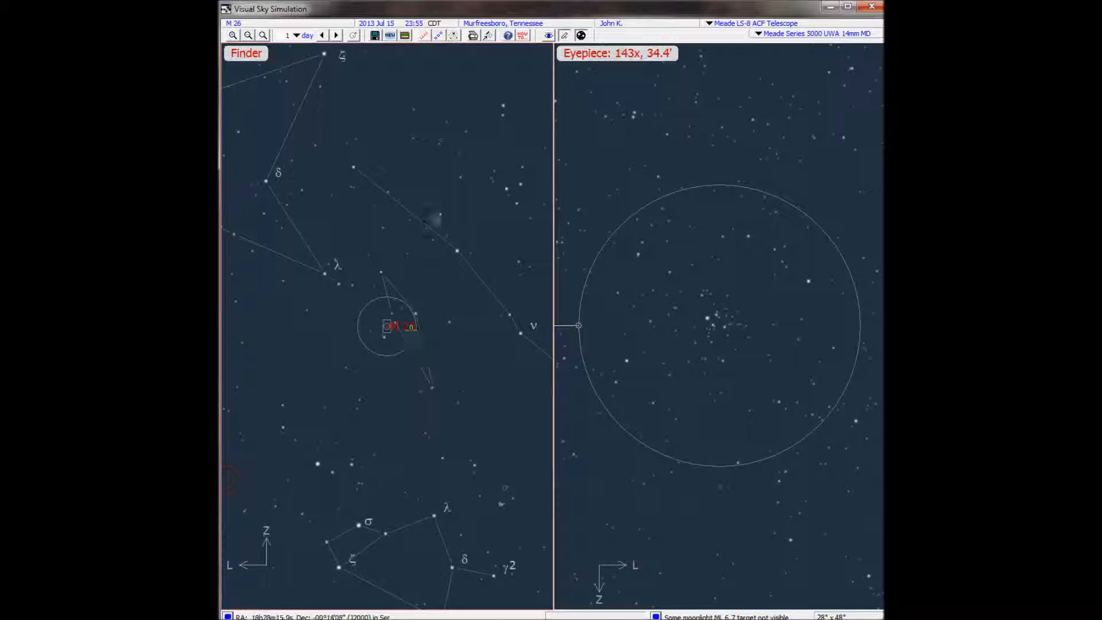
click(877, 11)
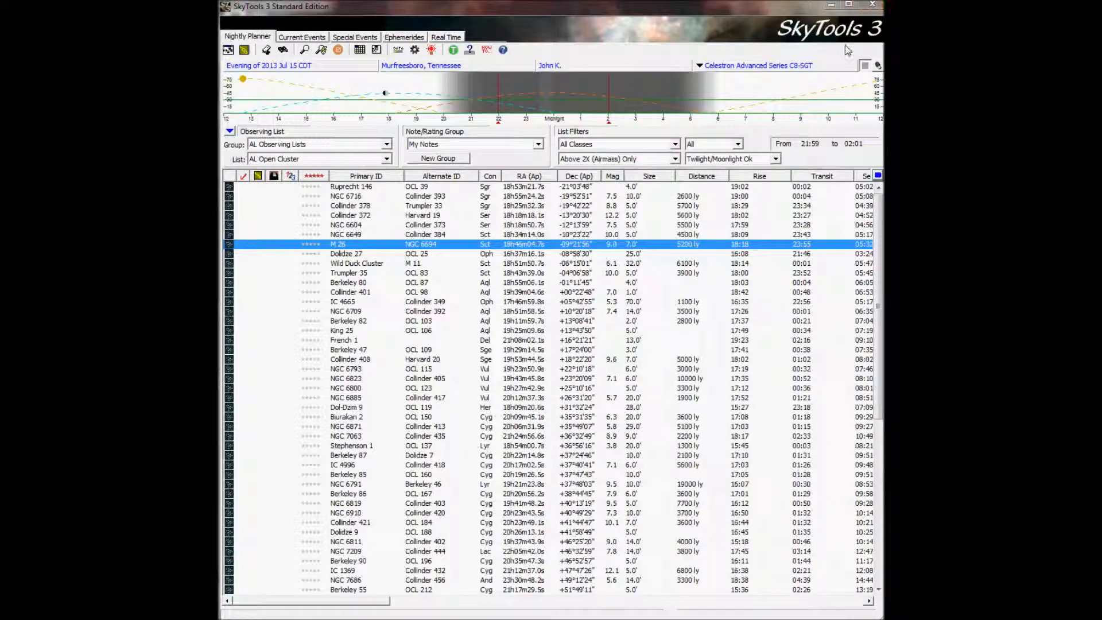
View M 26 in the Overhead Sky chart, and open its simulated view through the Celestron Advanced Series C8-SGT.
right_click(346, 246)
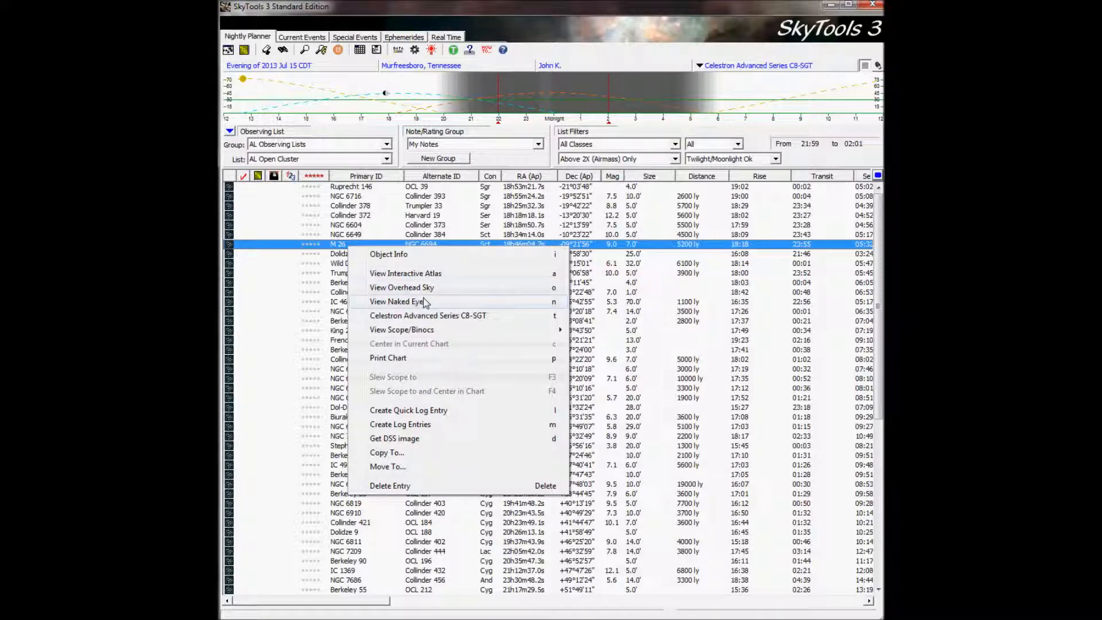
click(428, 288)
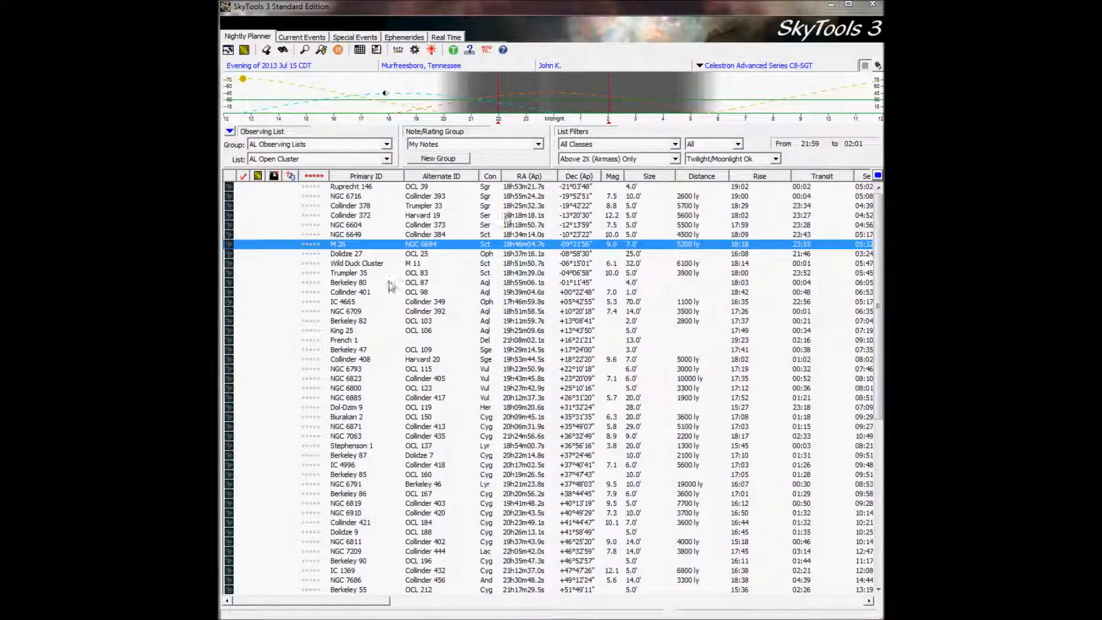
right_click(420, 247)
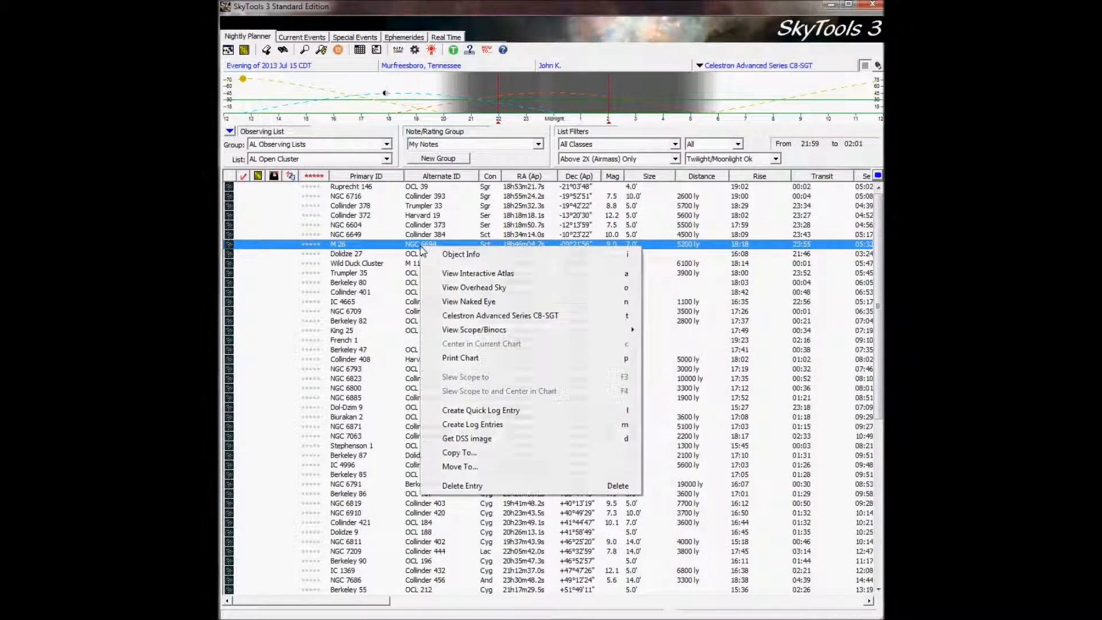
click(512, 317)
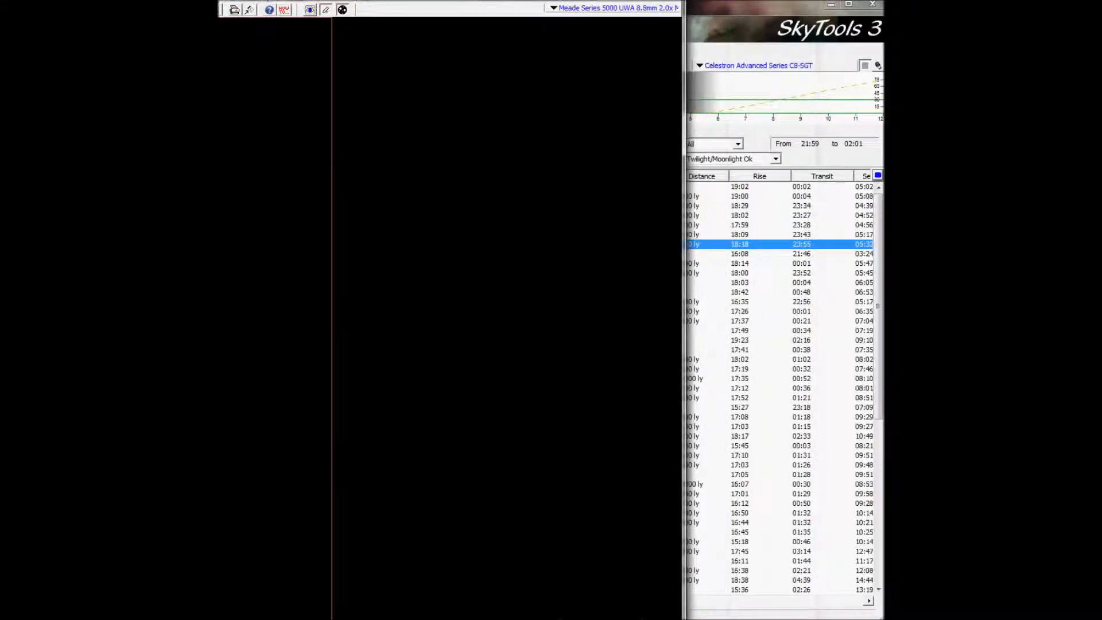
drag(712, 23, 767, 11)
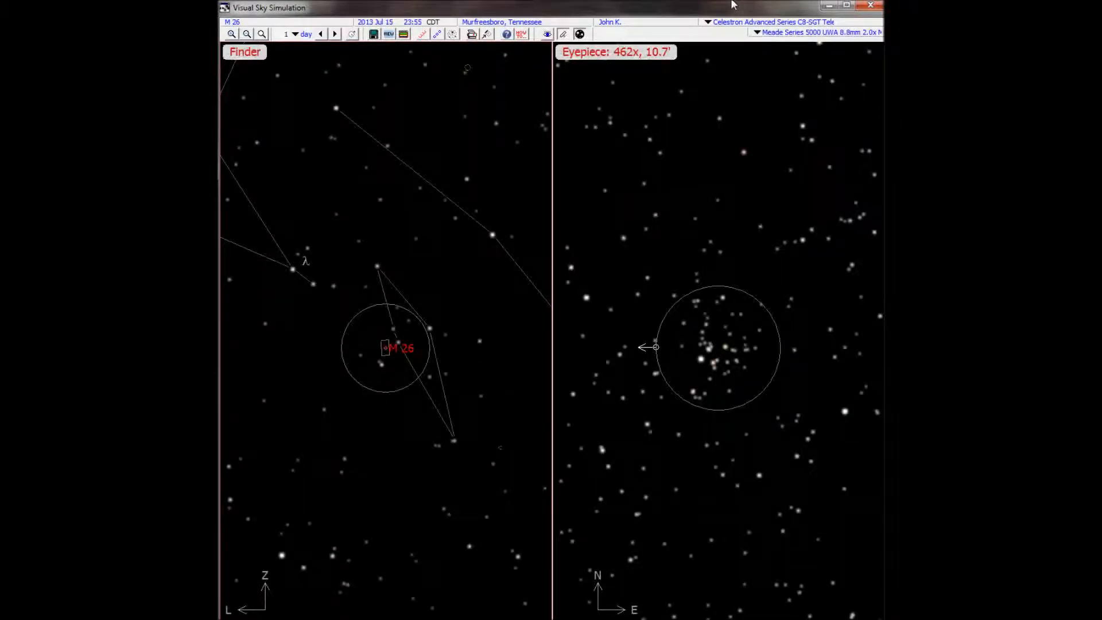
Remove the 2.0 Barlow from the Celestron view and switch the eyepiece to the Meade Super Plössl 26mm.
click(757, 32)
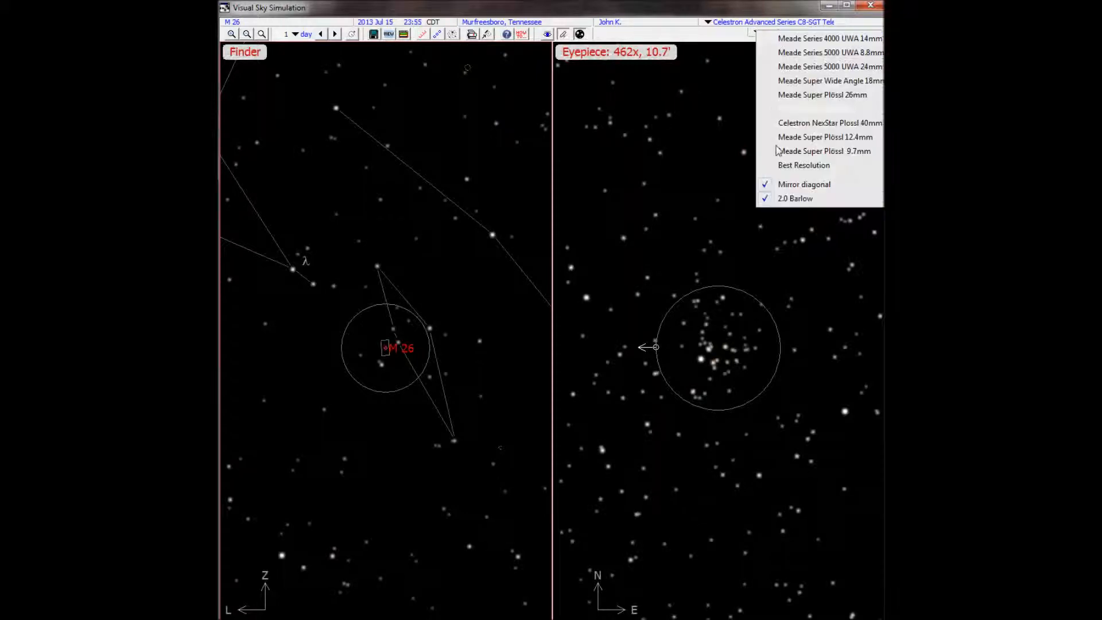
click(794, 199)
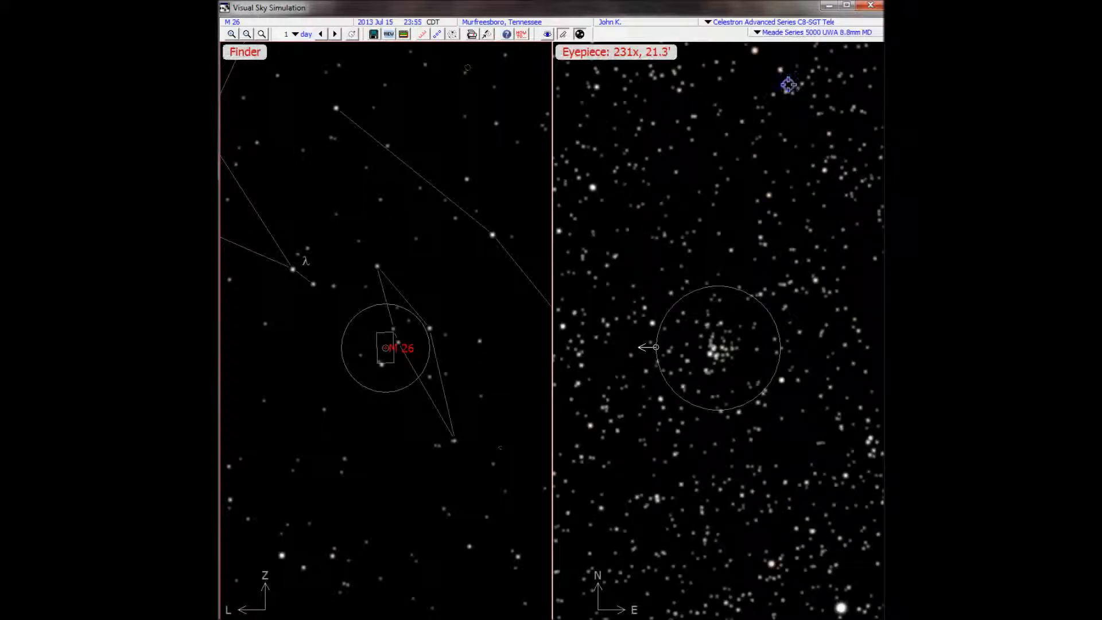
click(757, 32)
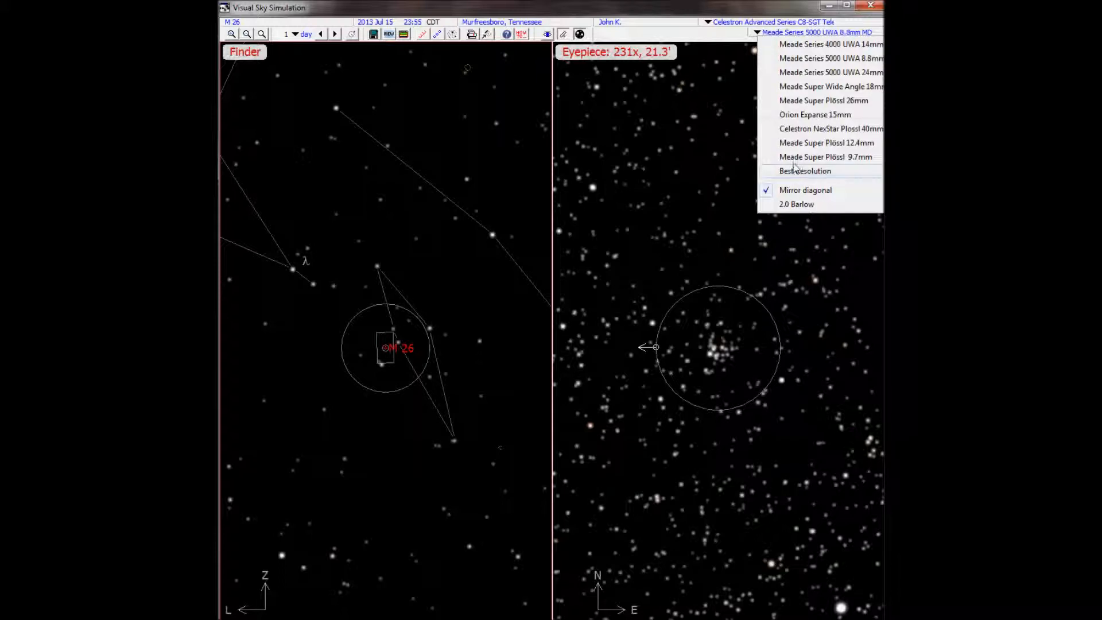
click(778, 102)
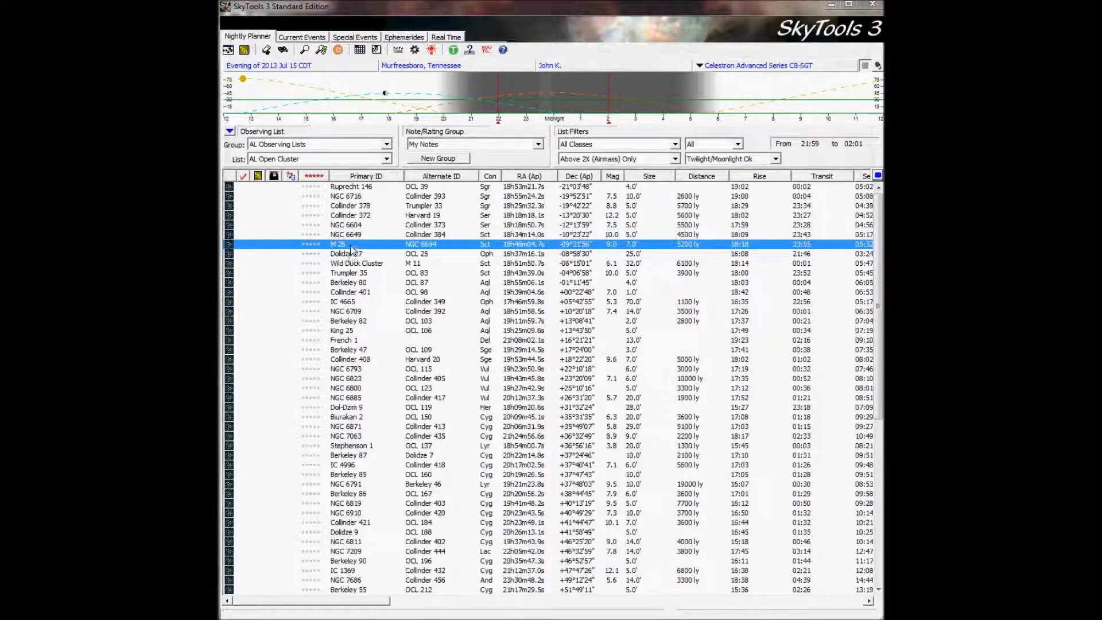
Open the object information for M 26 and view its synopsis and atlas chart numbers.
right_click(351, 249)
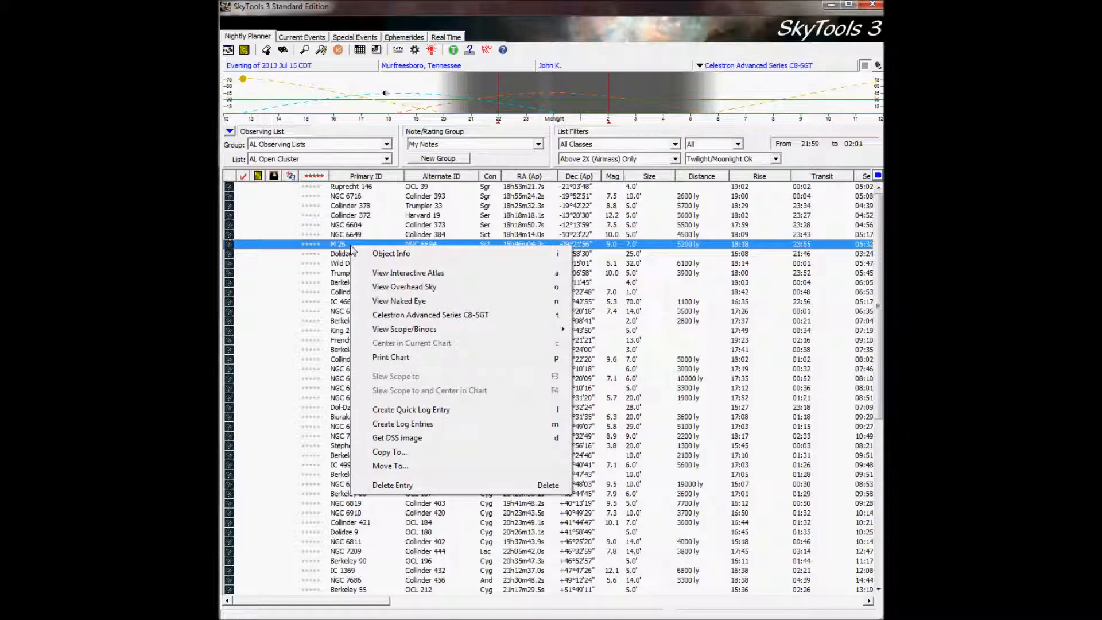
click(452, 254)
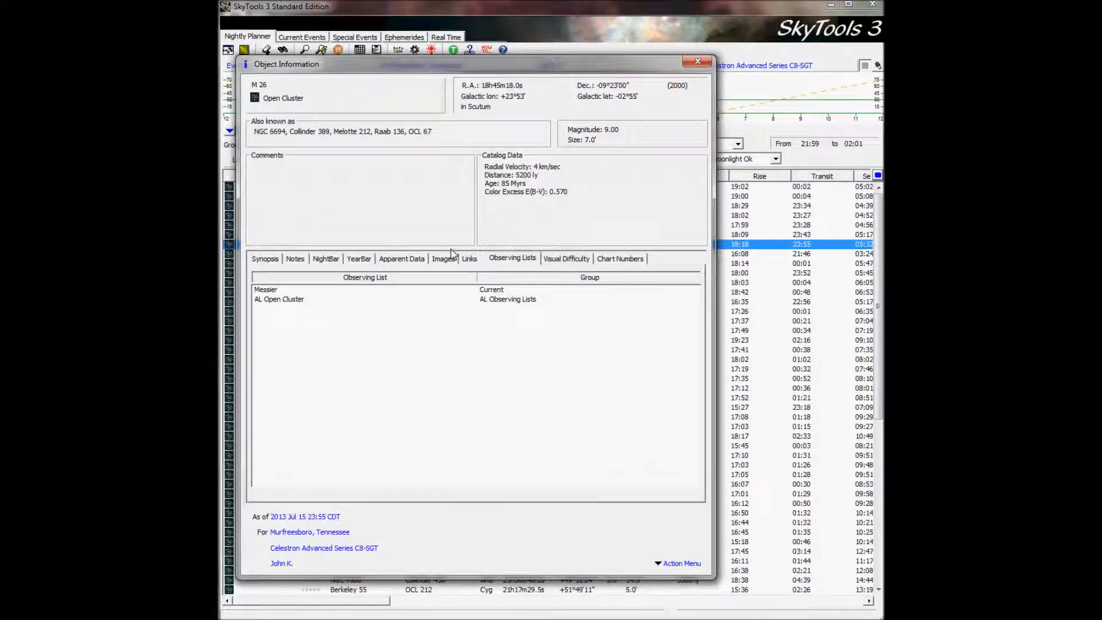
click(274, 259)
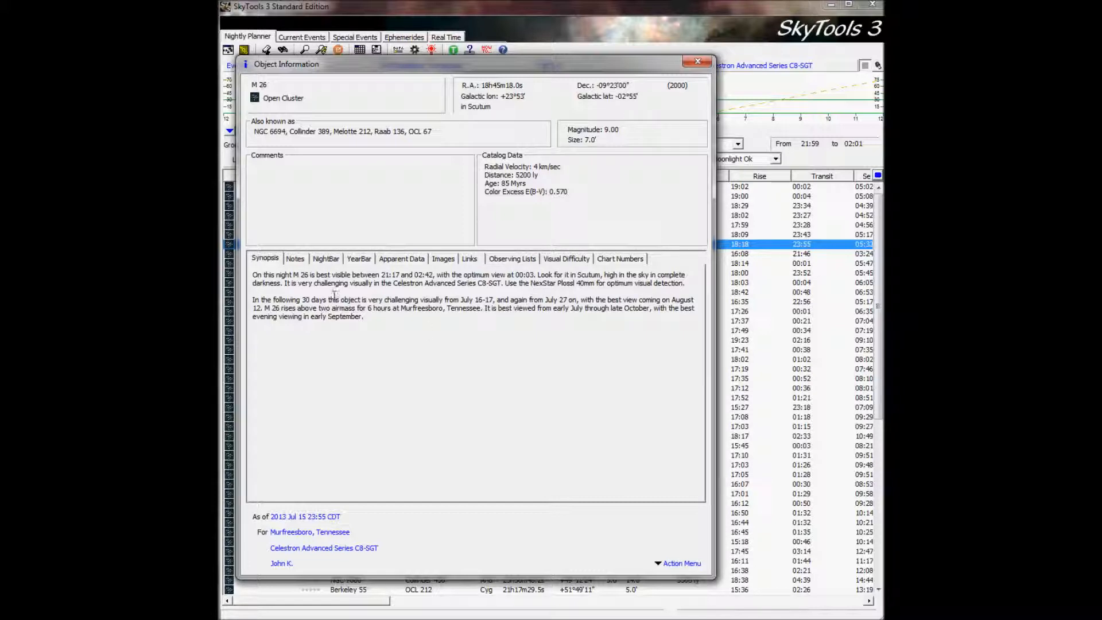
click(629, 259)
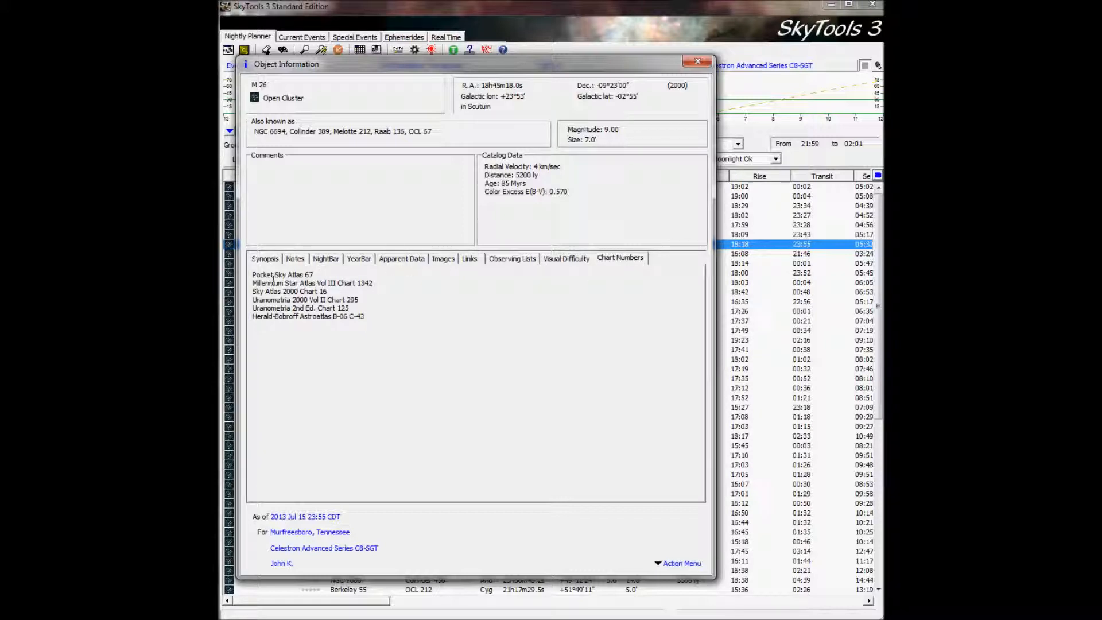
drag(314, 275, 257, 275)
Review M 26's visual difficulty, observing lists, YearBar and apparent data, and return to the synopsis.
click(581, 264)
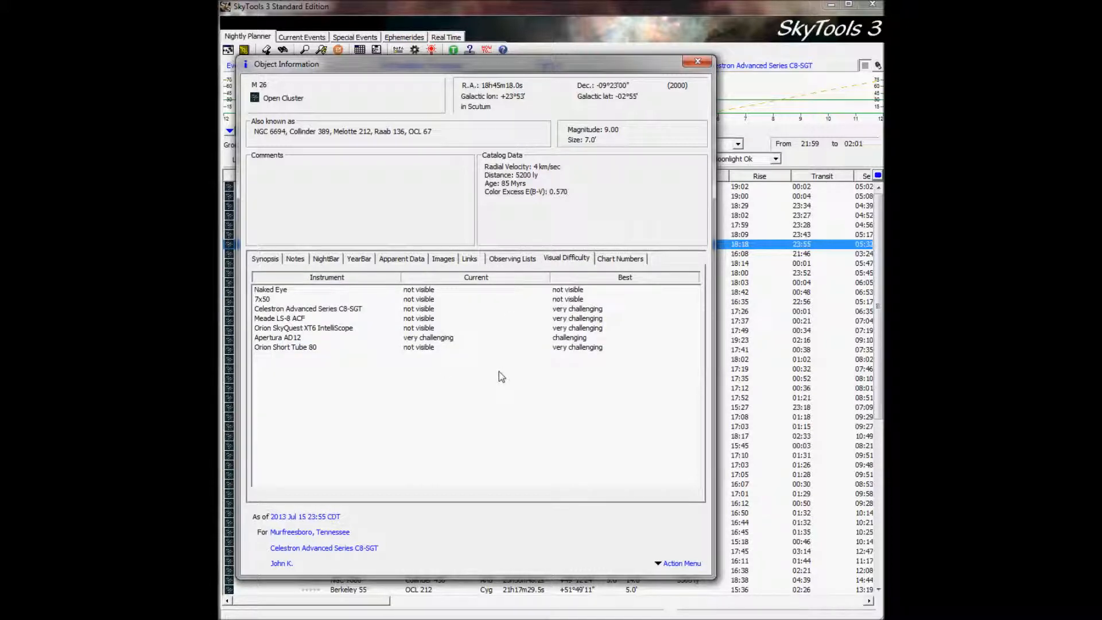
click(509, 259)
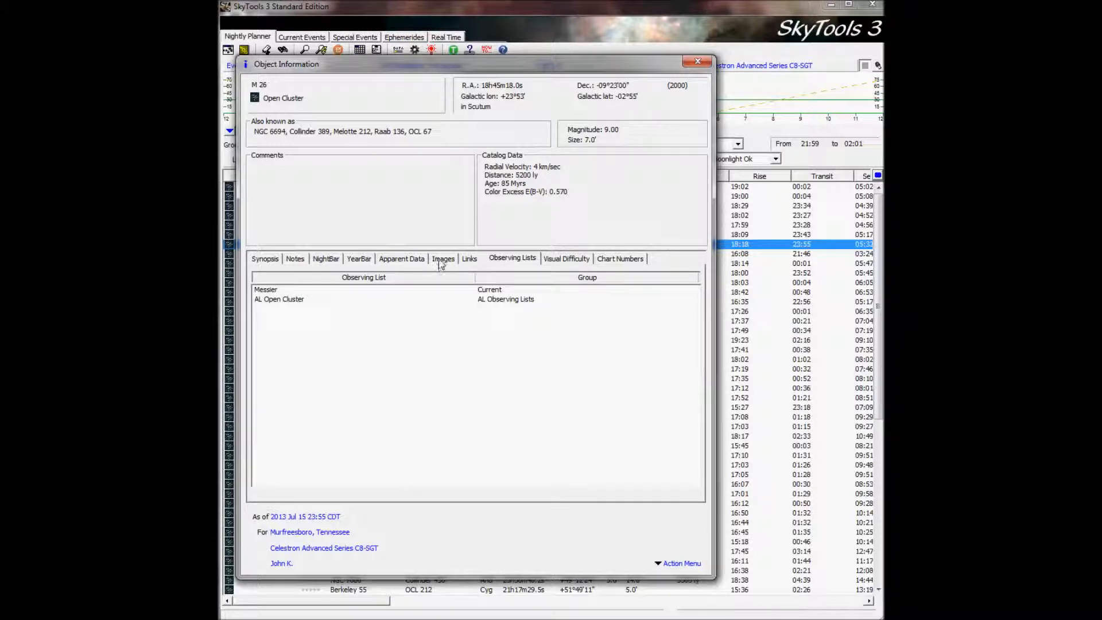
click(360, 259)
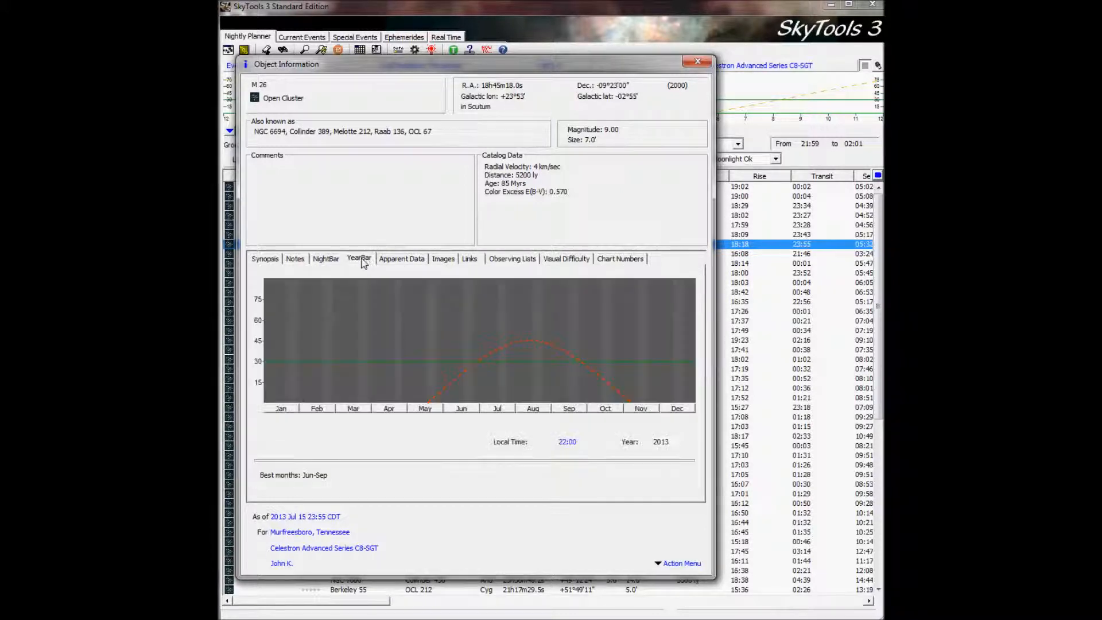
click(423, 263)
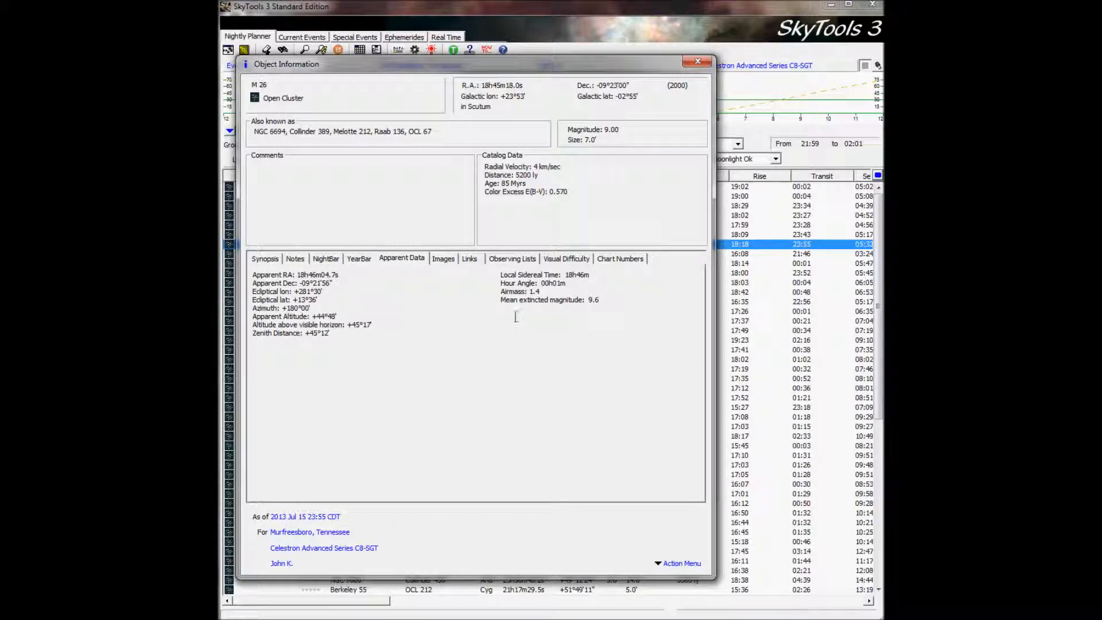
click(271, 263)
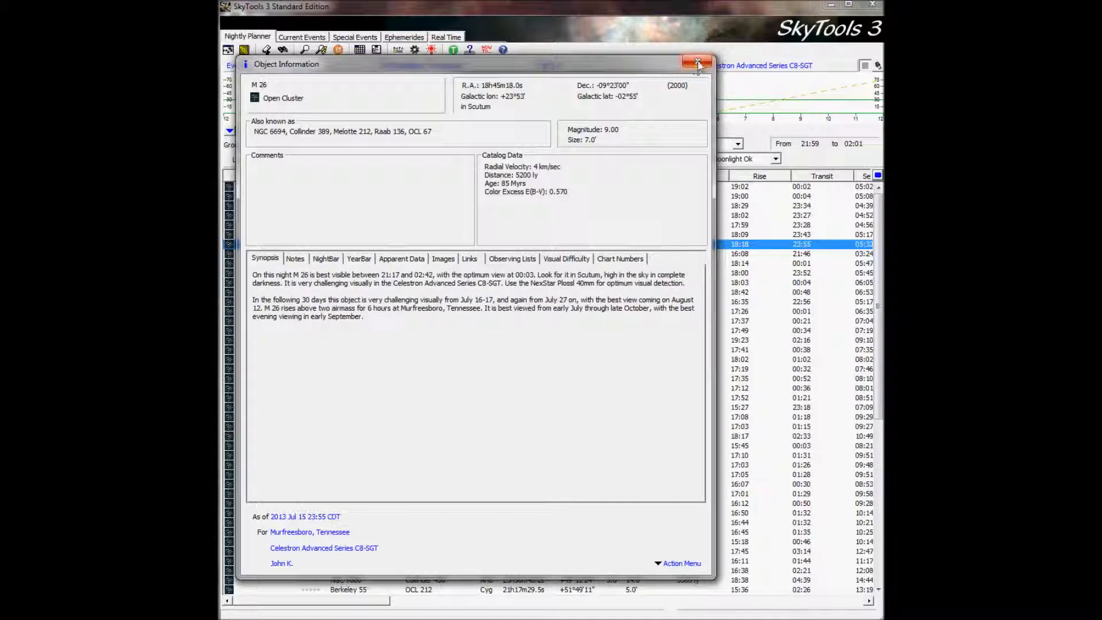
Open the new log defaults for M 26, try sample text in the observing conditions, clear it and close without creating an entry.
click(669, 564)
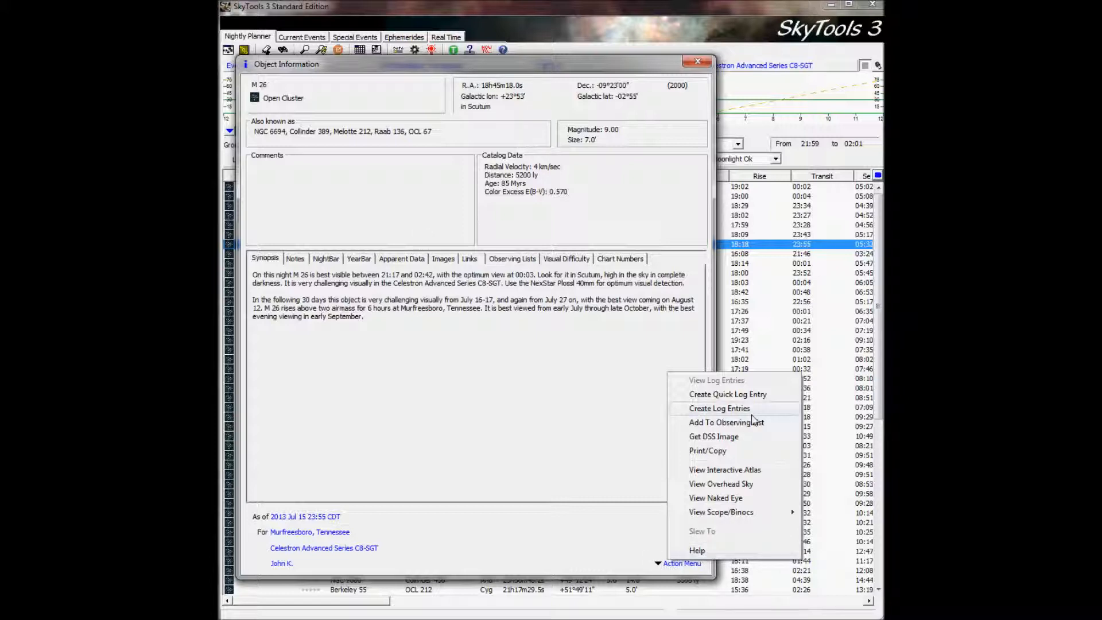
click(724, 414)
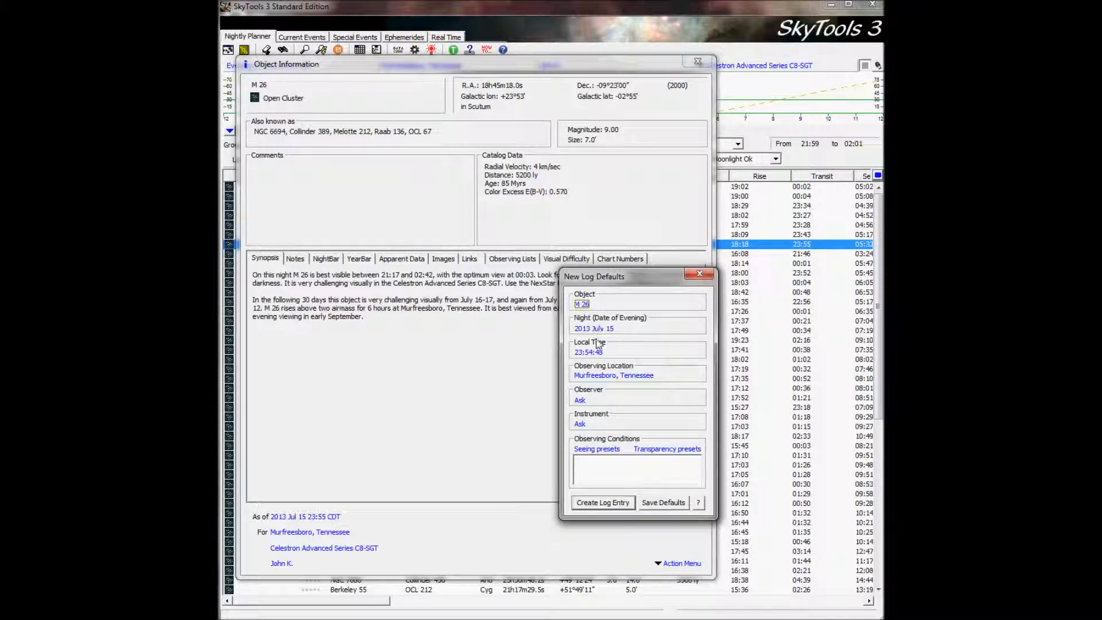
click(603, 463)
click(618, 453)
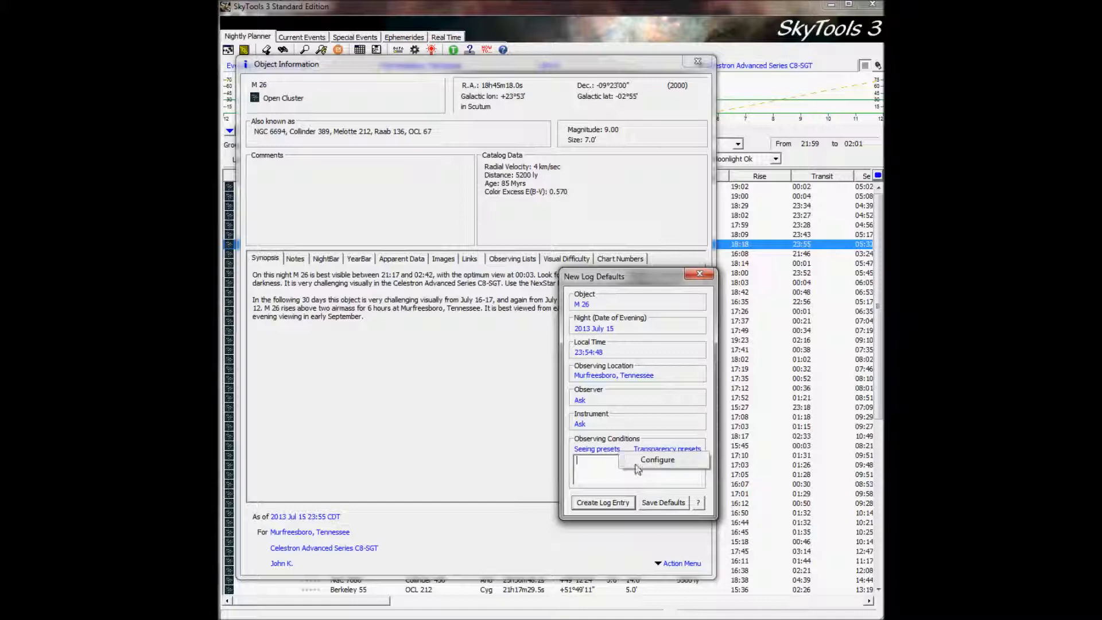
click(655, 432)
click(662, 451)
click(658, 411)
text(asdfadf)
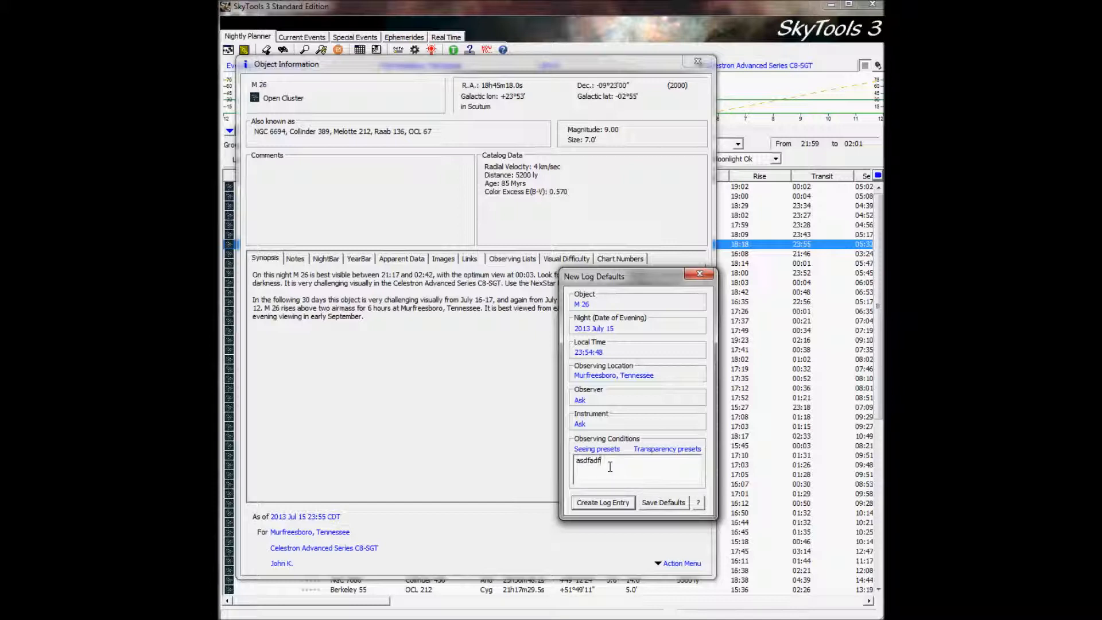
key(BackSpace)
key(BackSpace)
key(BackSpace)
key(BackSpace)
key(BackSpace)
key(BackSpace)
click(701, 275)
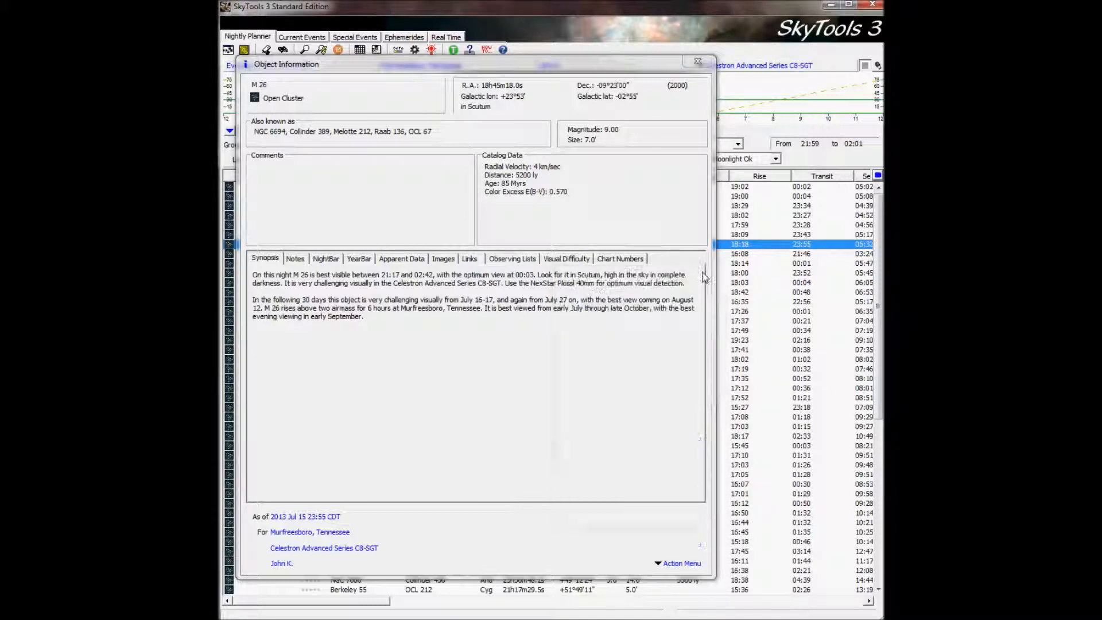
Create a quick log entry for M 26 with the Celestron Advanced Series C8-SGT and the Meade Super Wide Angle 18mm eyepiece, and close the object information.
click(675, 565)
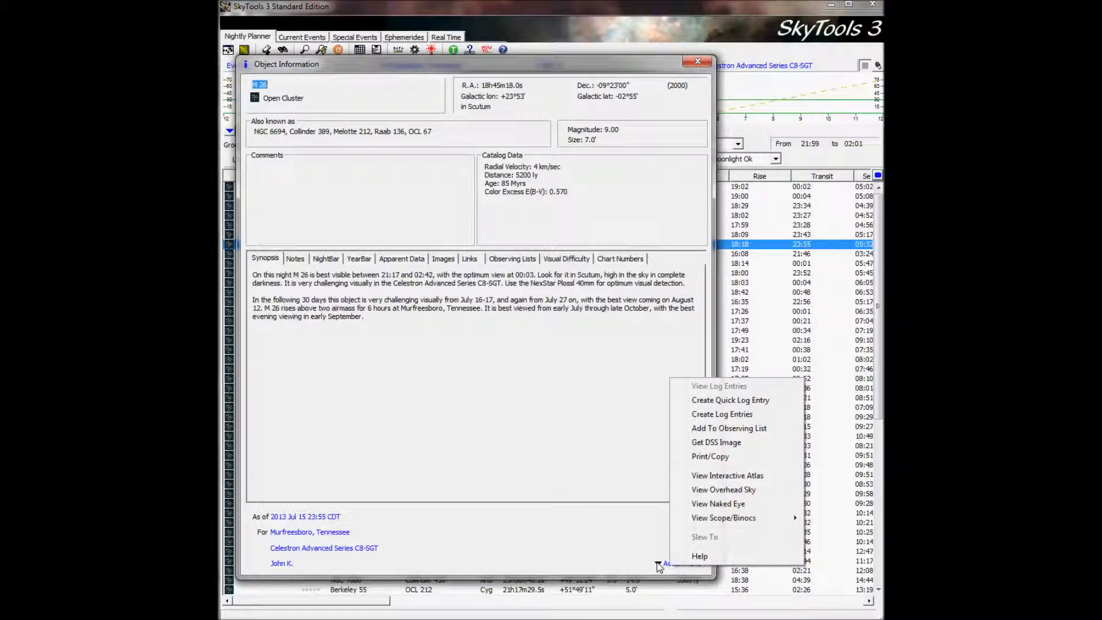
click(772, 400)
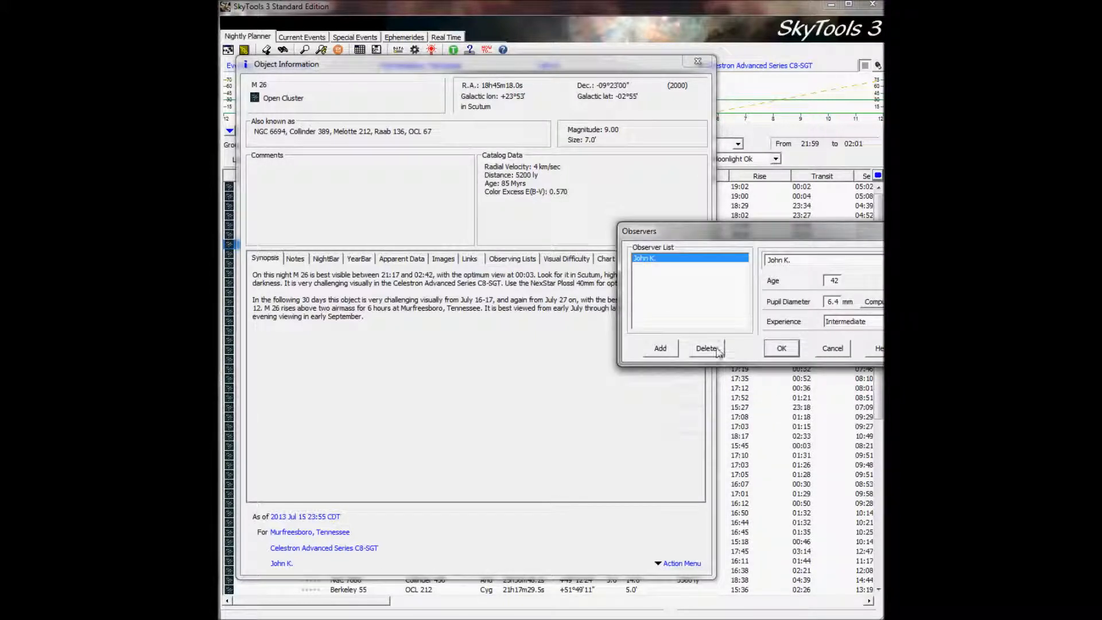
click(785, 352)
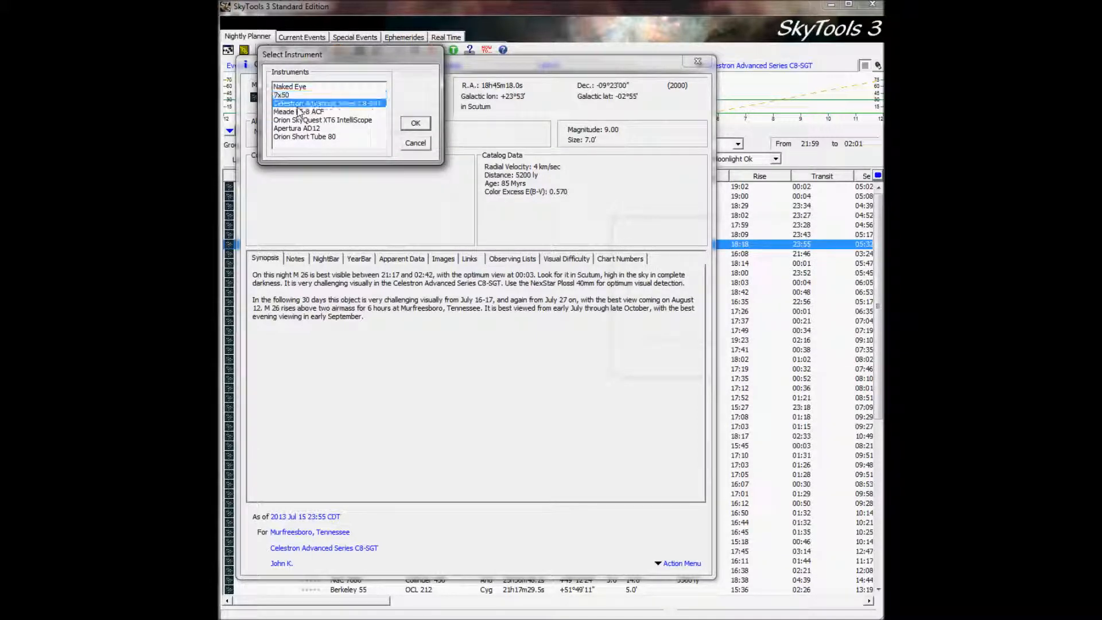
click(415, 123)
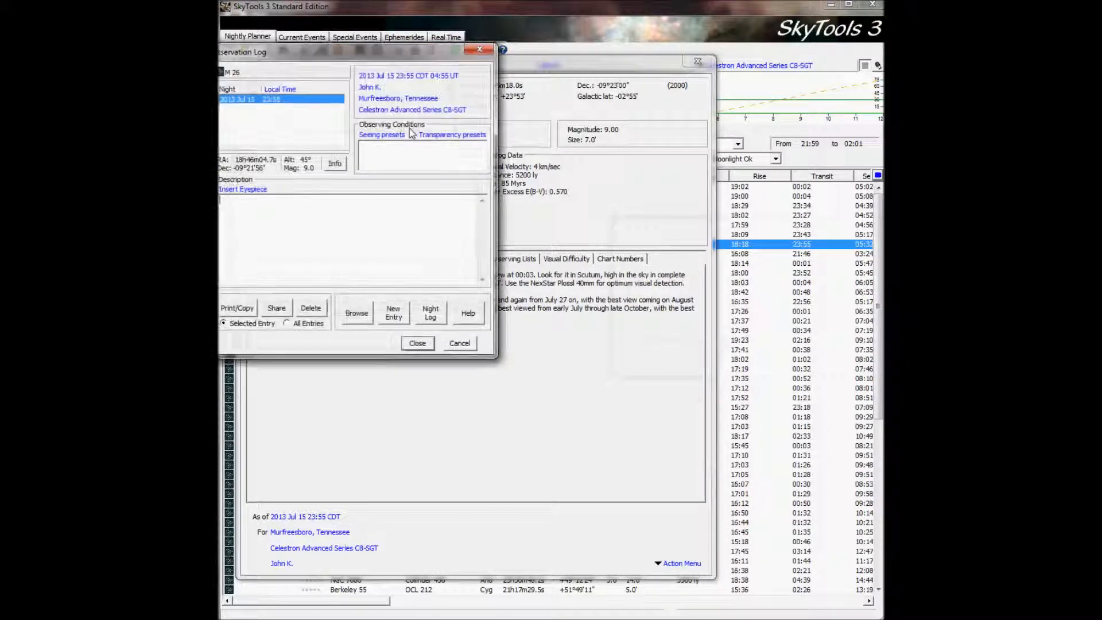
click(244, 189)
click(367, 246)
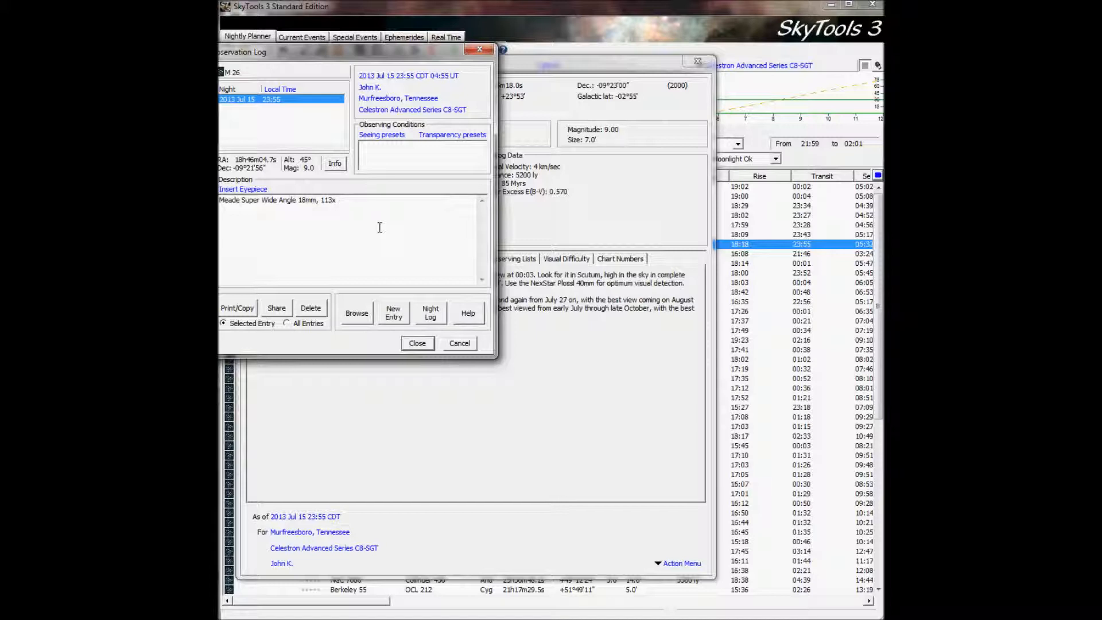
click(417, 343)
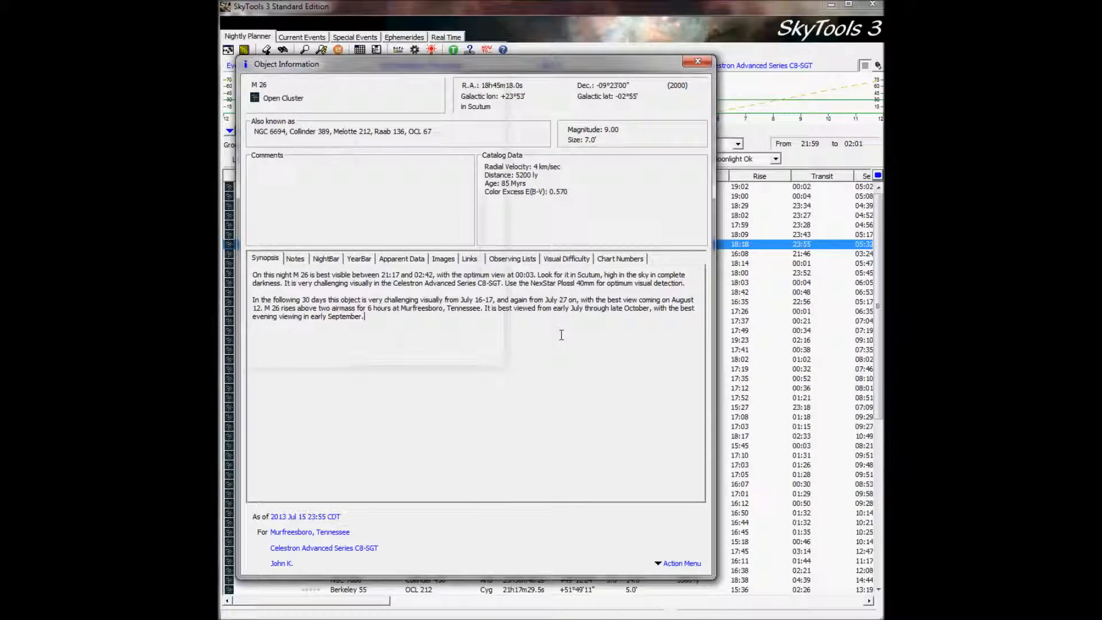
click(698, 61)
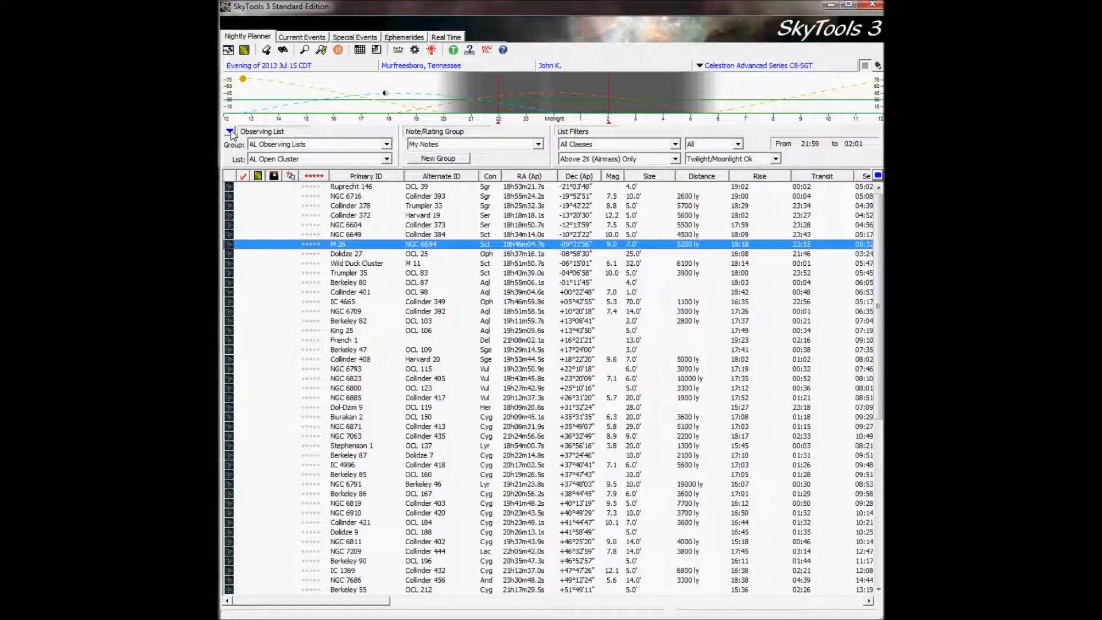
Show the AL Open Cluster list as thumbnails and resize the viewer to fit three full columns and rows.
click(230, 133)
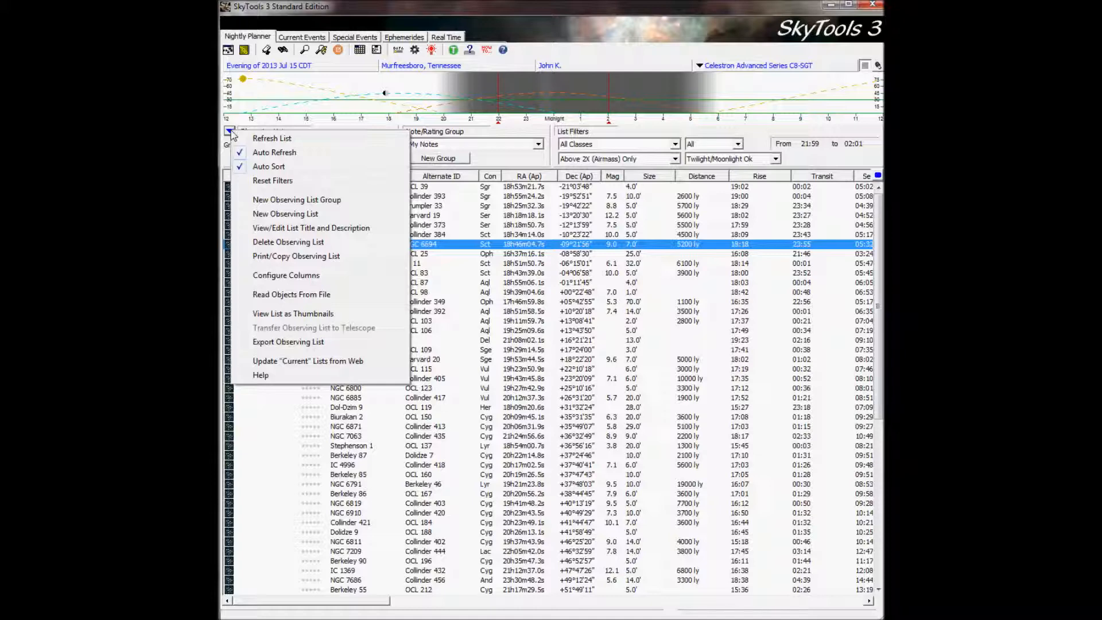
click(328, 314)
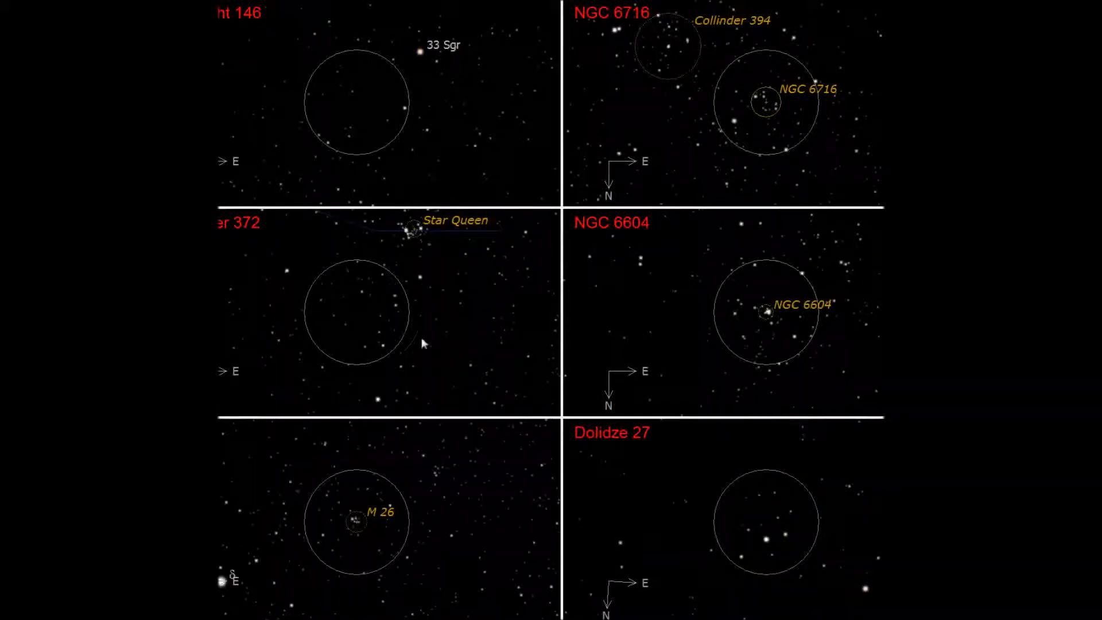
key(super+Down)
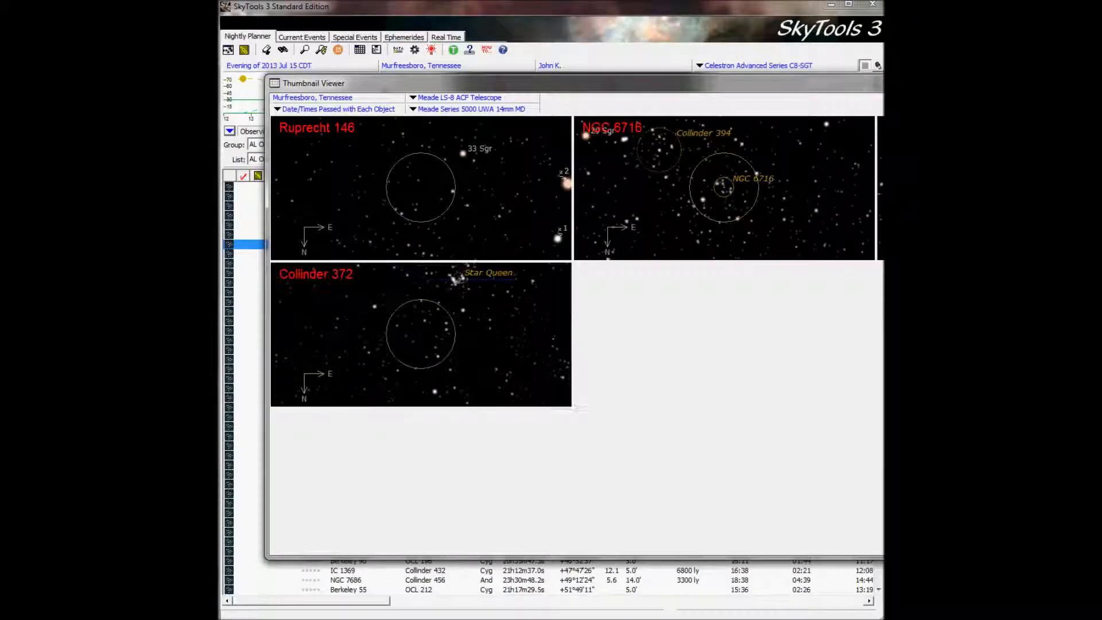
drag(915, 23, 865, 16)
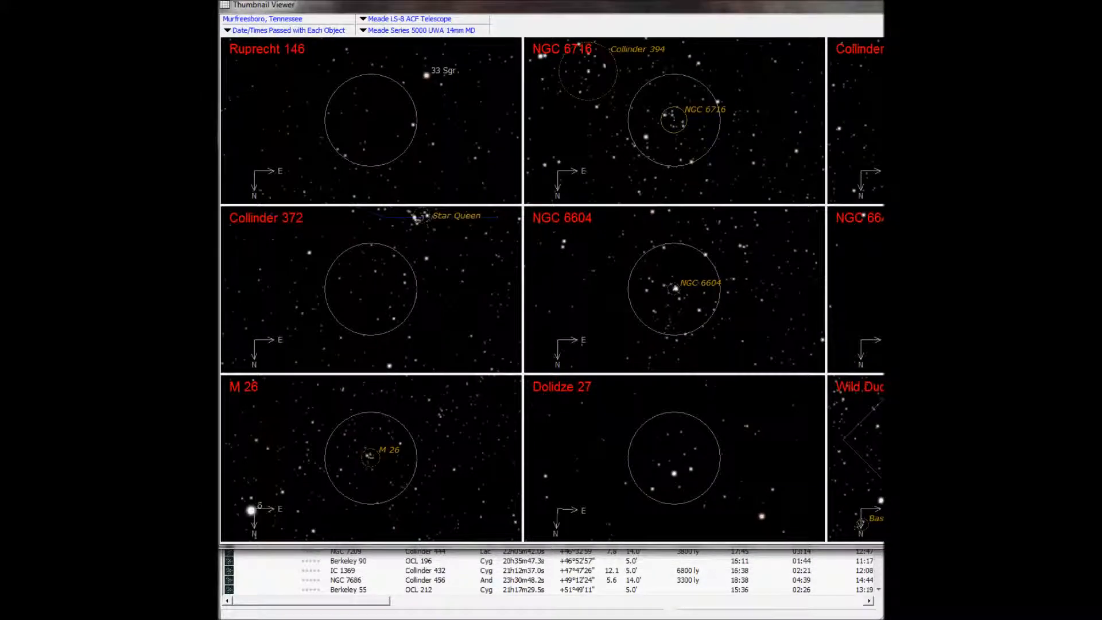
drag(1101, 546, 878, 546)
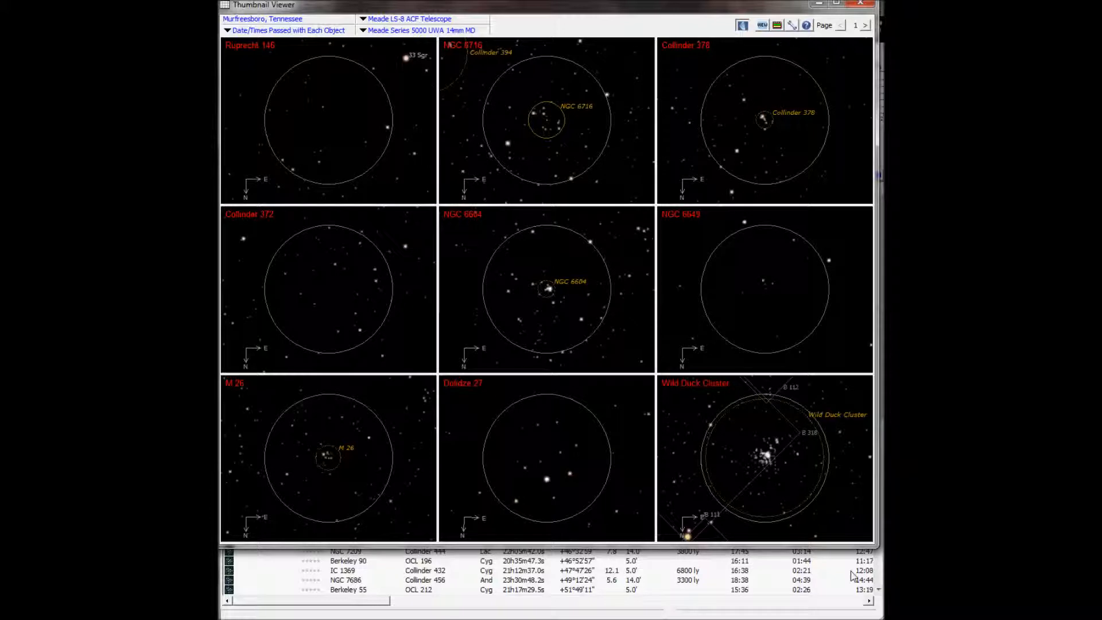
drag(844, 546, 844, 619)
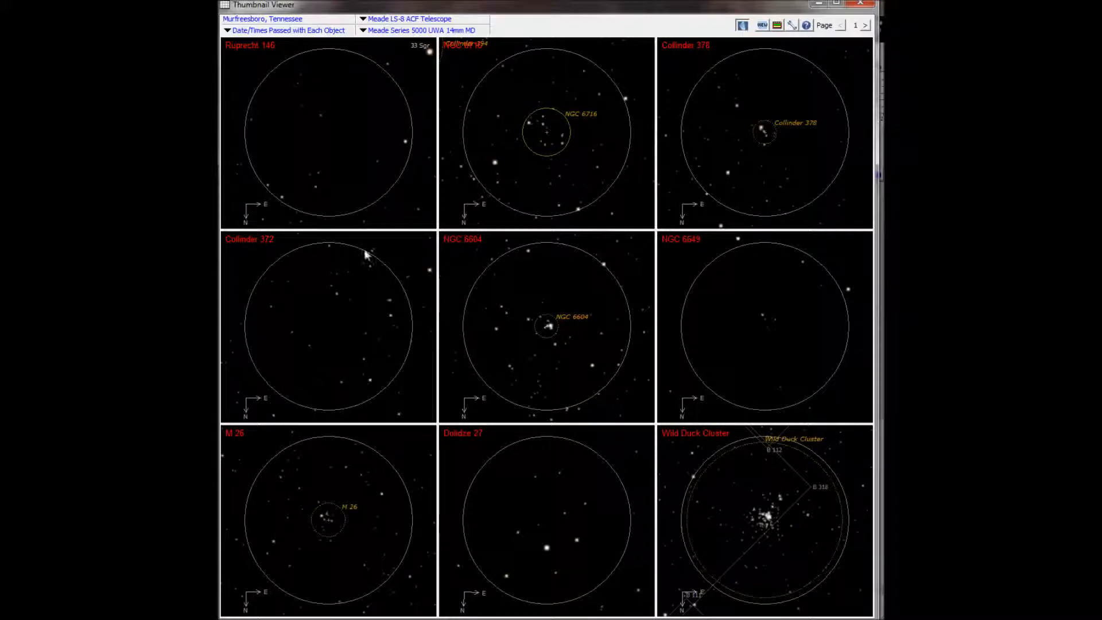
Browse the open cluster thumbnails through page 5 and close the thumbnail viewer.
click(865, 26)
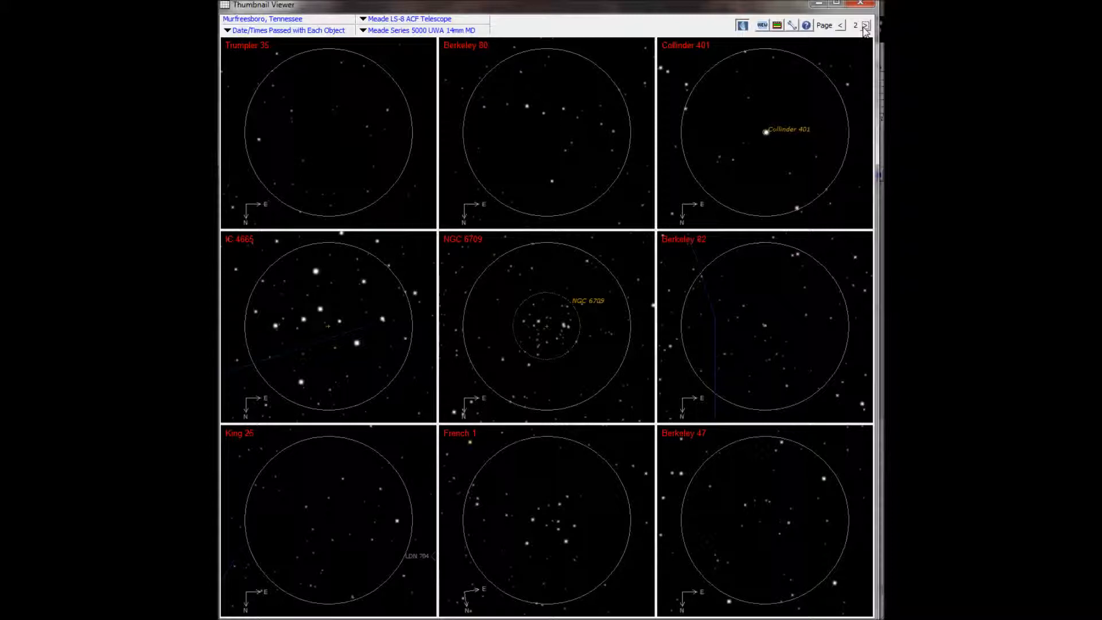
click(865, 26)
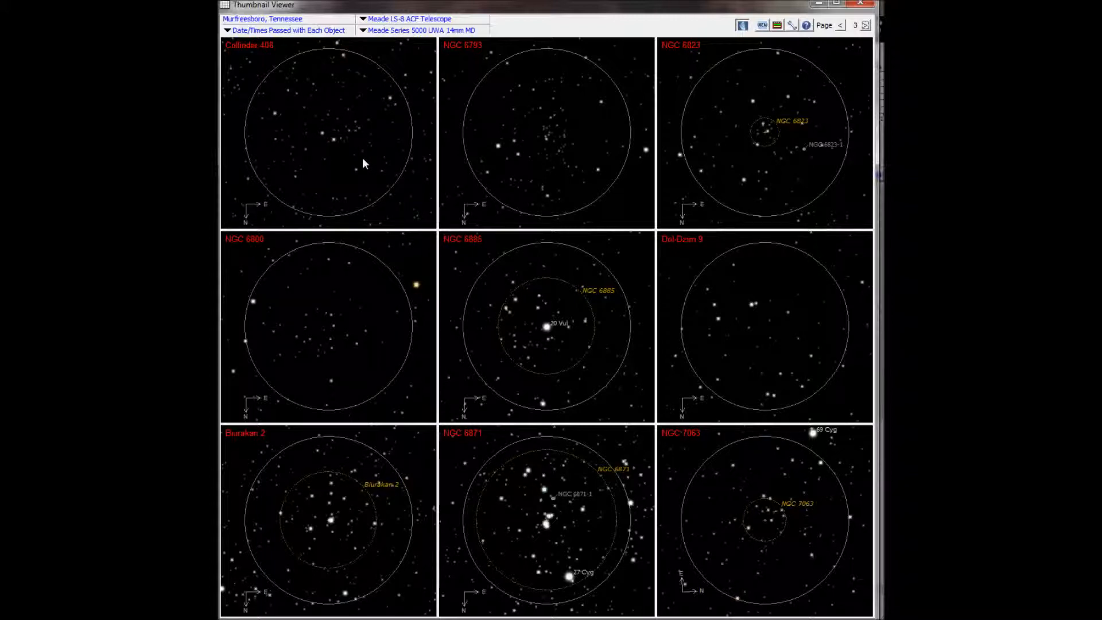
click(865, 25)
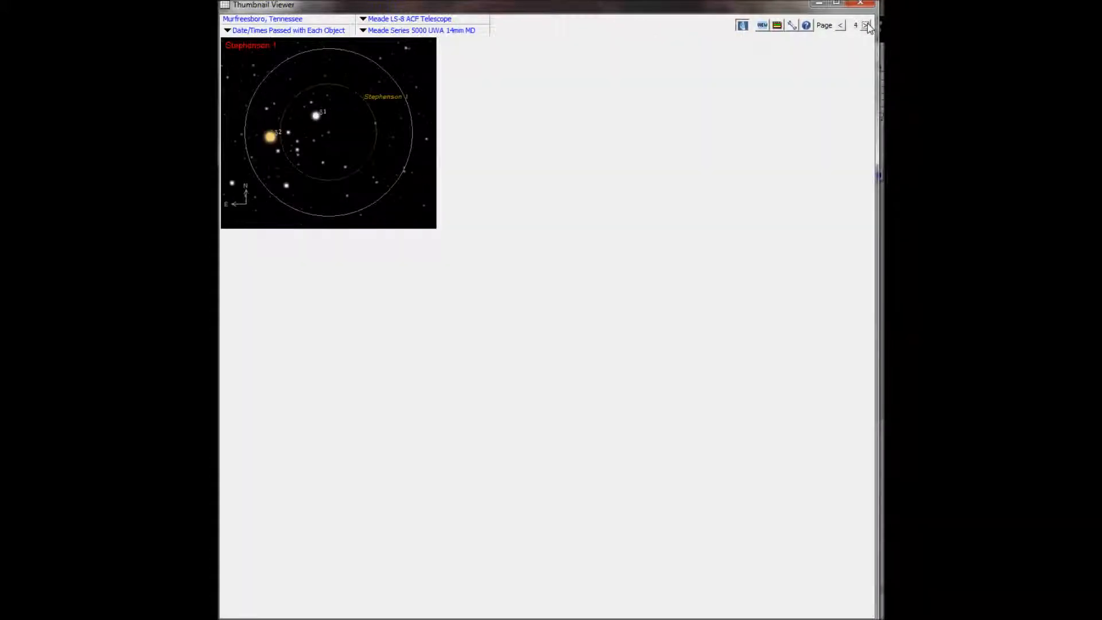
click(866, 25)
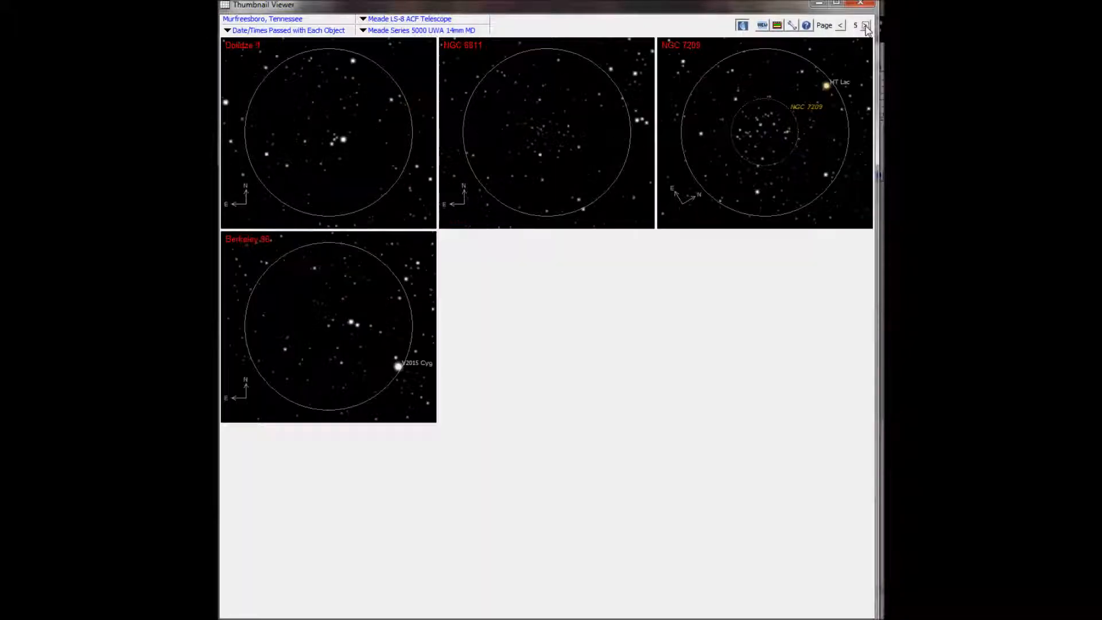
click(866, 25)
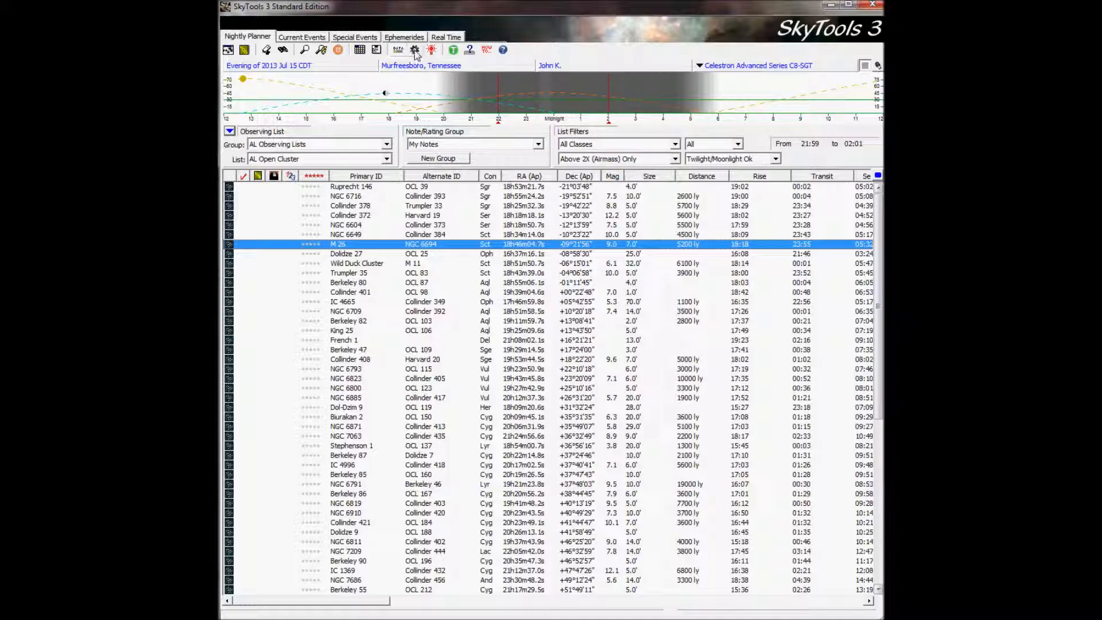
Try the red night-vision display and return to the normal colours.
click(432, 50)
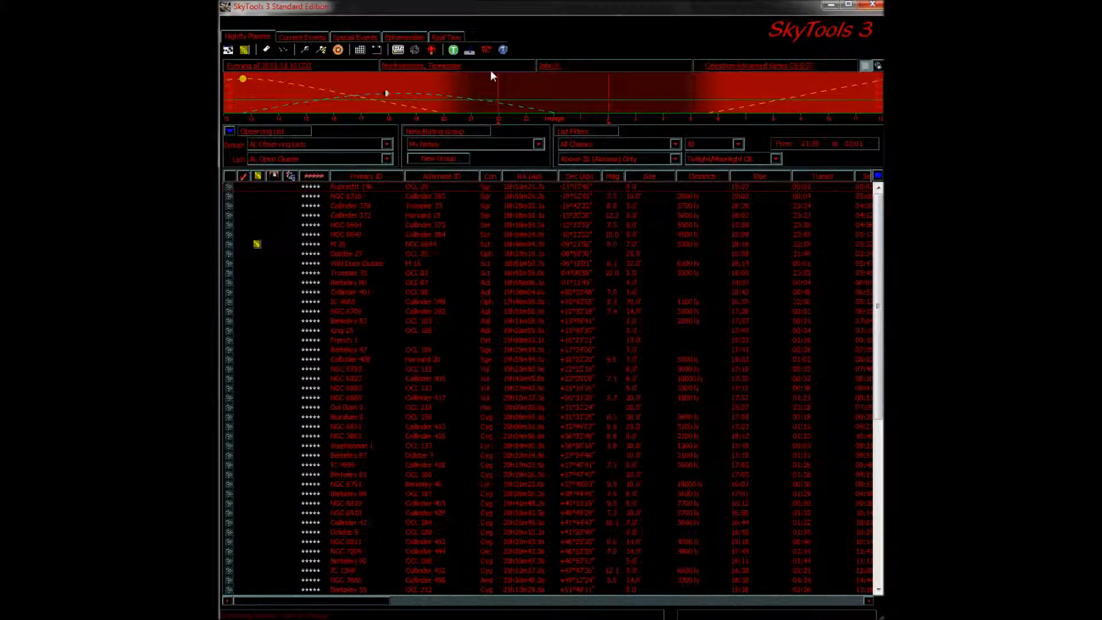
click(433, 51)
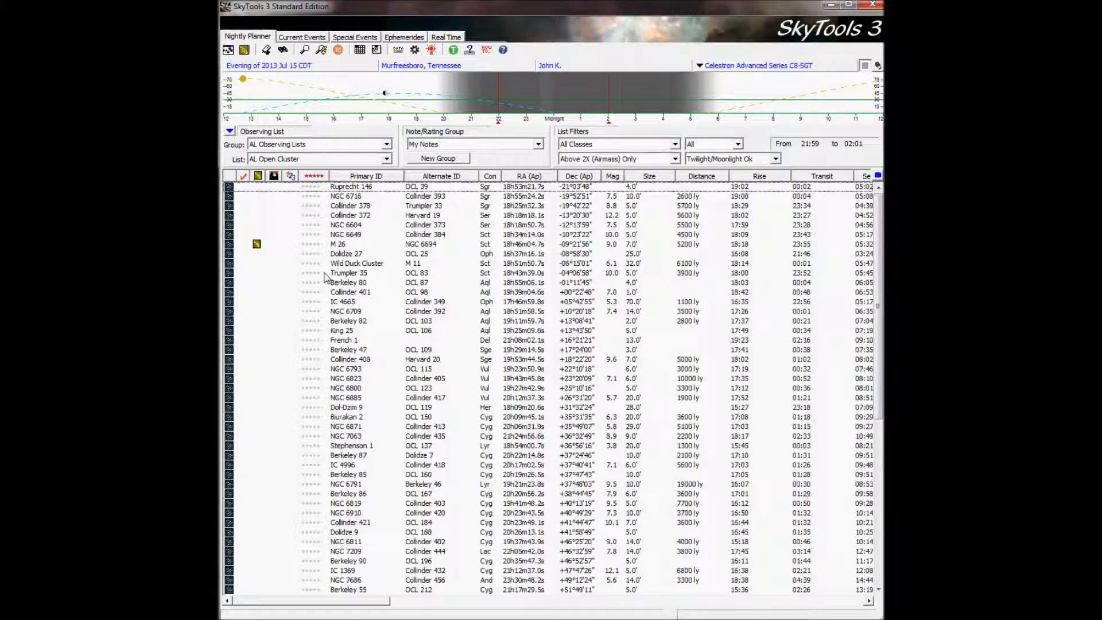
Switch the observing list group to Colored Doubles and select Marfik in the double star list.
click(387, 144)
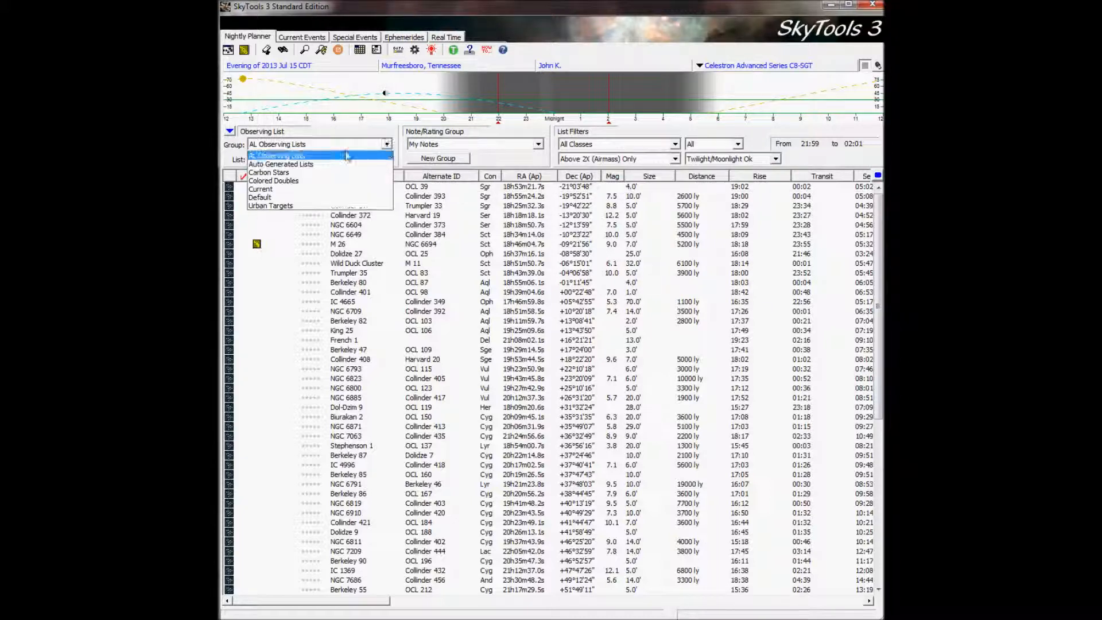
click(298, 182)
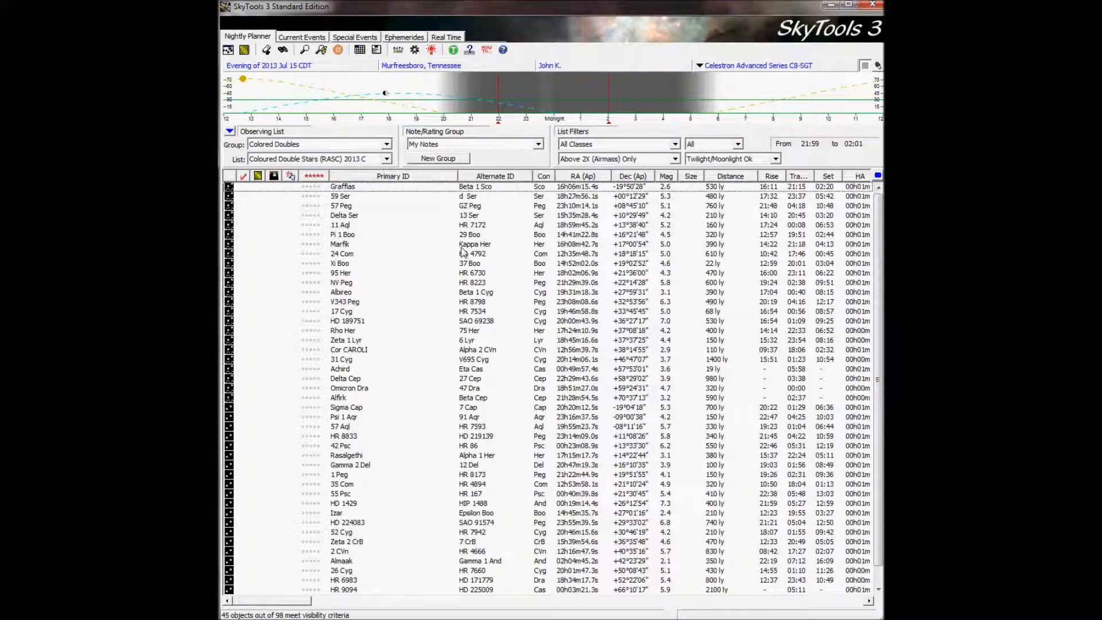
click(355, 247)
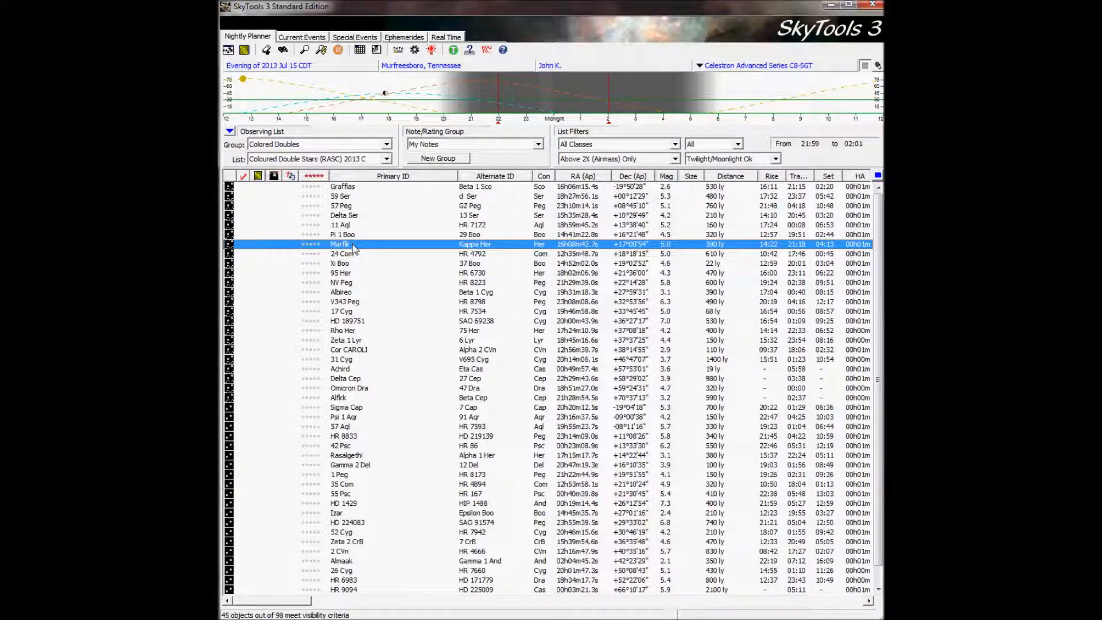
right_click(353, 247)
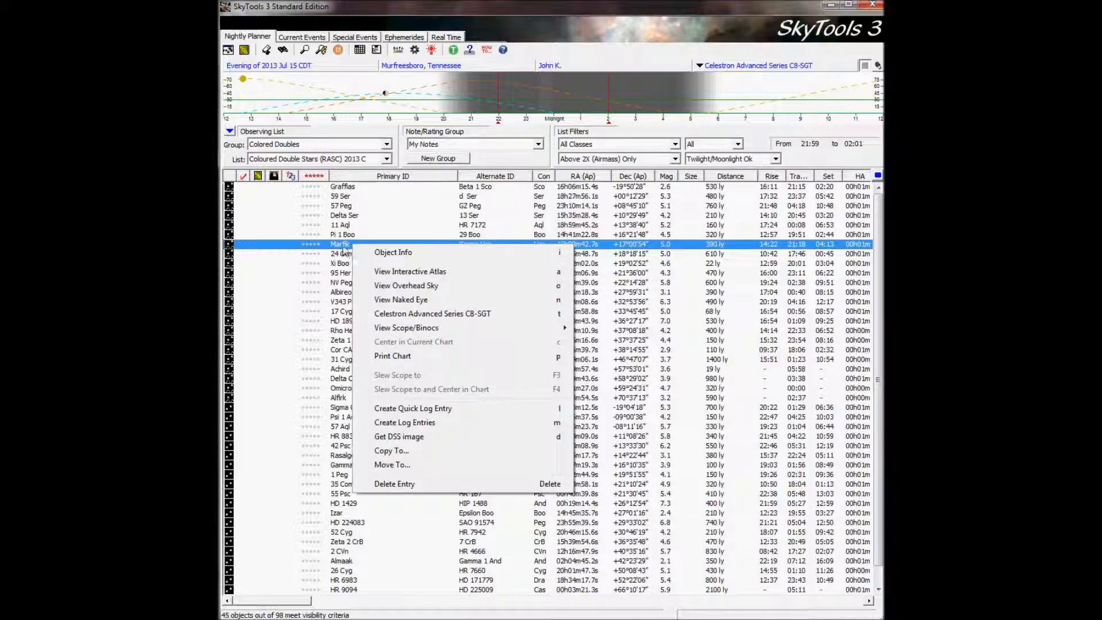
click(343, 245)
View the coloured double star list as thumbnails and close the thumbnail viewer.
click(230, 132)
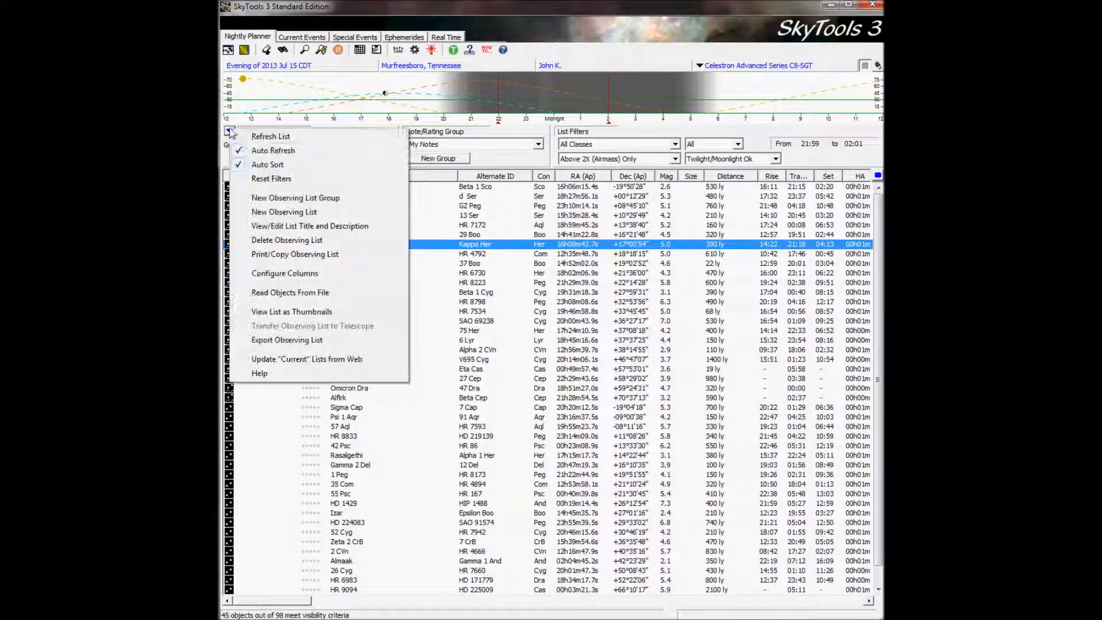
click(292, 311)
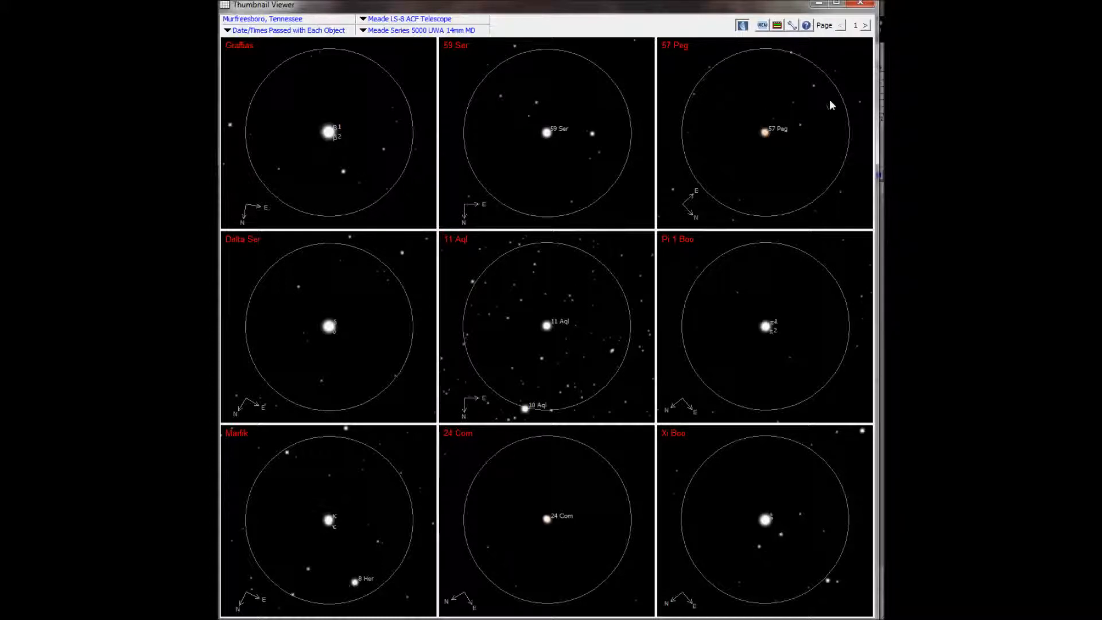
click(861, 4)
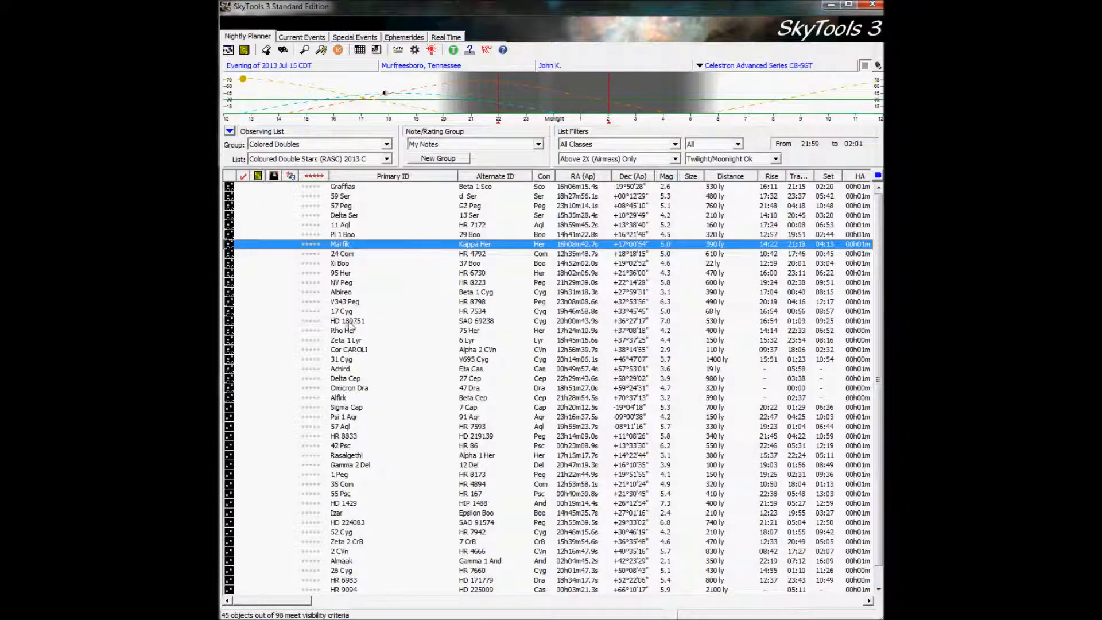
Simulate Marfik in the Celestron Advanced Series C8-SGT with the Meade Series 5000 UWA 8.8mm eyepiece, and close the simulation.
right_click(341, 250)
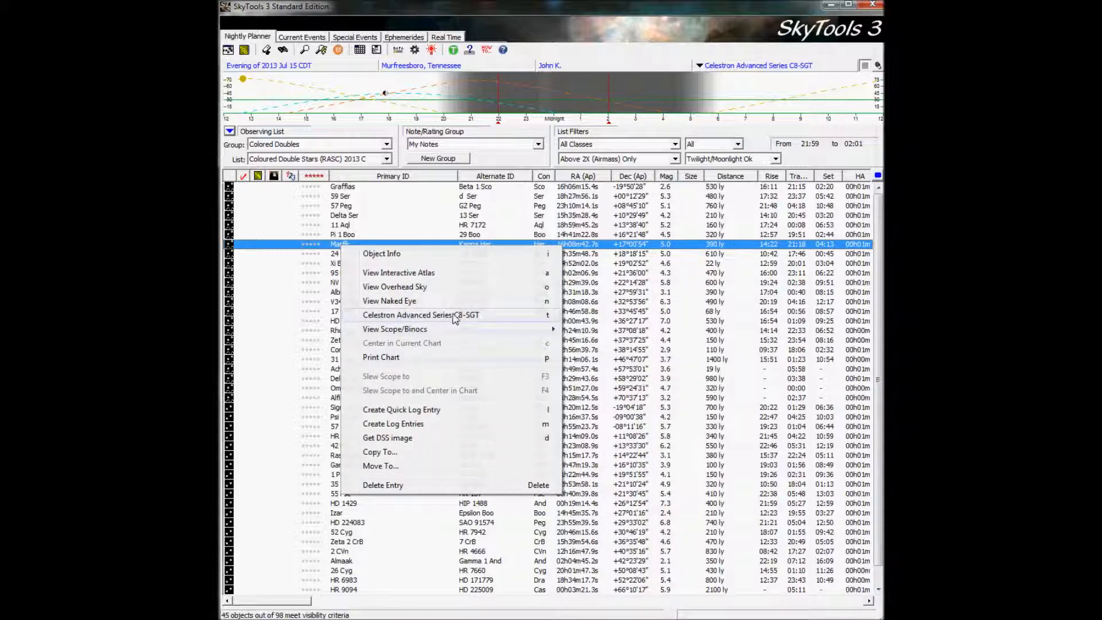
click(474, 316)
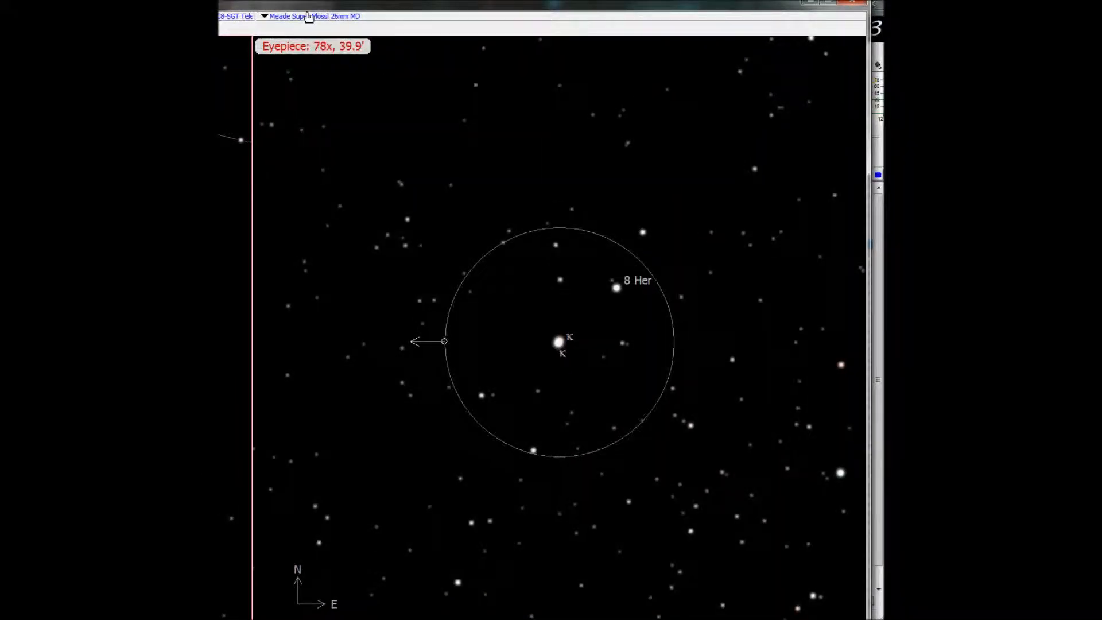
click(273, 21)
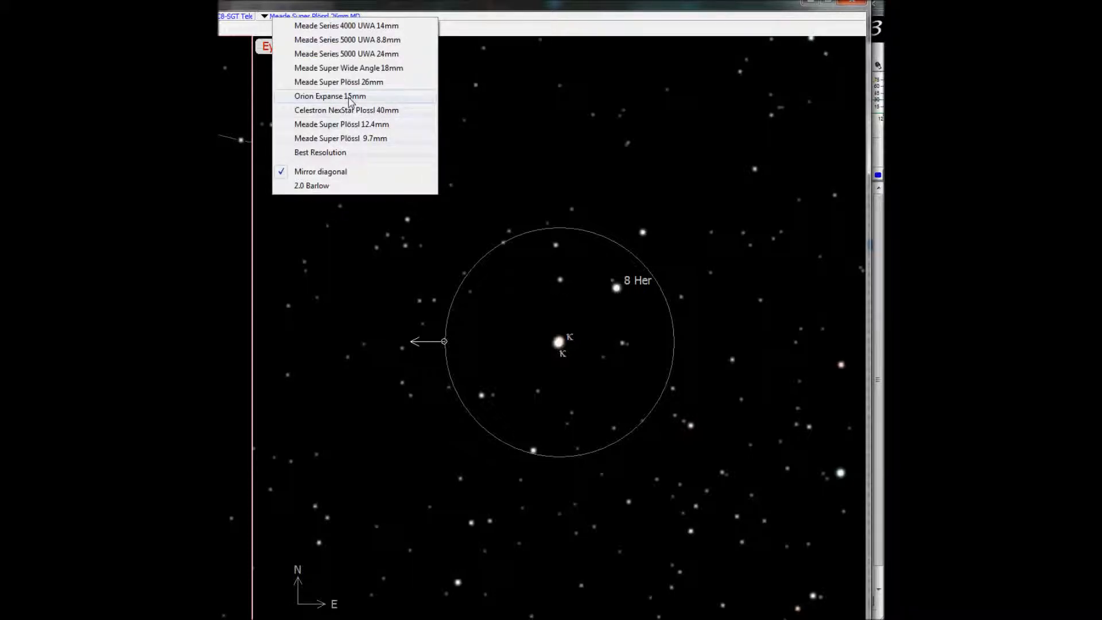
click(358, 40)
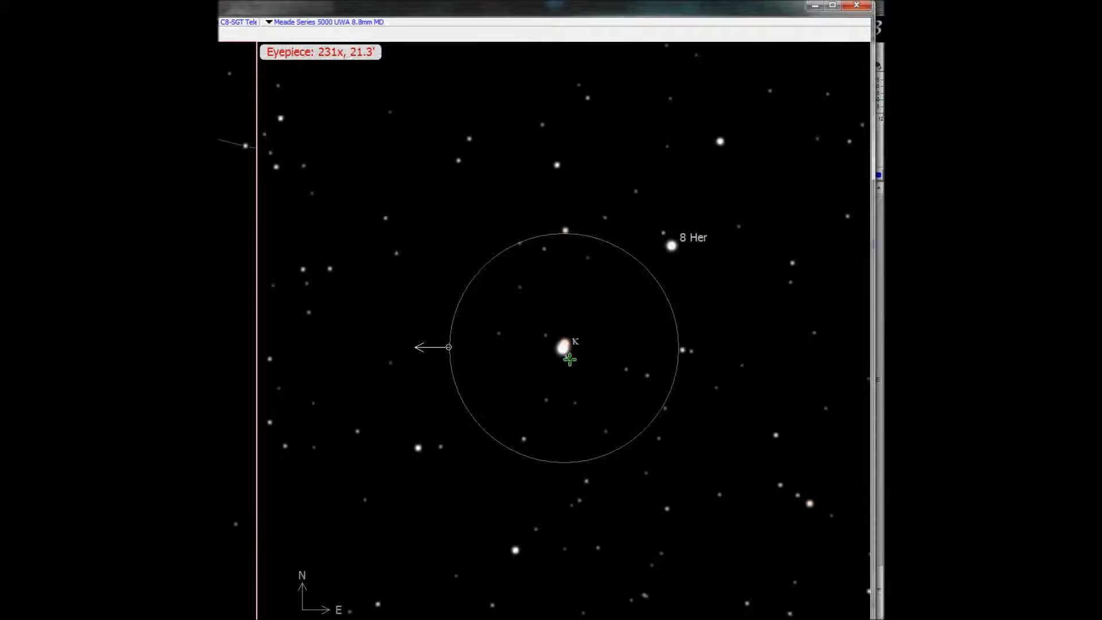
click(860, 9)
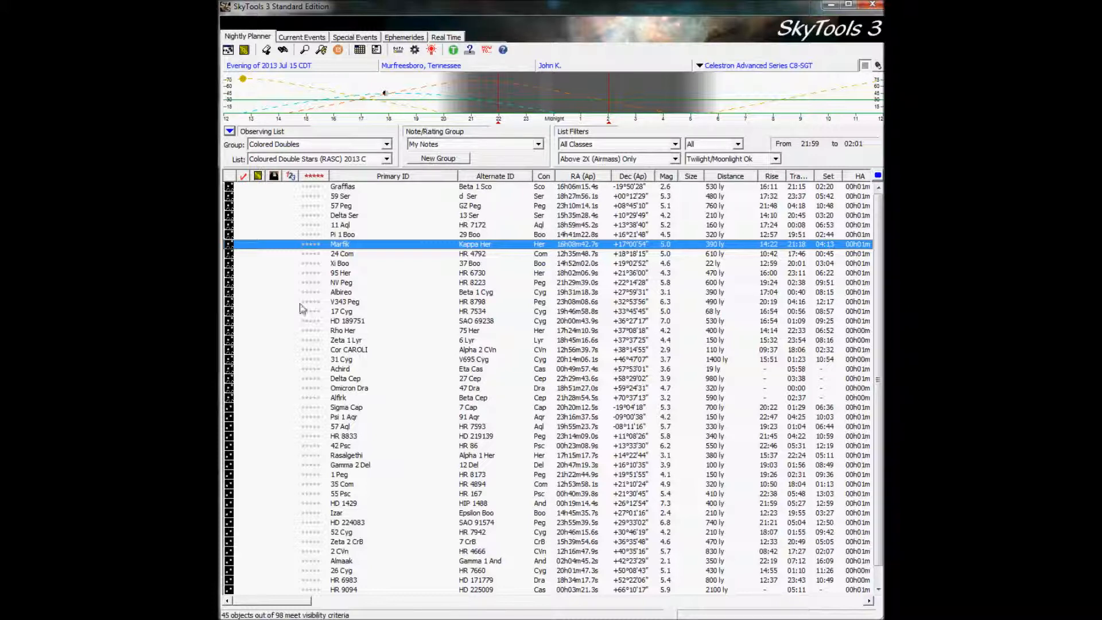
Simulate Rho Her in the Celestron Advanced Series C8-SGT and add the 2.0 Barlow to the eyepiece view.
click(348, 332)
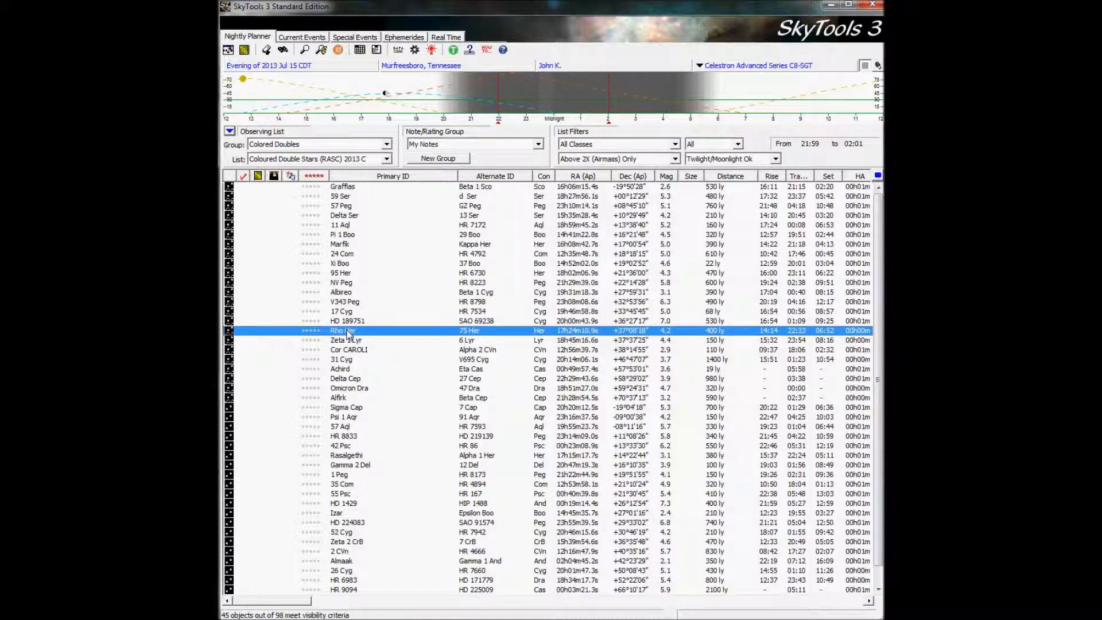
right_click(348, 333)
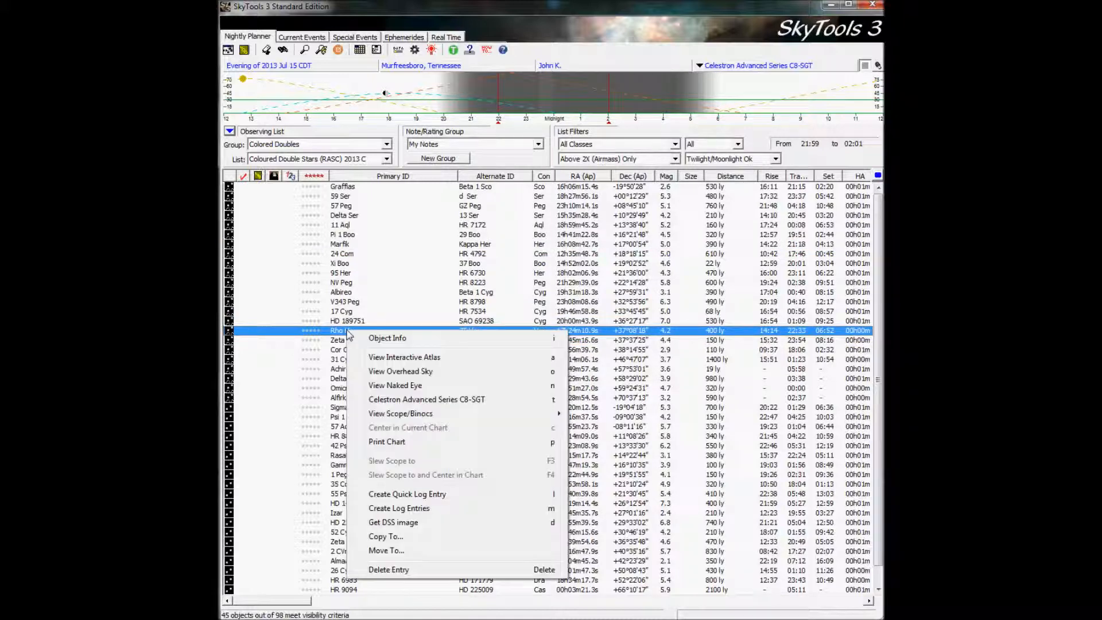
click(413, 400)
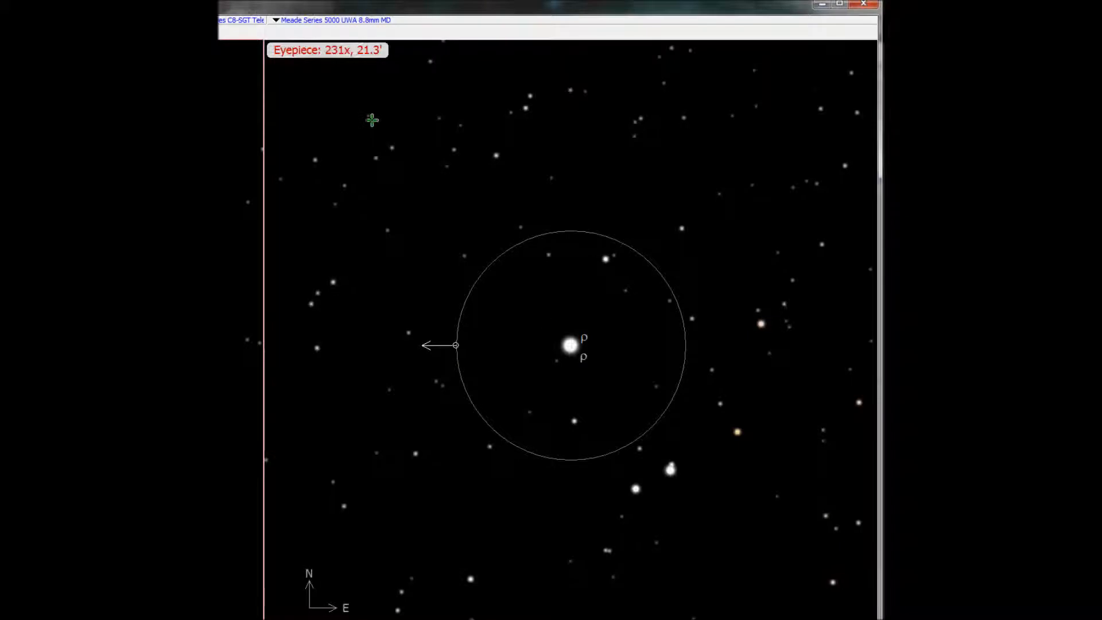
click(285, 20)
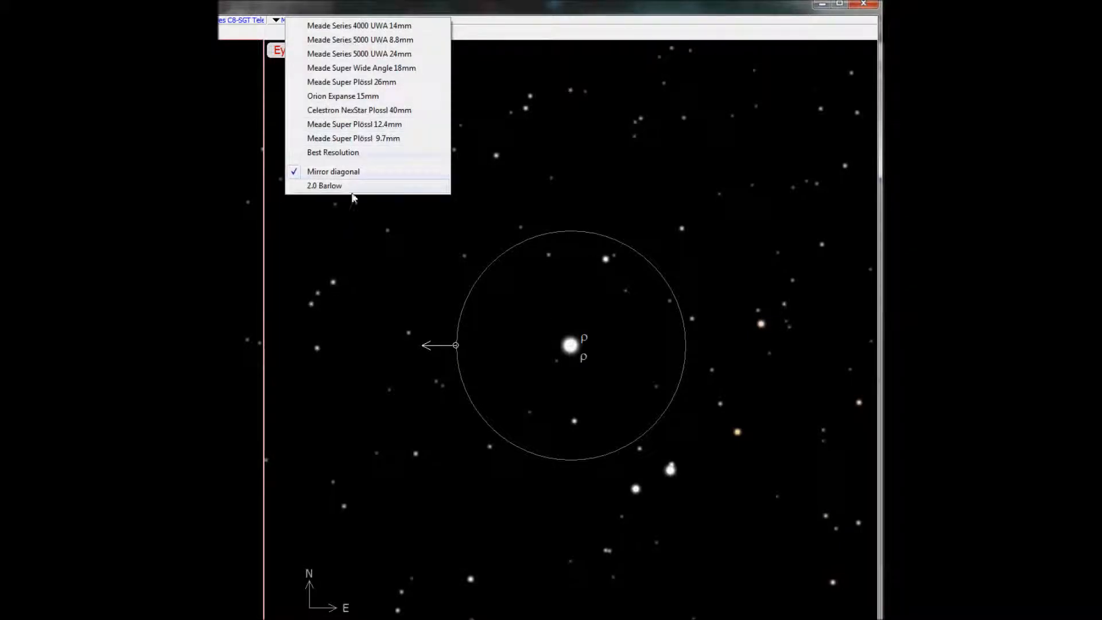
click(347, 186)
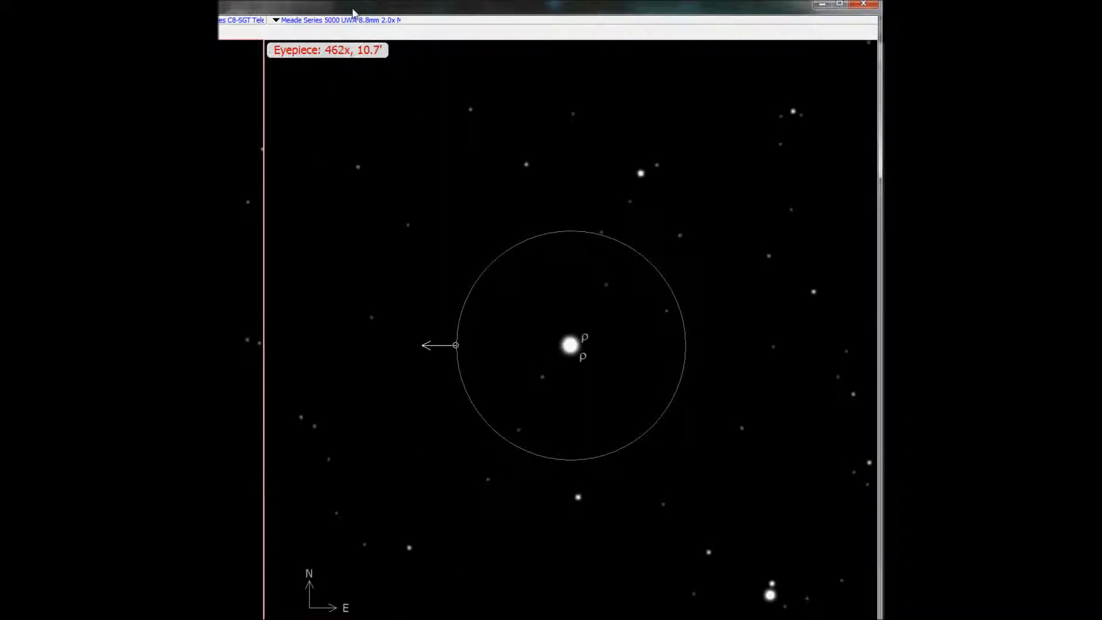
Compare Rho Her through the Orion Expanse 15mm and Meade Series 5000 UWA 8.8mm, finishing with the Meade Series 4000 UWA 14mm eyepiece.
click(276, 21)
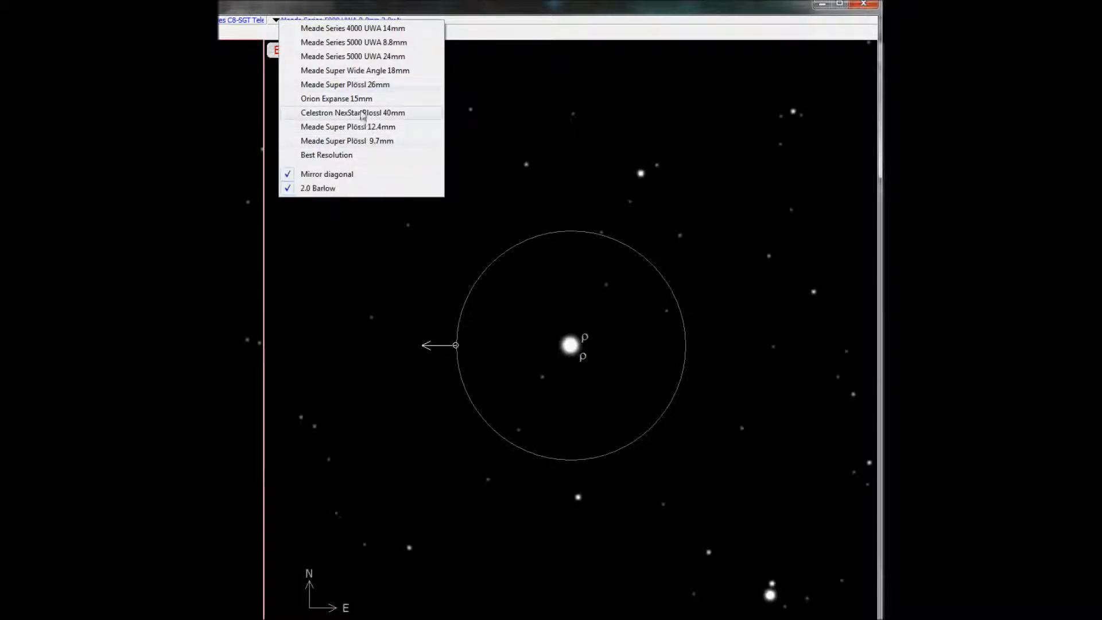
click(364, 99)
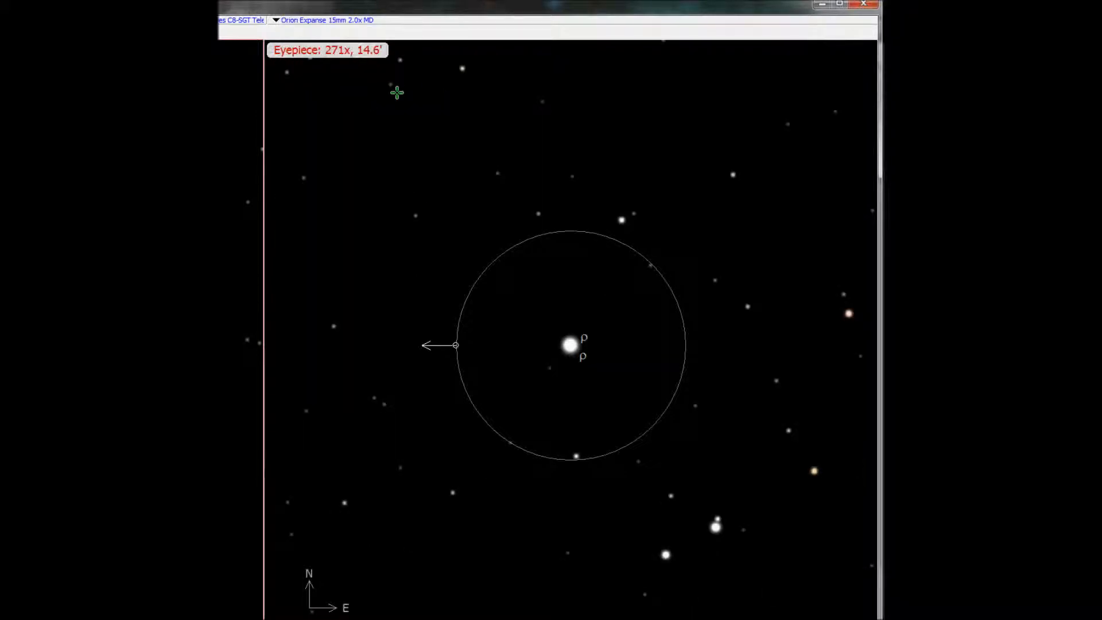
click(276, 21)
click(321, 42)
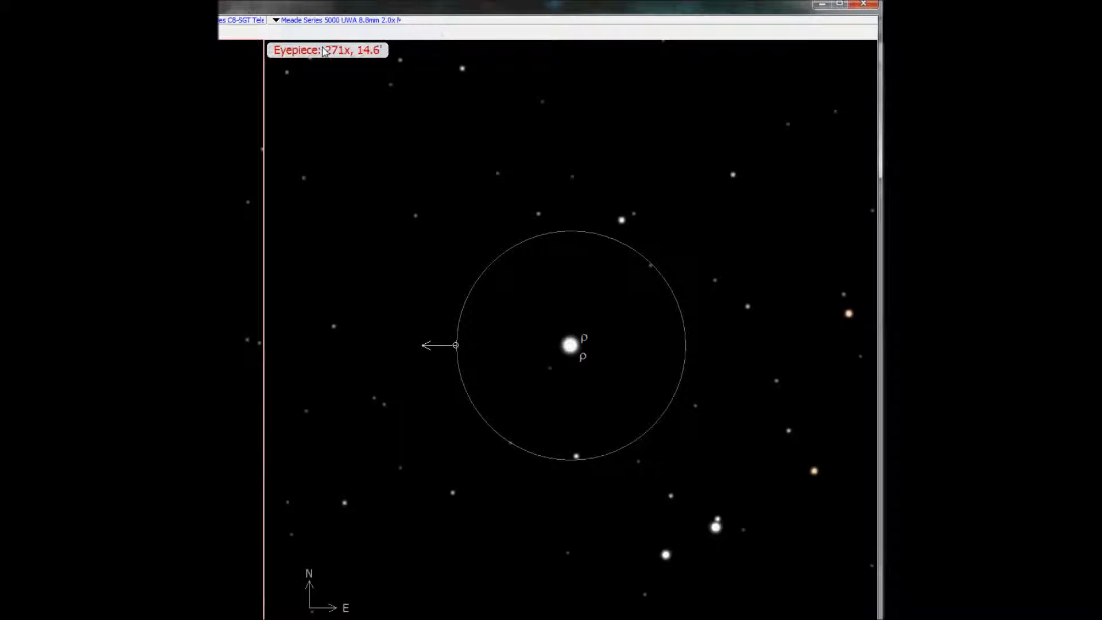
click(277, 21)
click(321, 40)
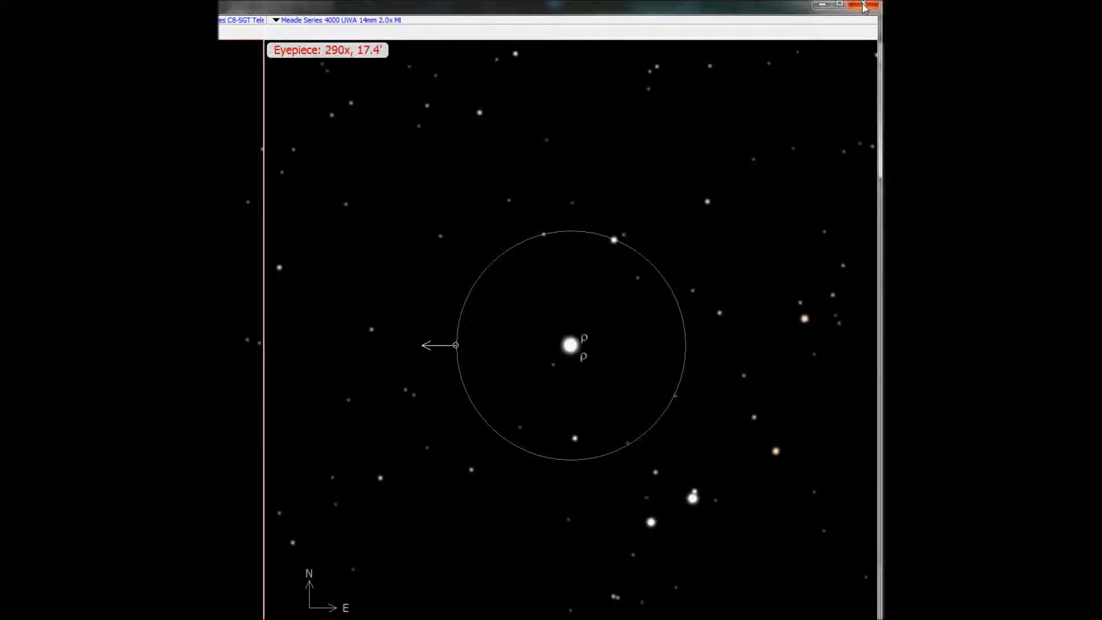
Reposition the Rho Her sky simulation window and close it to return to the planner list.
click(865, 6)
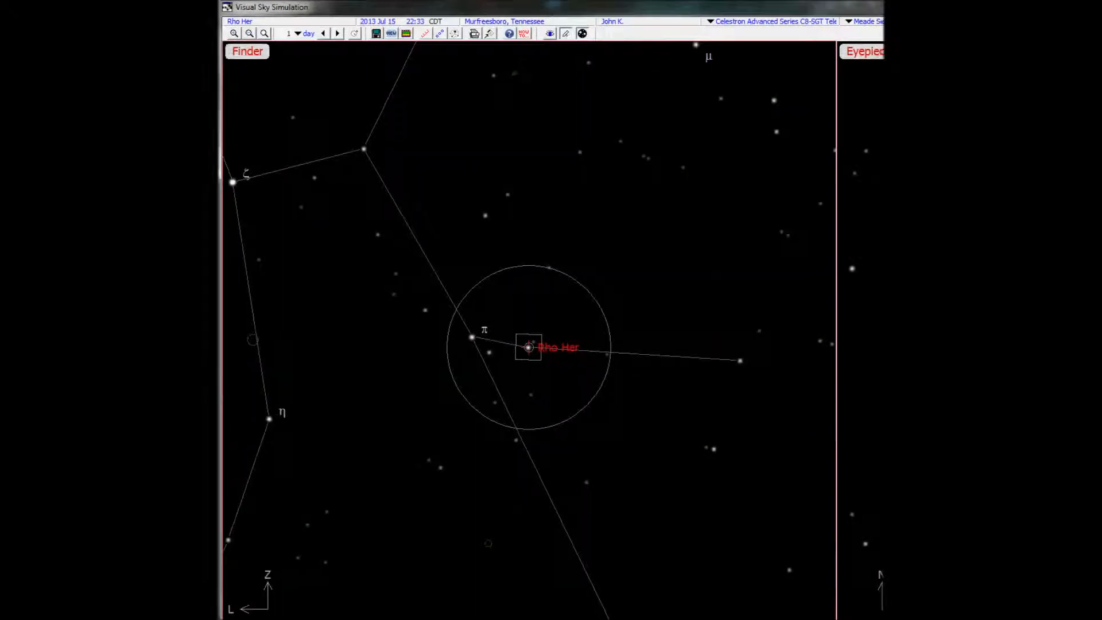
drag(1101, 6, 703, 13)
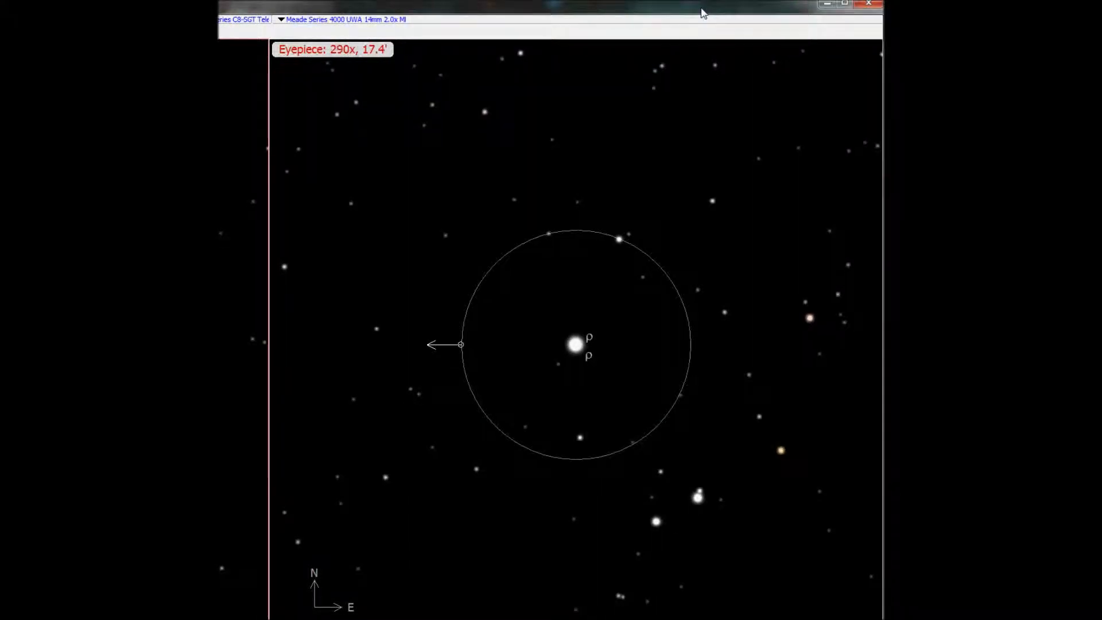
drag(703, 12, 1000, 71)
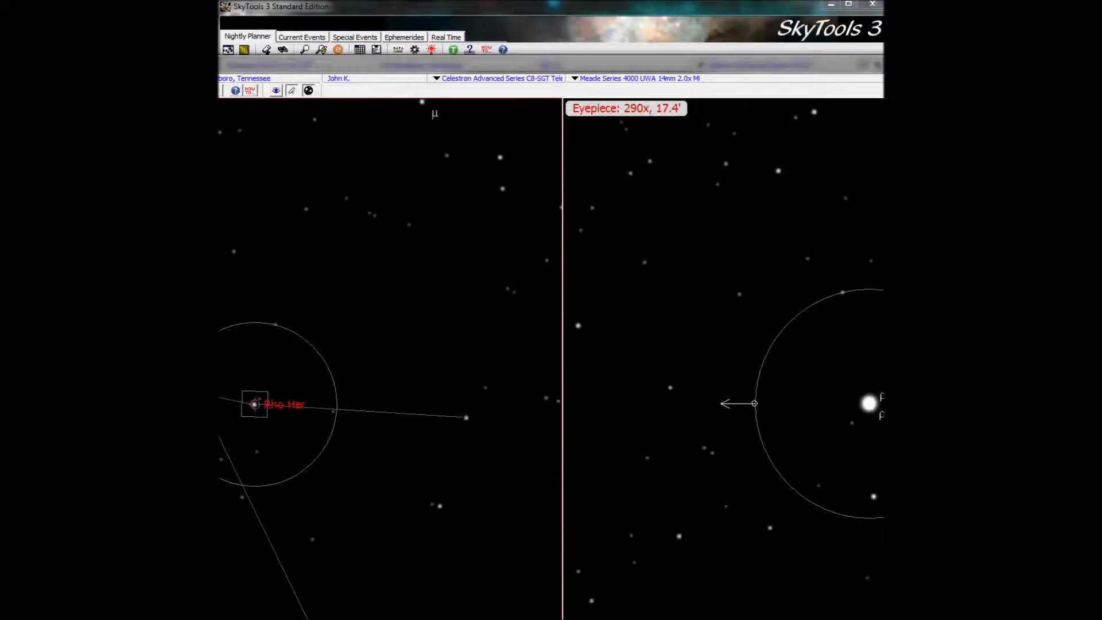
key(alt+F4)
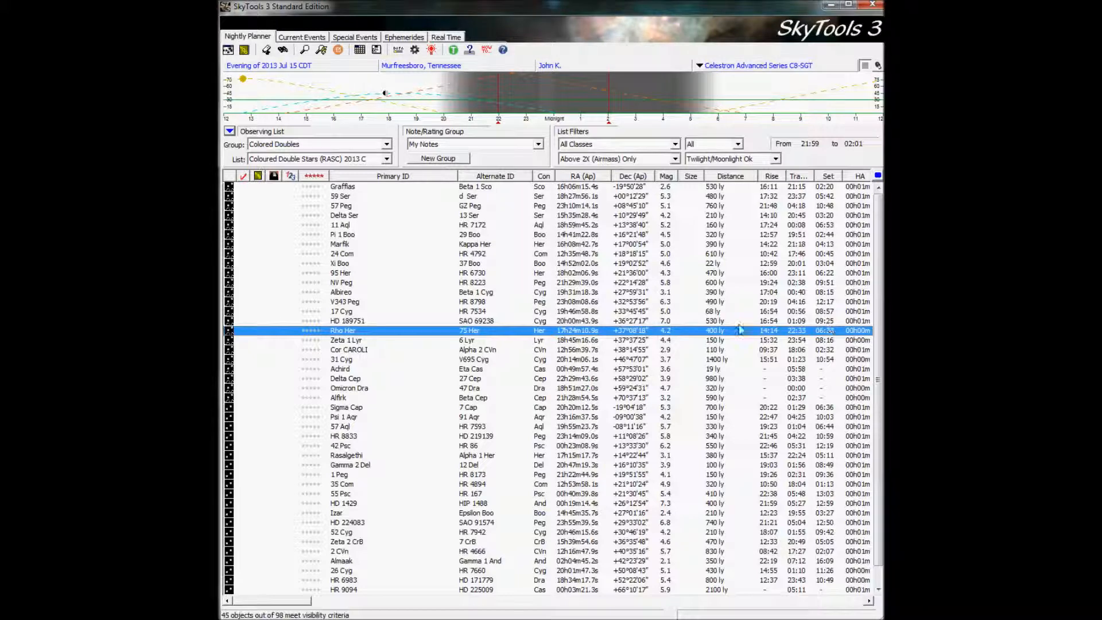